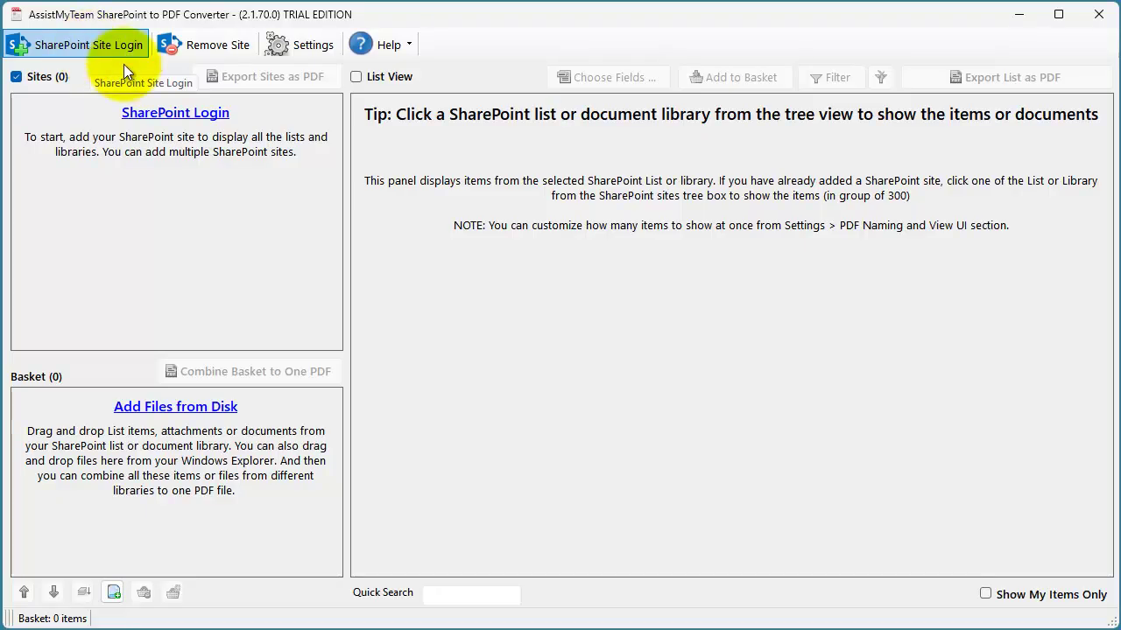
- Connect the assistmyteam.sharepoint.com site with Microsoft 365 authentication, the account user name and the organisation account
left_click(194, 118)
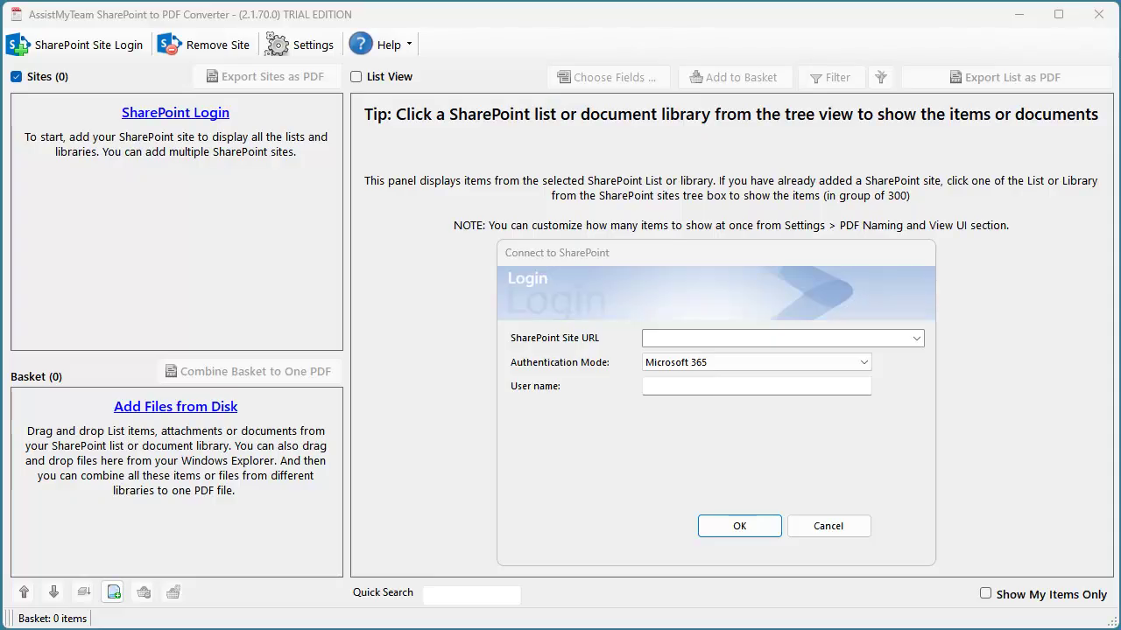
left_click(730, 337)
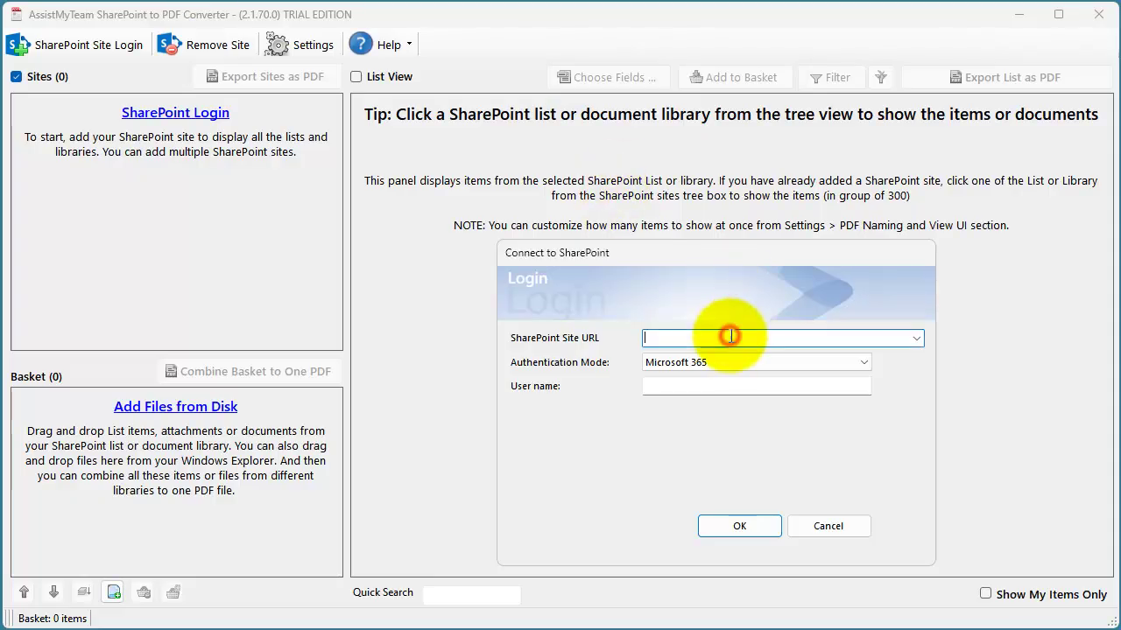
type("https://assistmyteam.sharepoint.com")
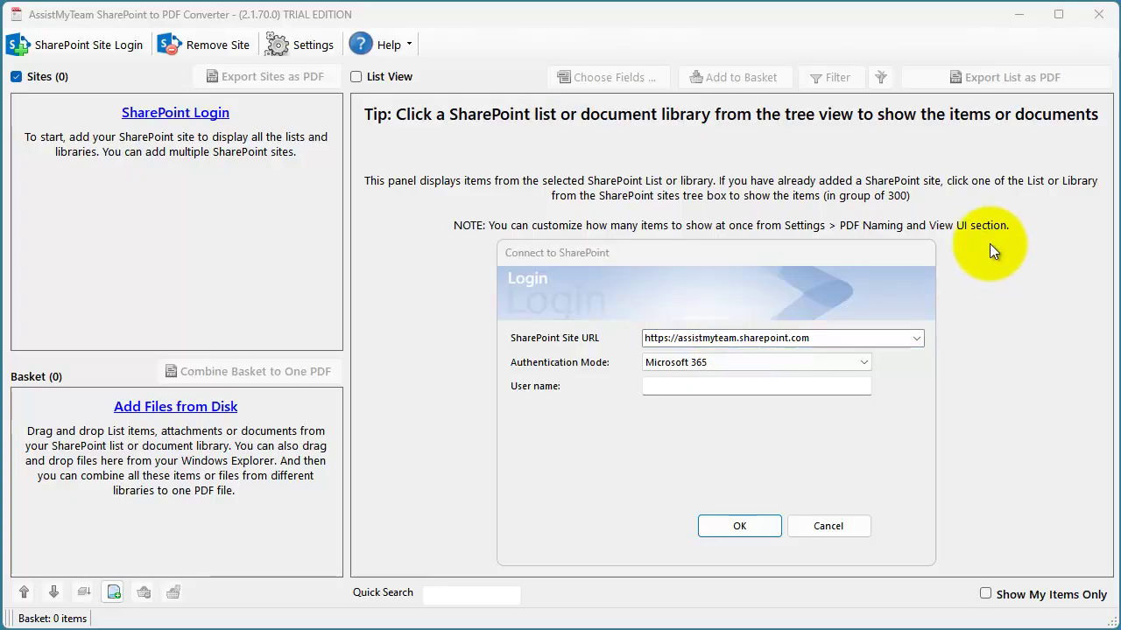
left_click(865, 361)
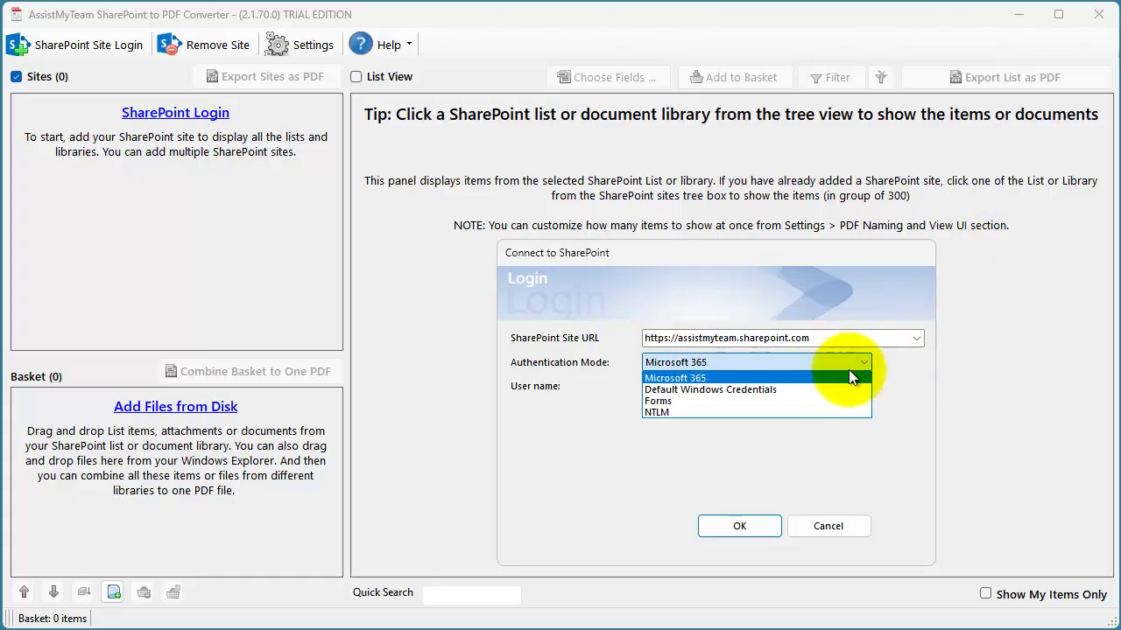
left_click(847, 372)
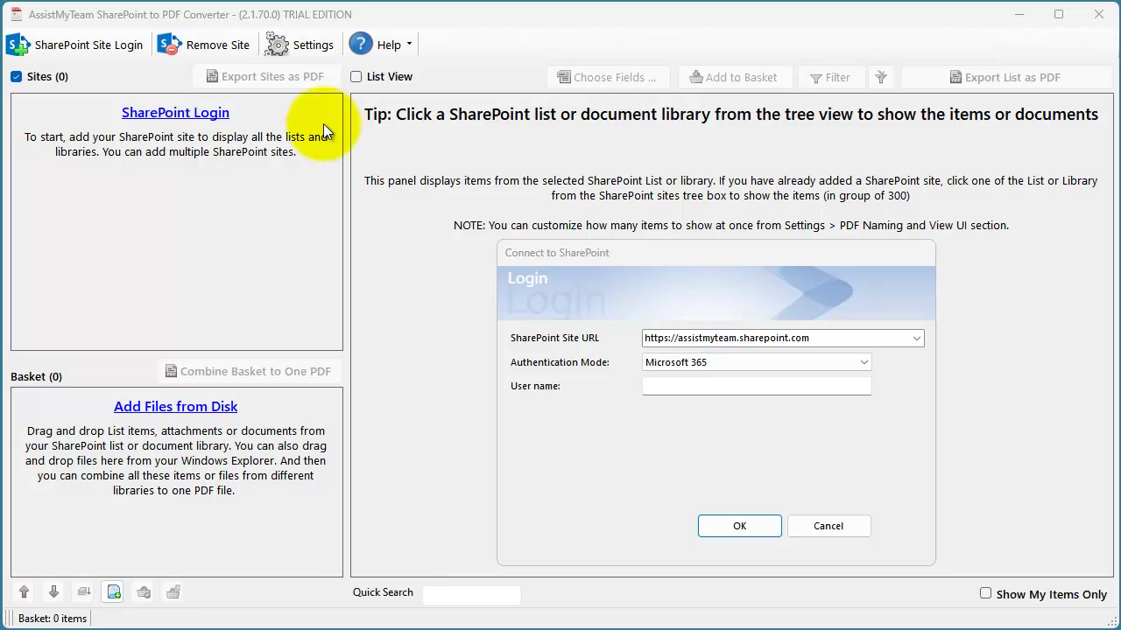
left_click(691, 389)
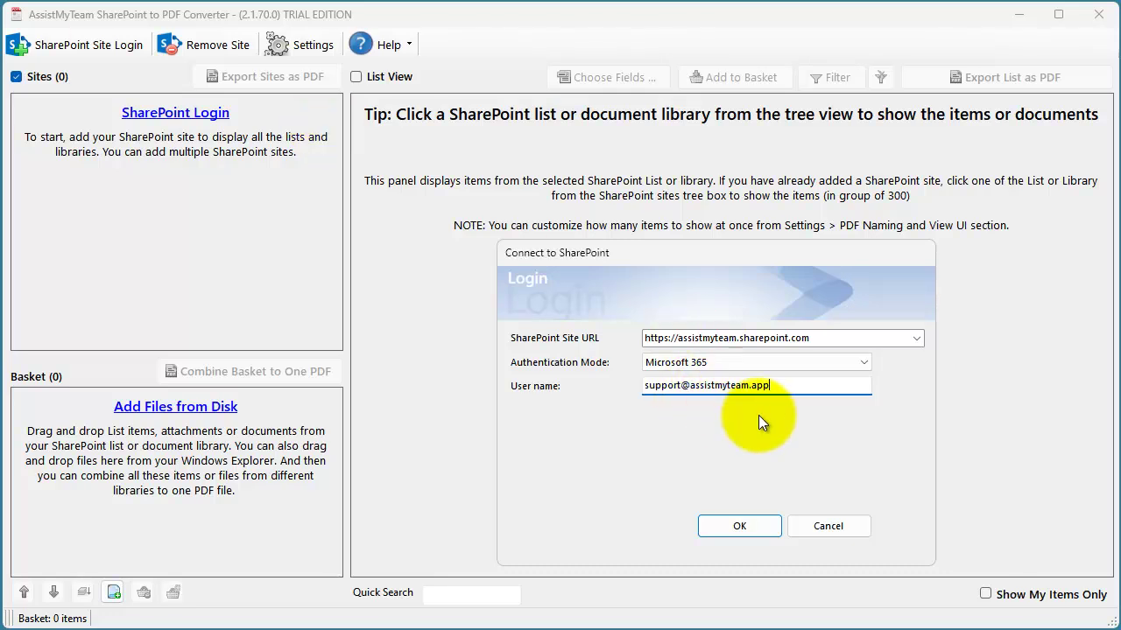
left_click(740, 528)
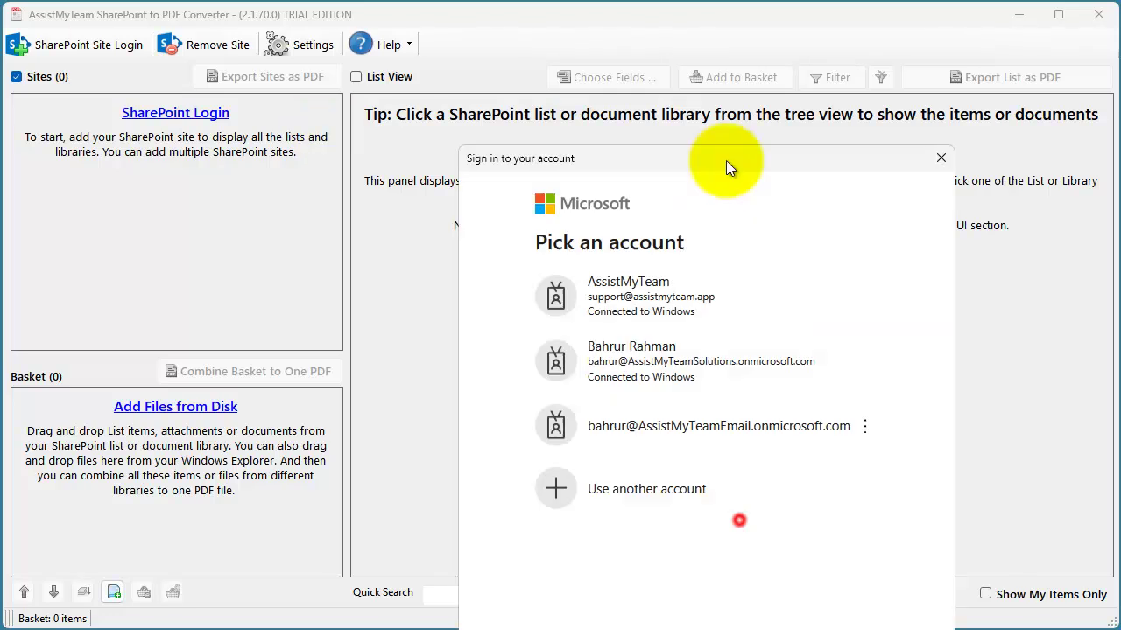
left_click(664, 313)
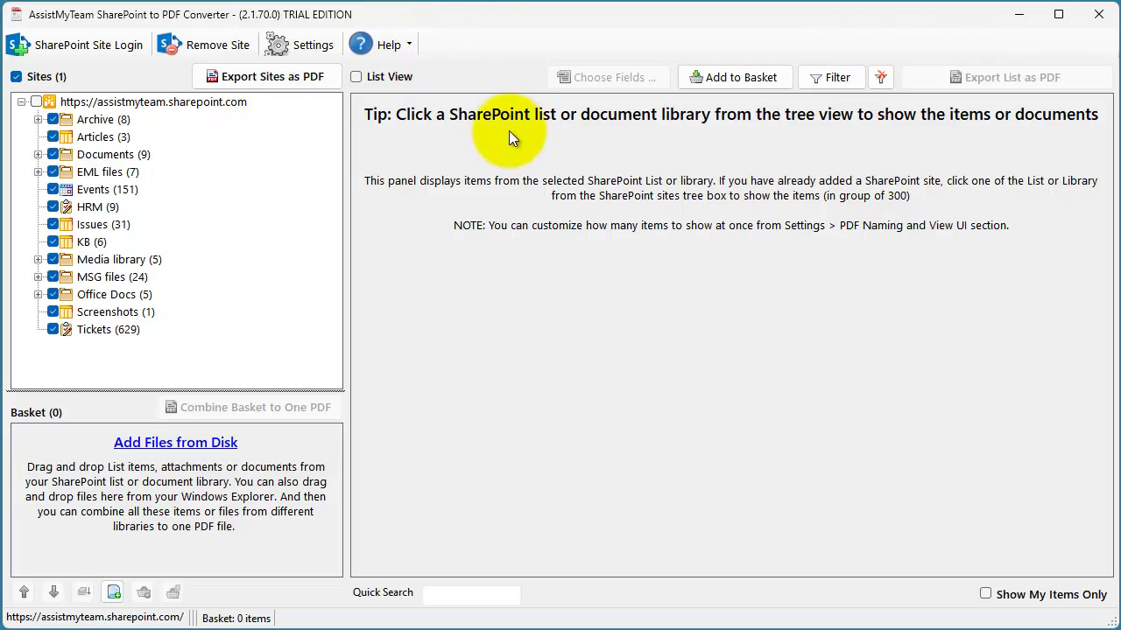
- Expand Documents and preview the Others folder, the Issues list and the Documents library listing
left_click(39, 156)
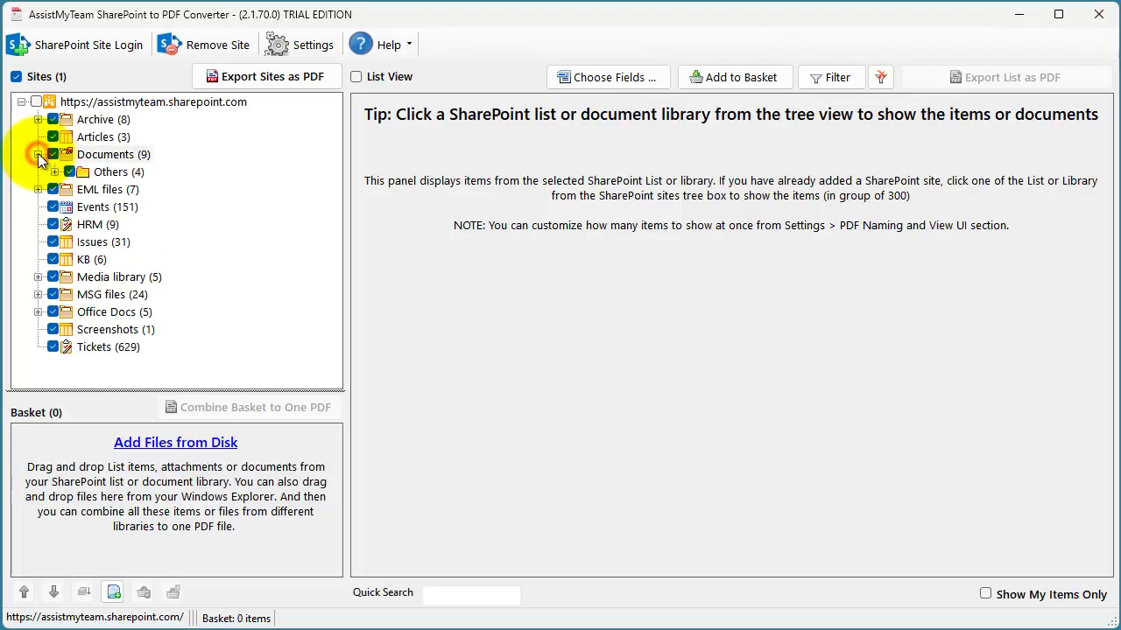
left_click(55, 172)
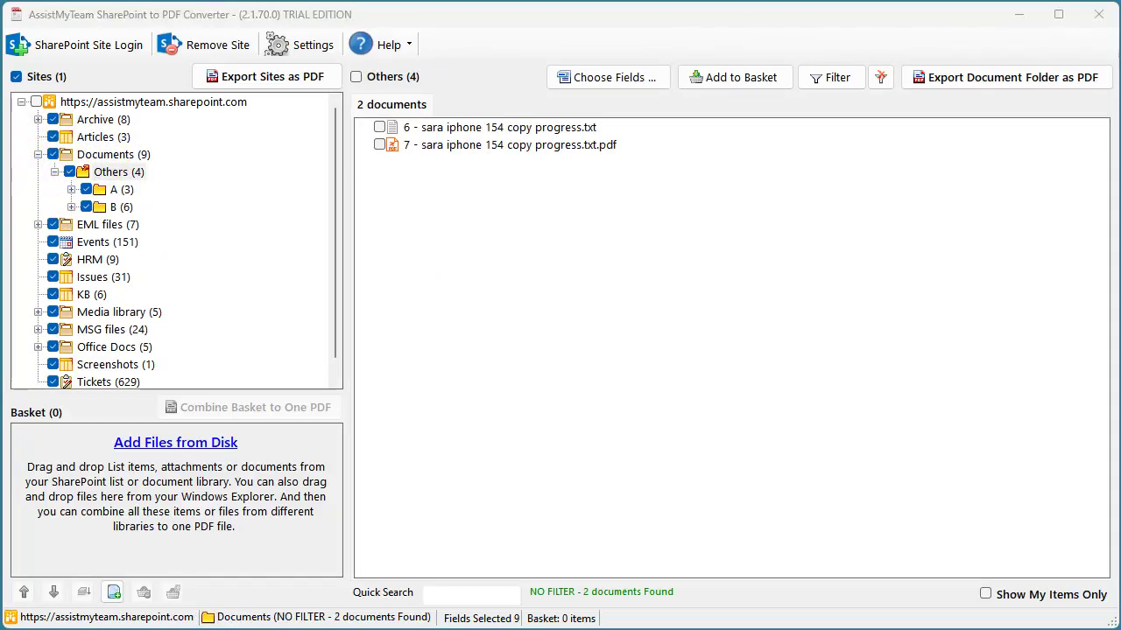
left_click(93, 278)
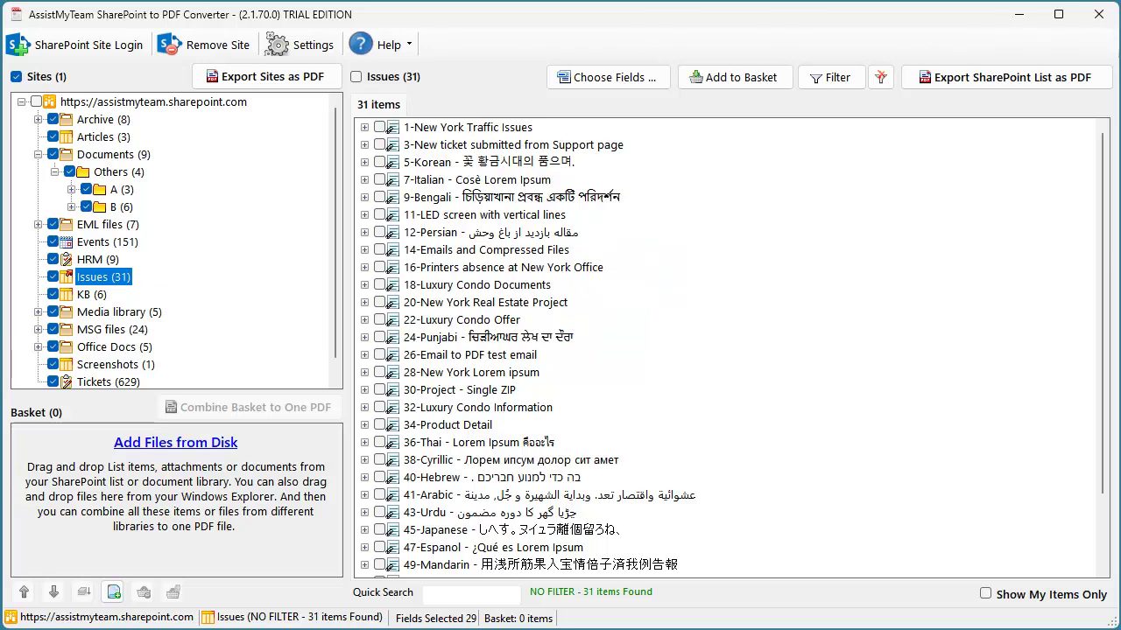
left_click(123, 155)
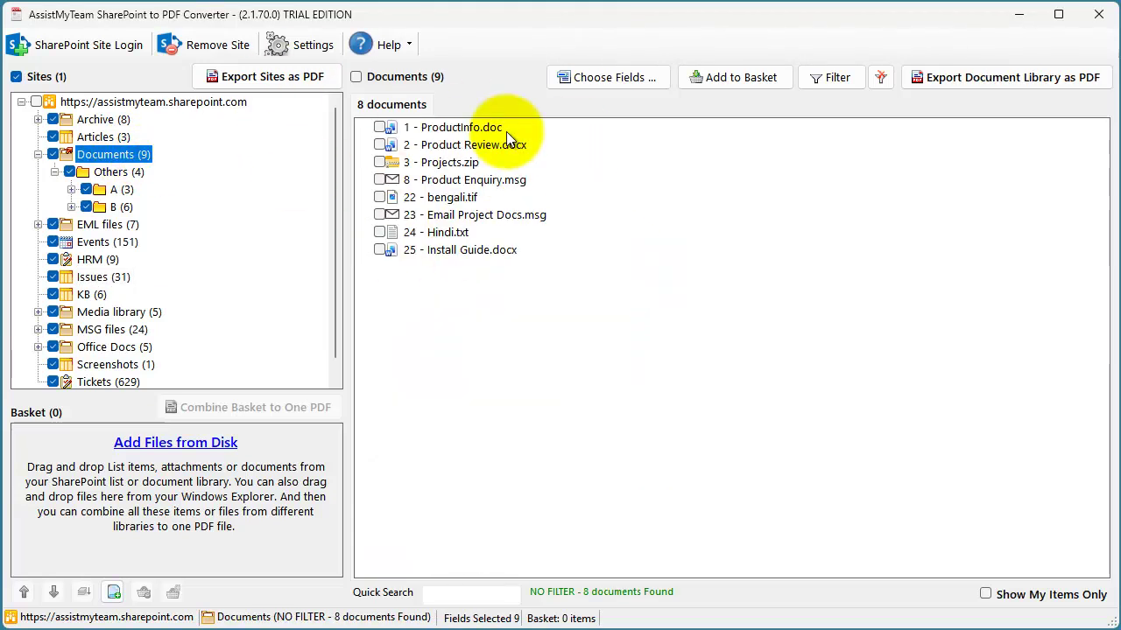
left_click(118, 174)
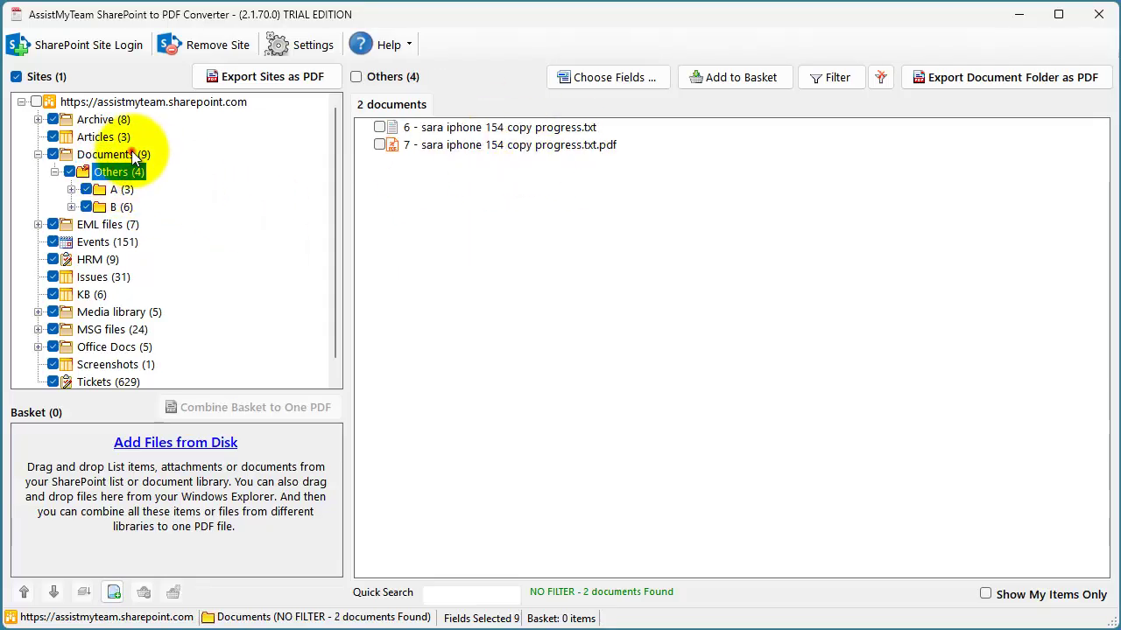
left_click(131, 152)
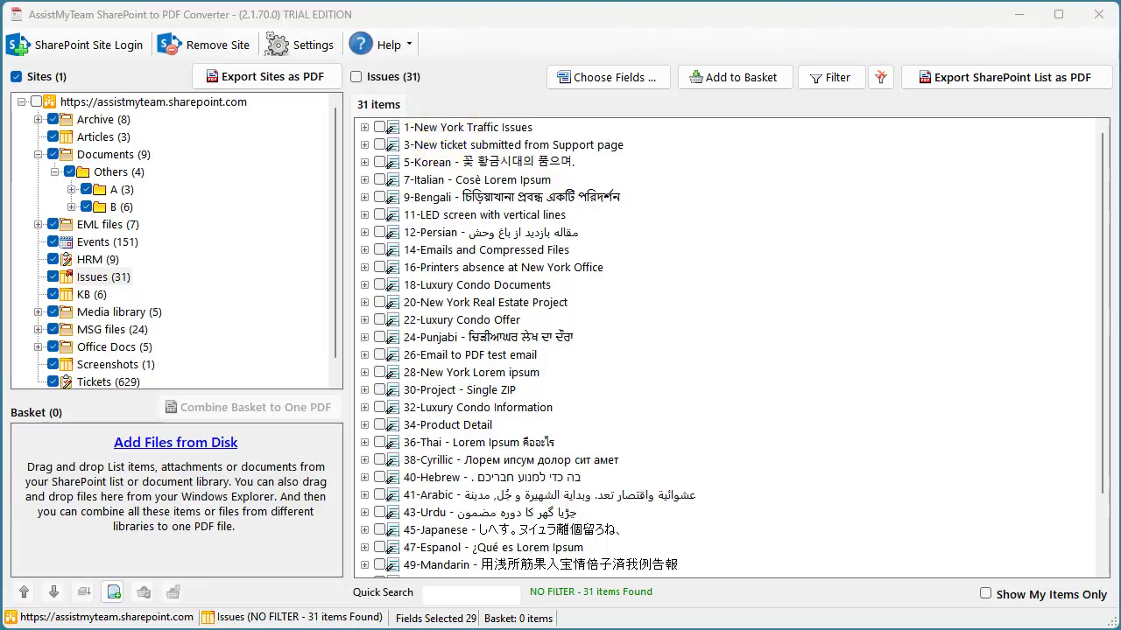
- Start a PDF export of the 1-New York Traffic Issues item
left_click(464, 128)
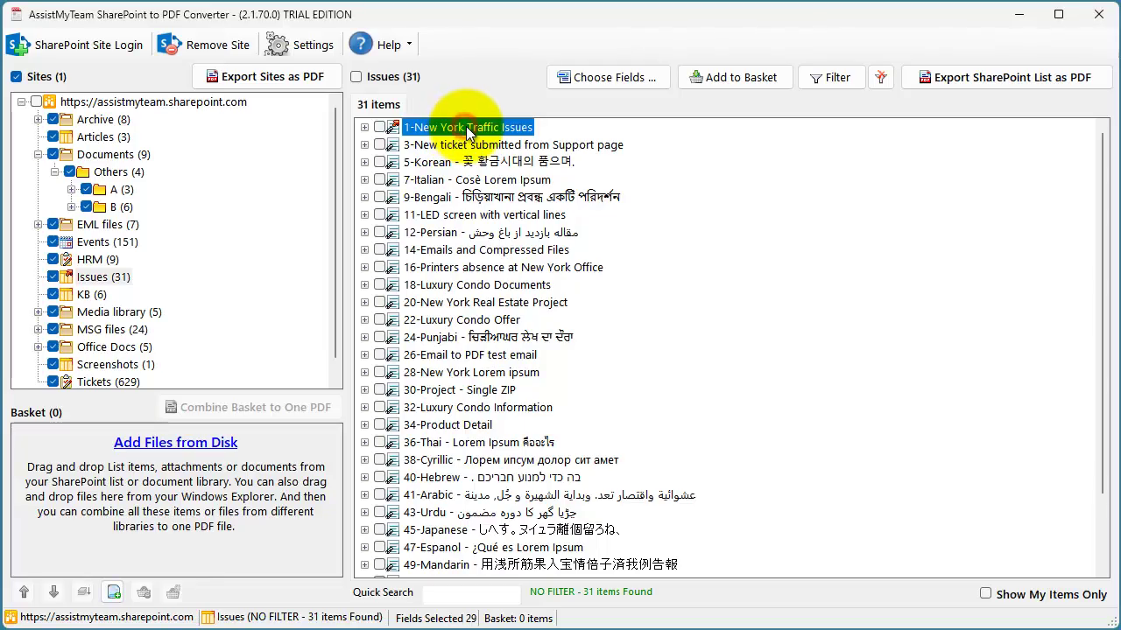
right_click(469, 132)
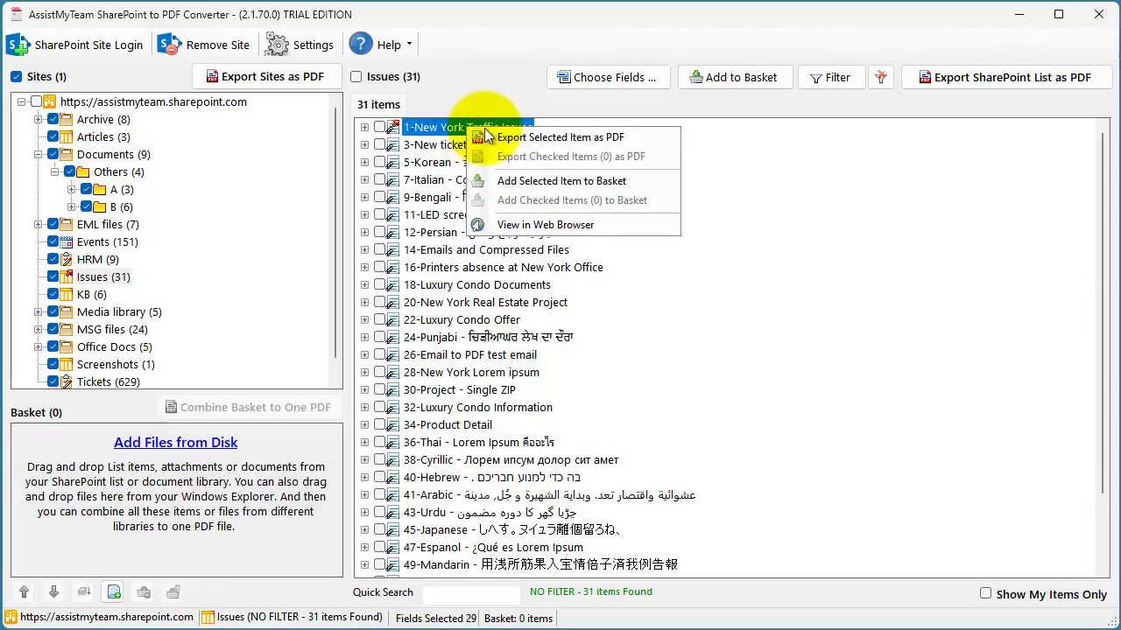
left_click(544, 138)
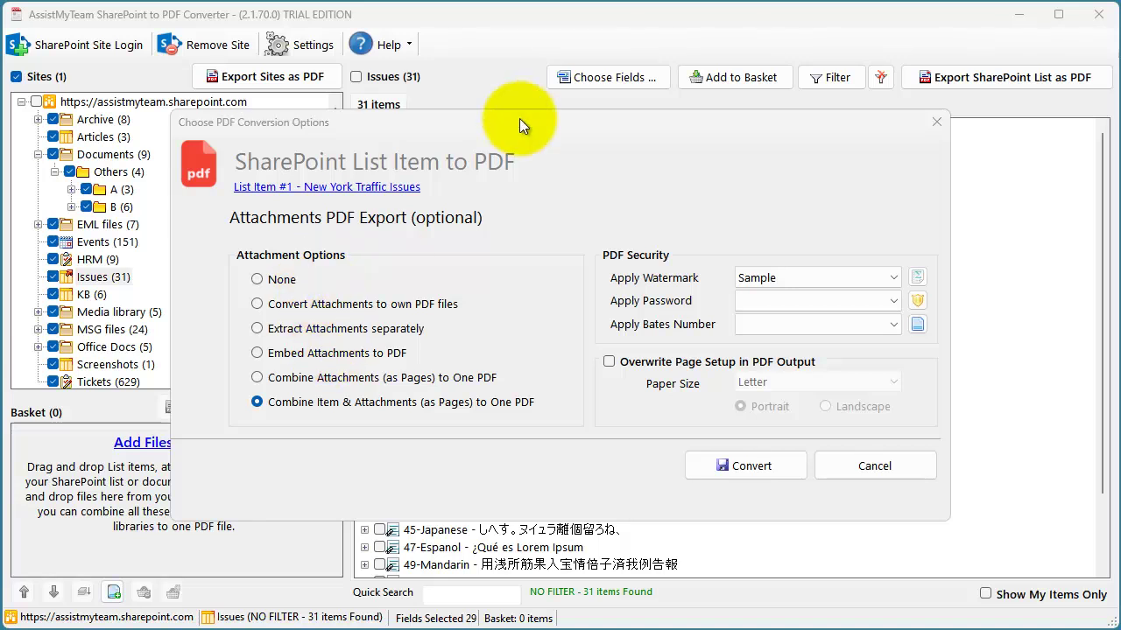
- Set attachments to convert into their own PDF files and run the conversion
left_click(314, 304)
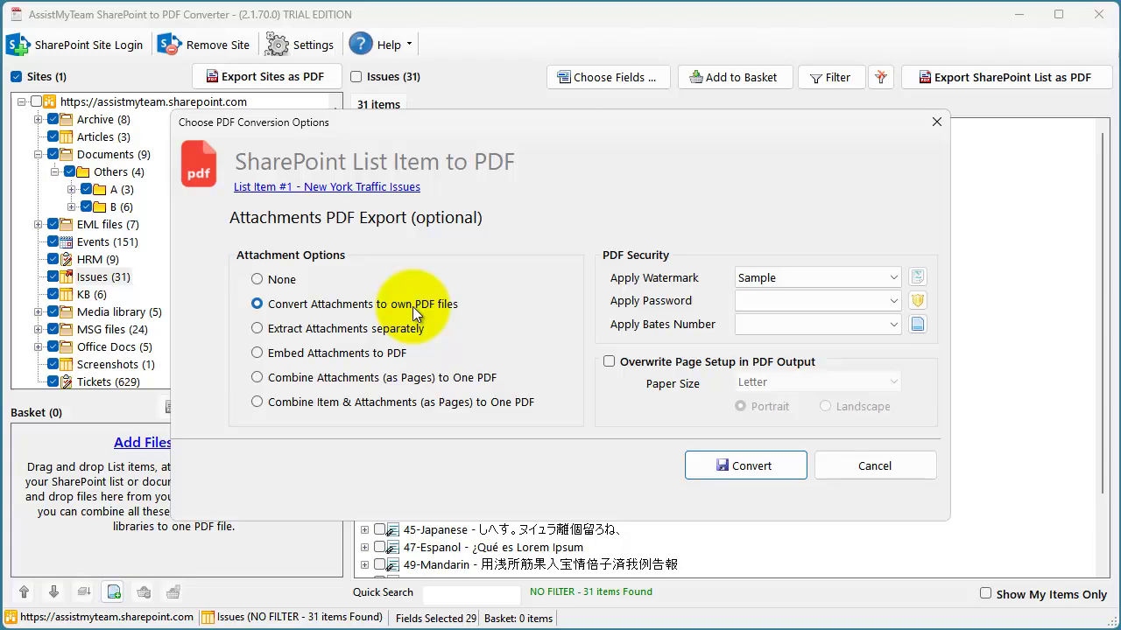
left_click(369, 328)
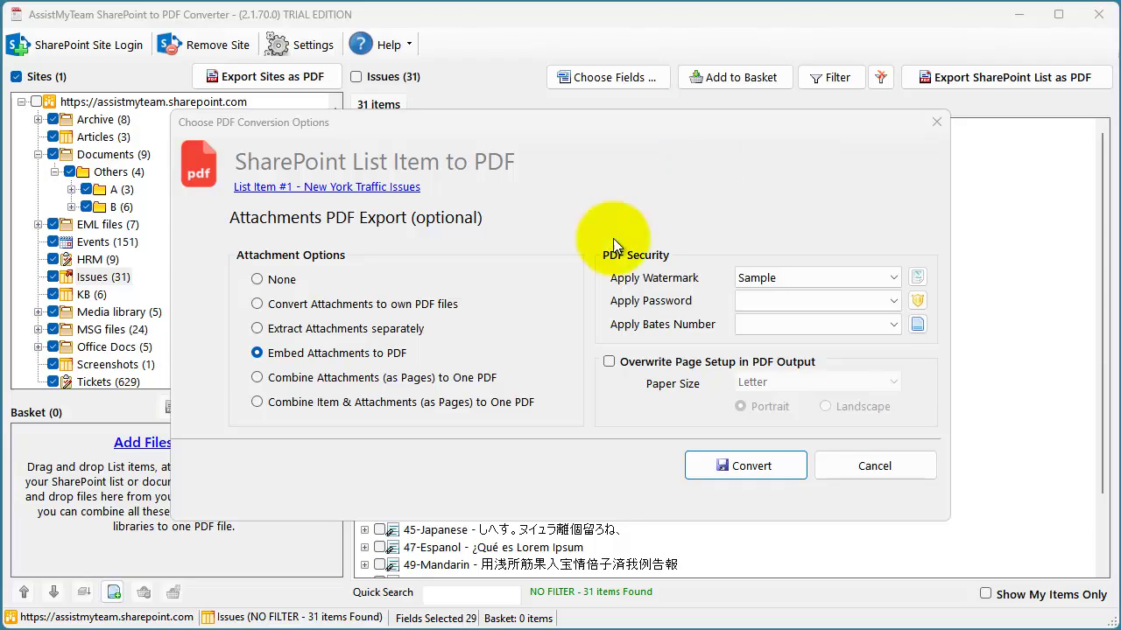
left_click(381, 402)
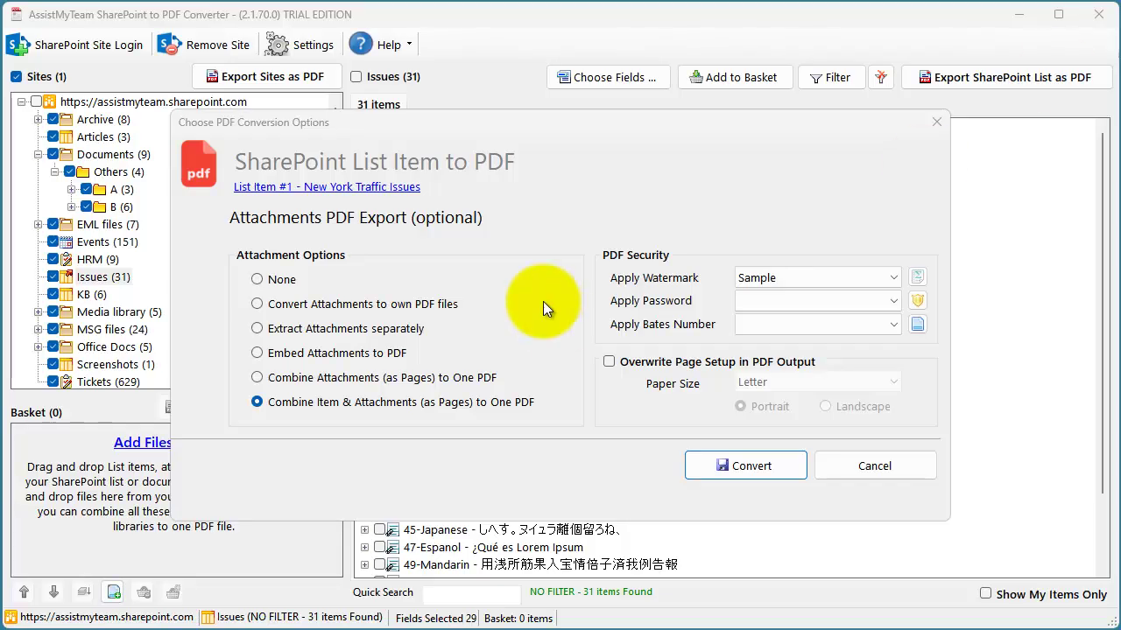
left_click(381, 309)
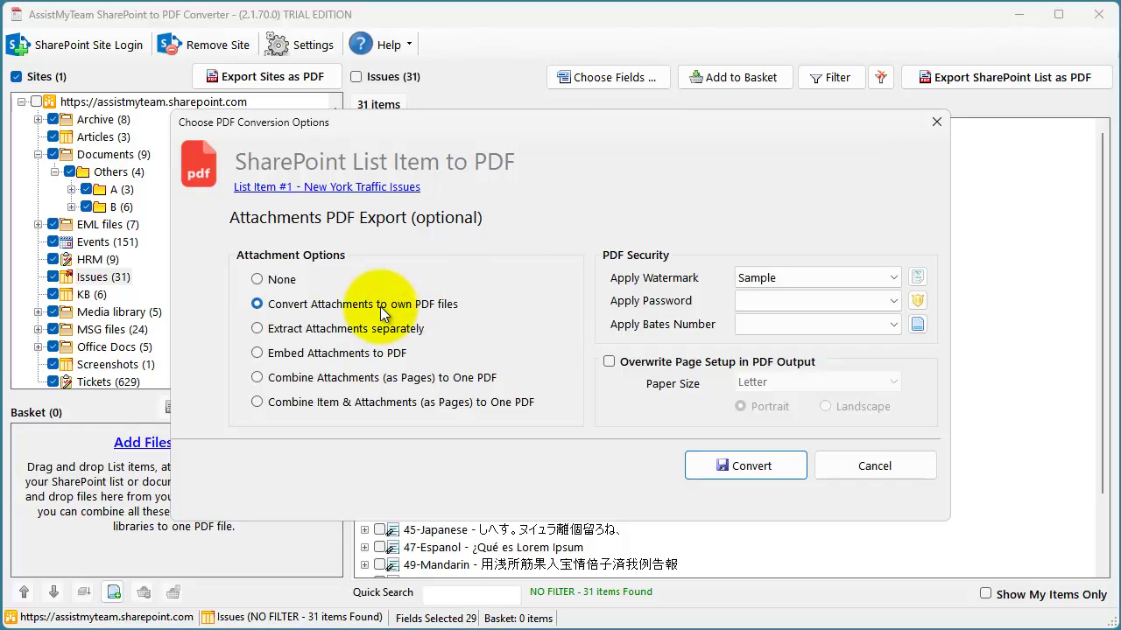
left_click(380, 307)
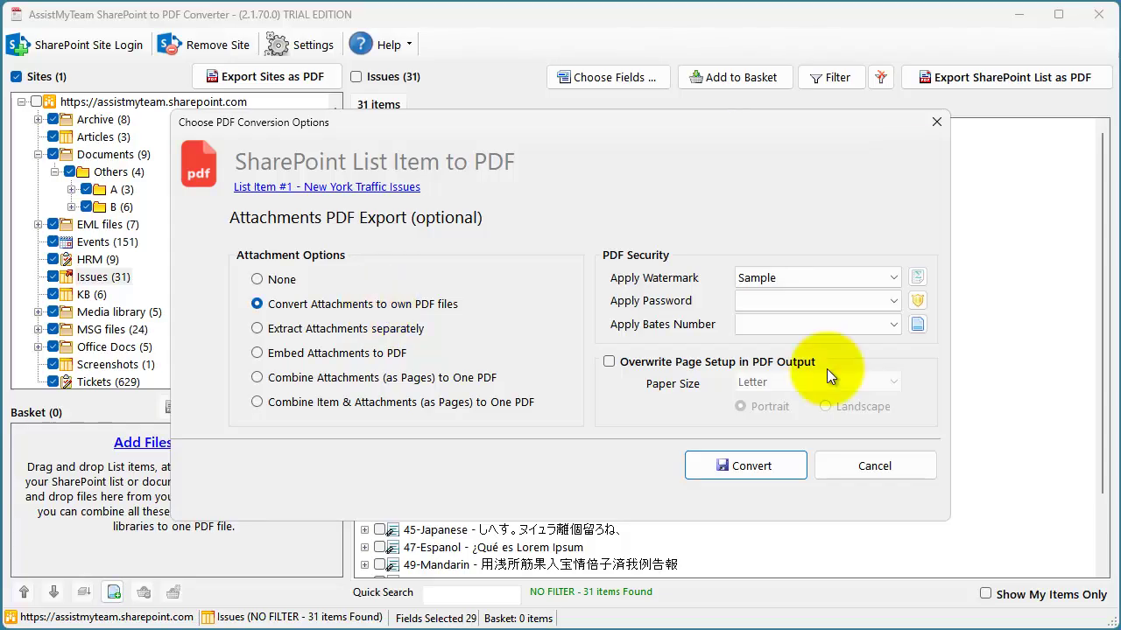
left_click(743, 464)
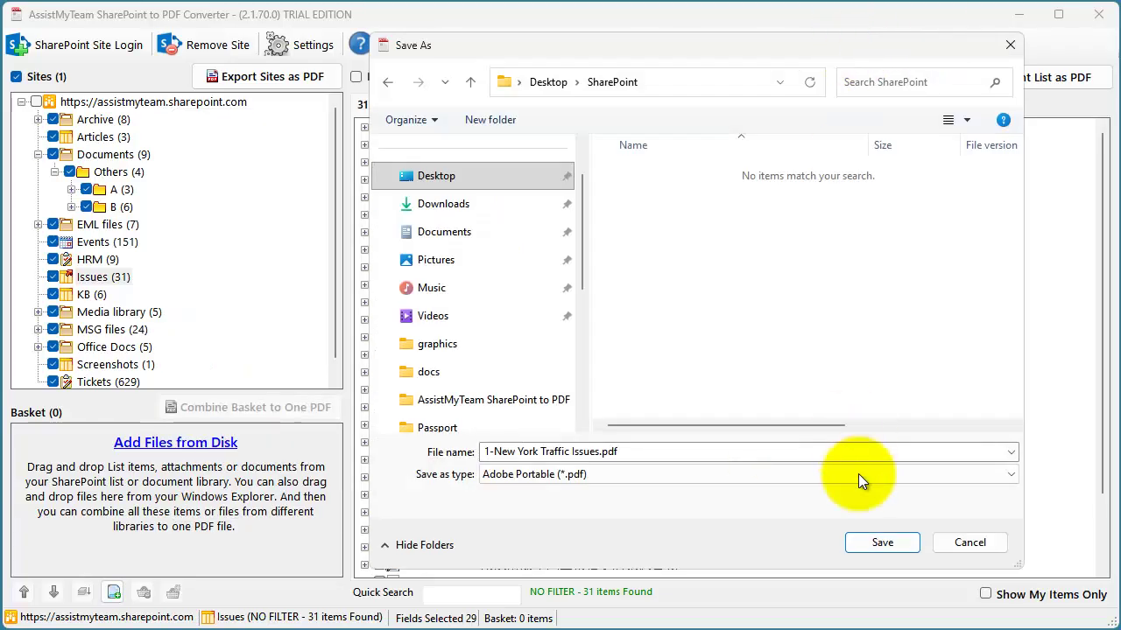
- Save 1-New York Traffic Issues.pdf to the SharePoint folder, review its pages in Foxit, then minimize it
left_click(882, 544)
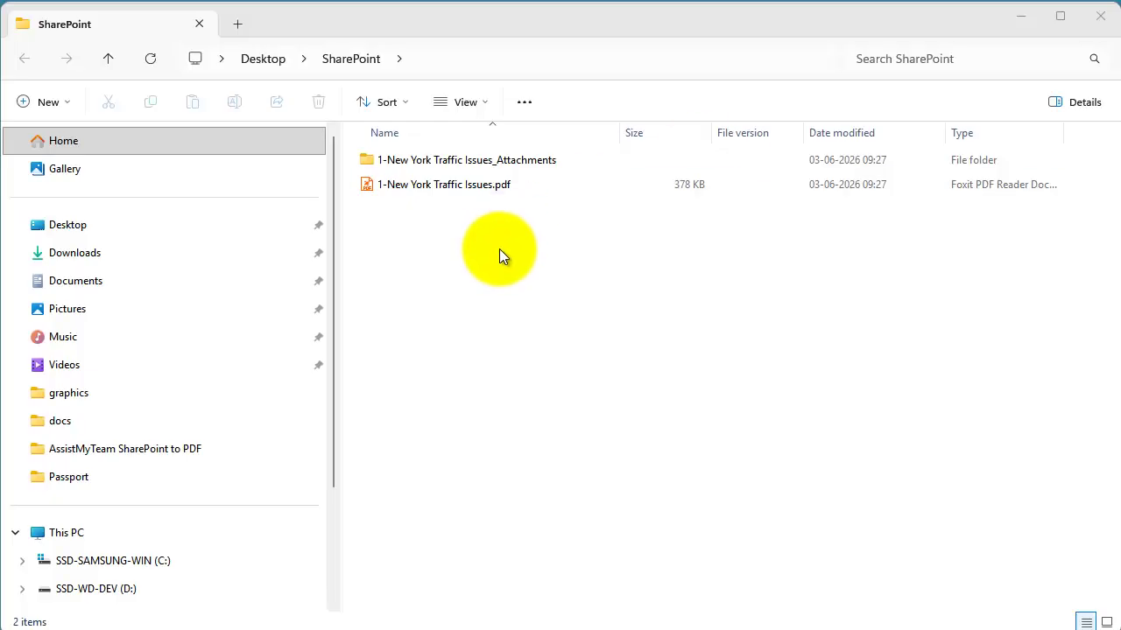
double_click(492, 186)
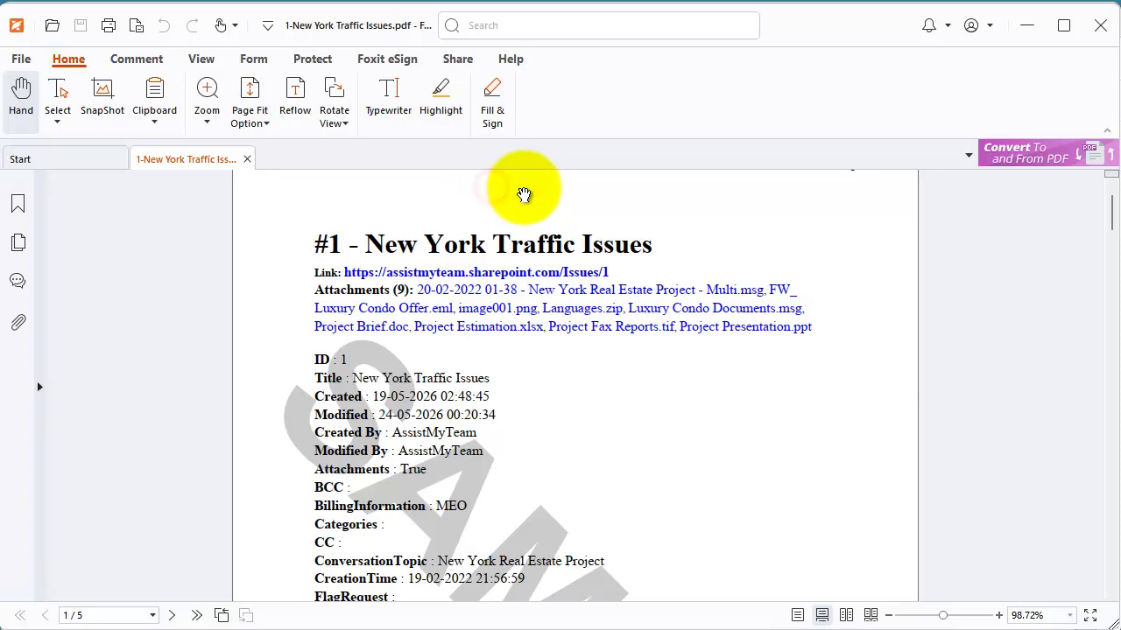
scroll(760, 421, "down", 1)
scroll(756, 442, "down", 15)
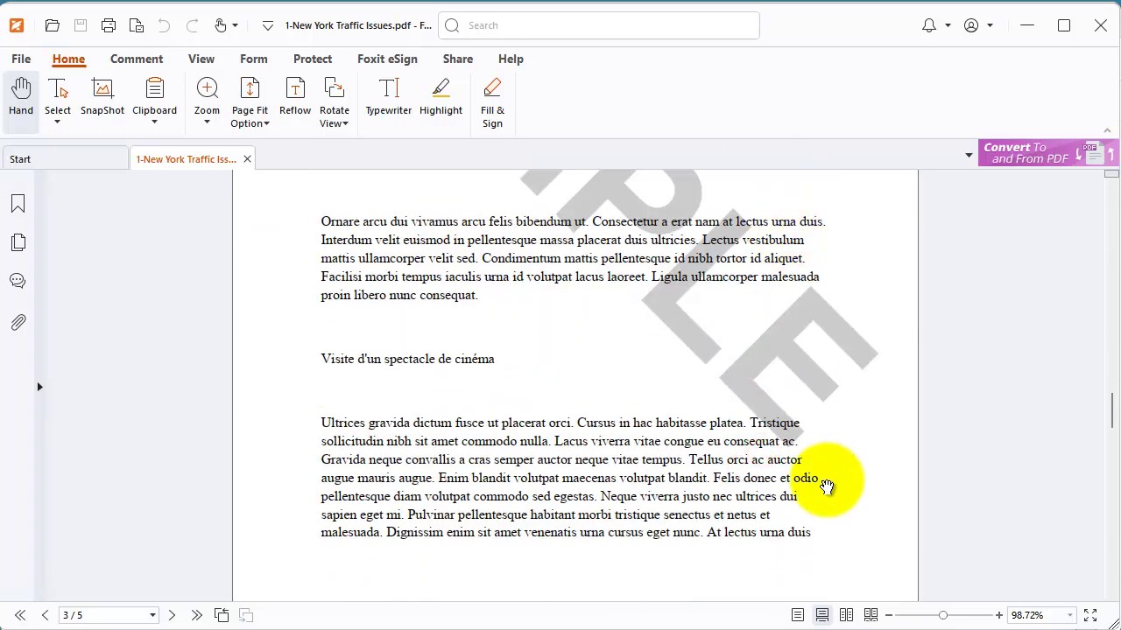
key("Home")
left_click(1030, 26)
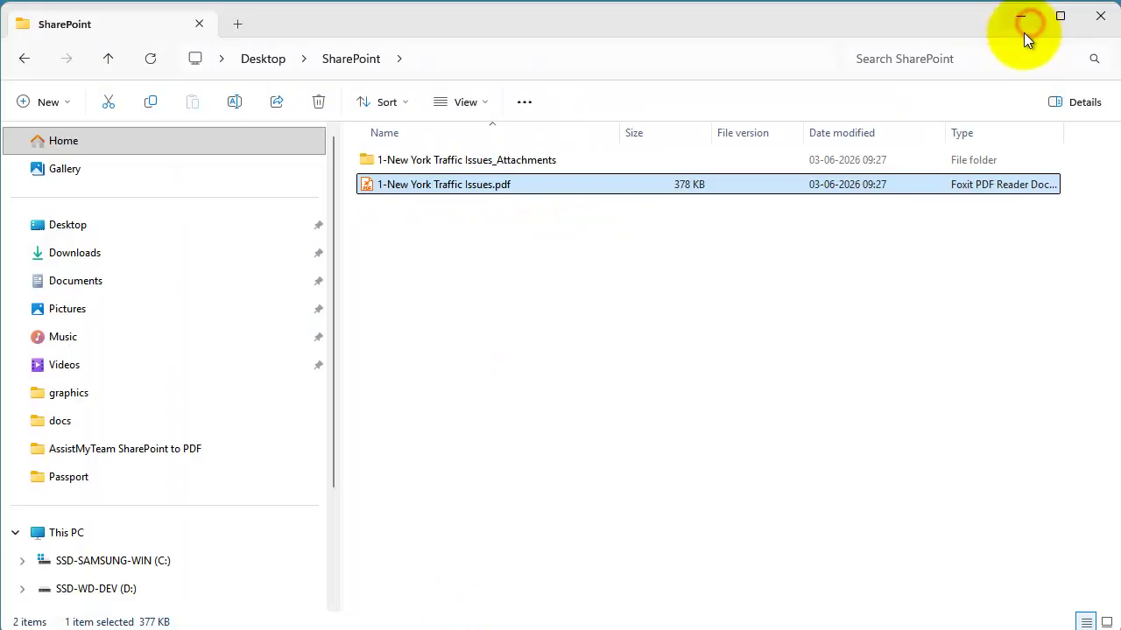
left_click(649, 366)
- Select issues 1, 3, 5 and 7 and start exporting them as PDF
double_click(495, 164)
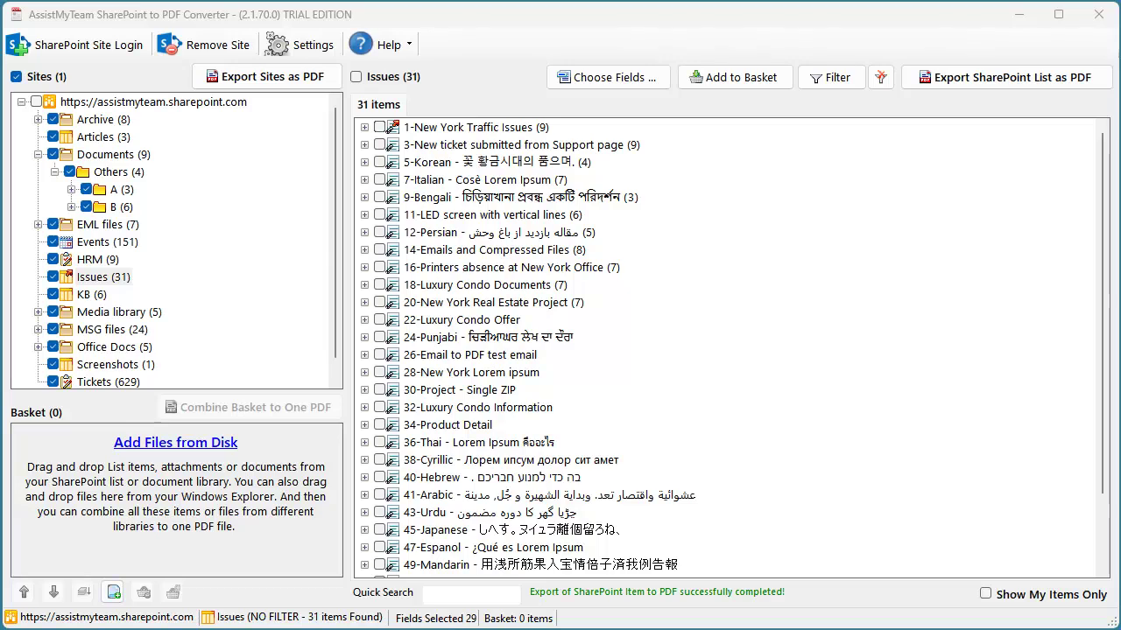
left_click(453, 133)
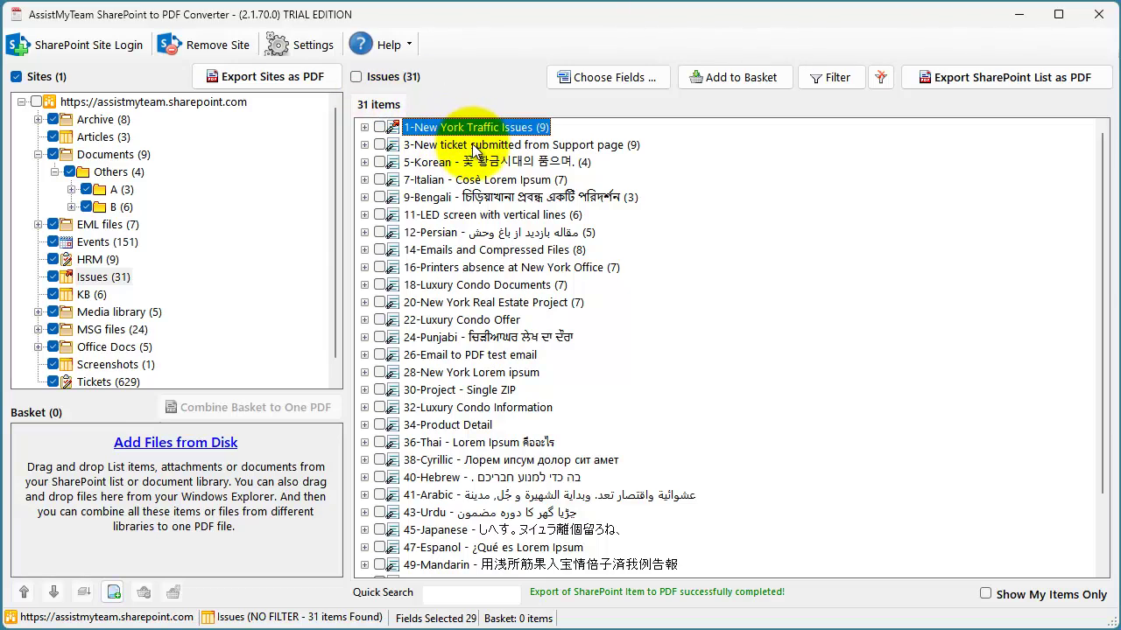
left_click(473, 147, "ctrl")
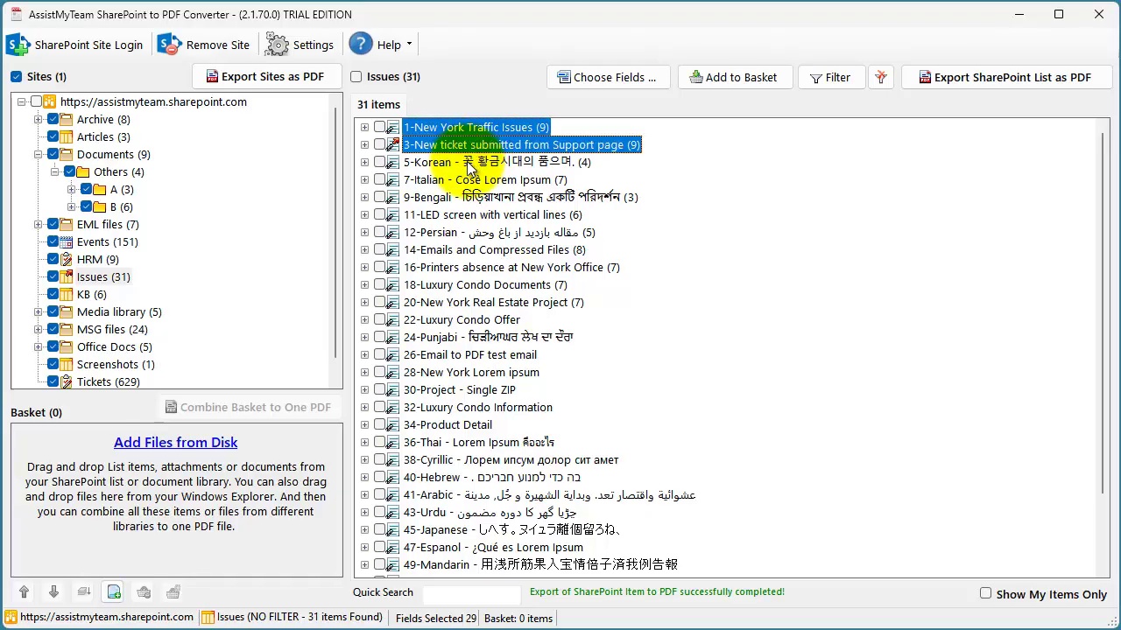
left_click(473, 162, "ctrl")
left_click(468, 180, "ctrl")
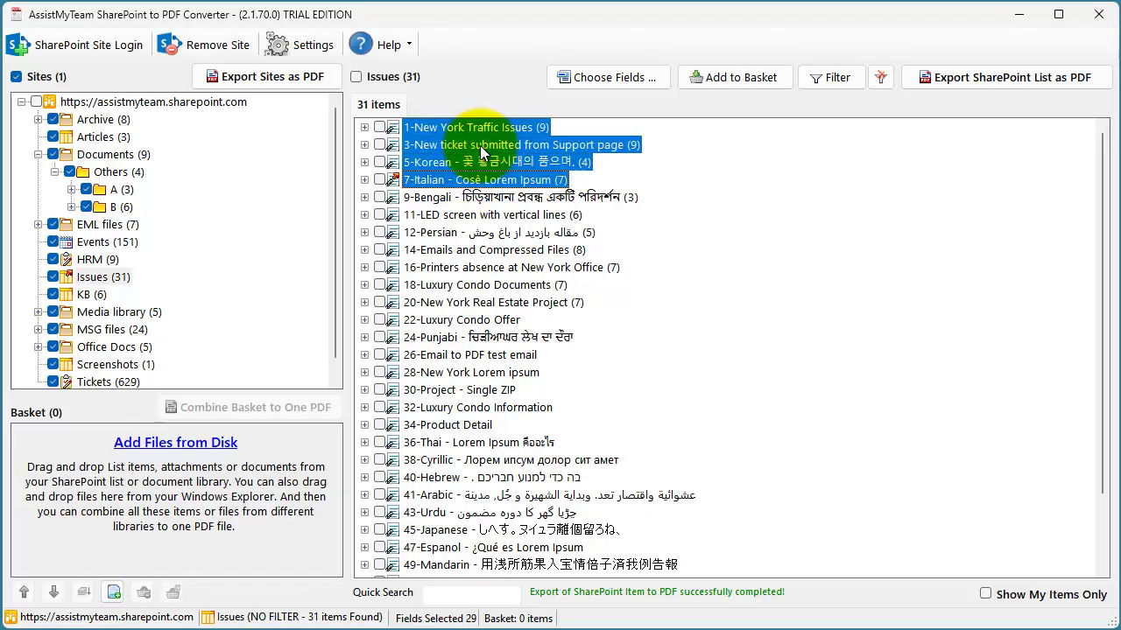
right_click(476, 141)
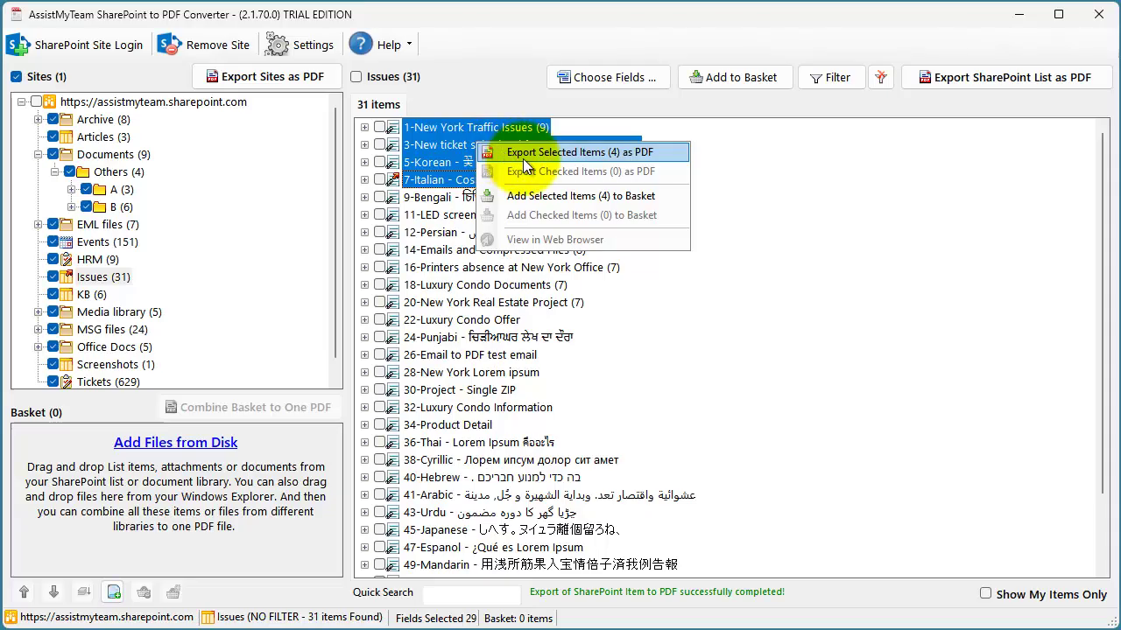
left_click(523, 158)
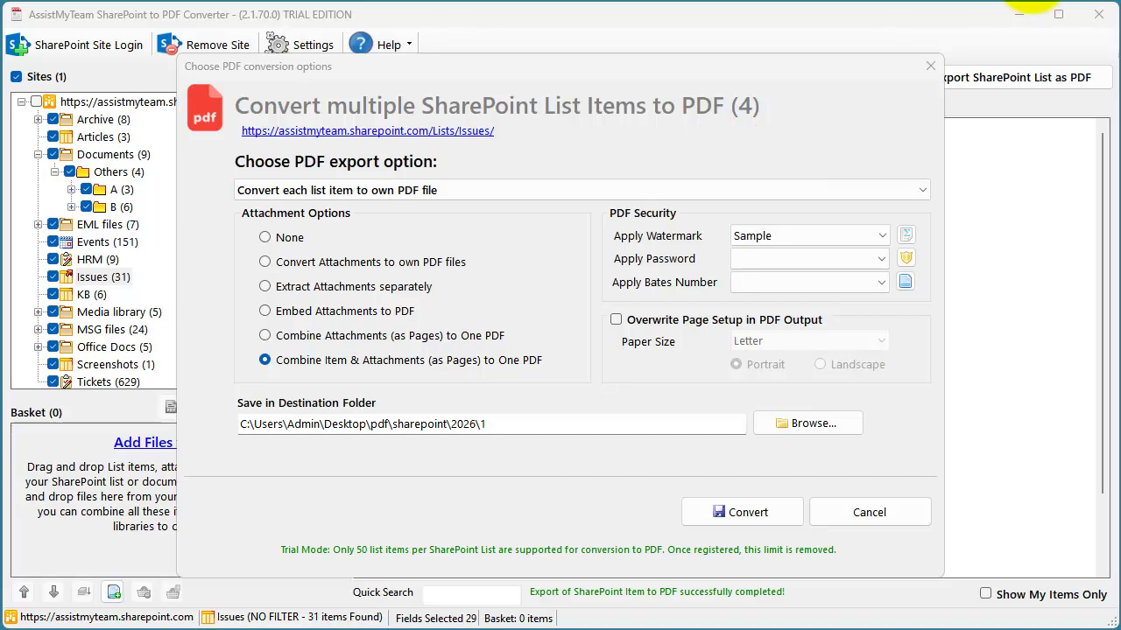
- Keep each item as its own PDF, embed attachments, and target Desktop\SharePoint
left_click(649, 184)
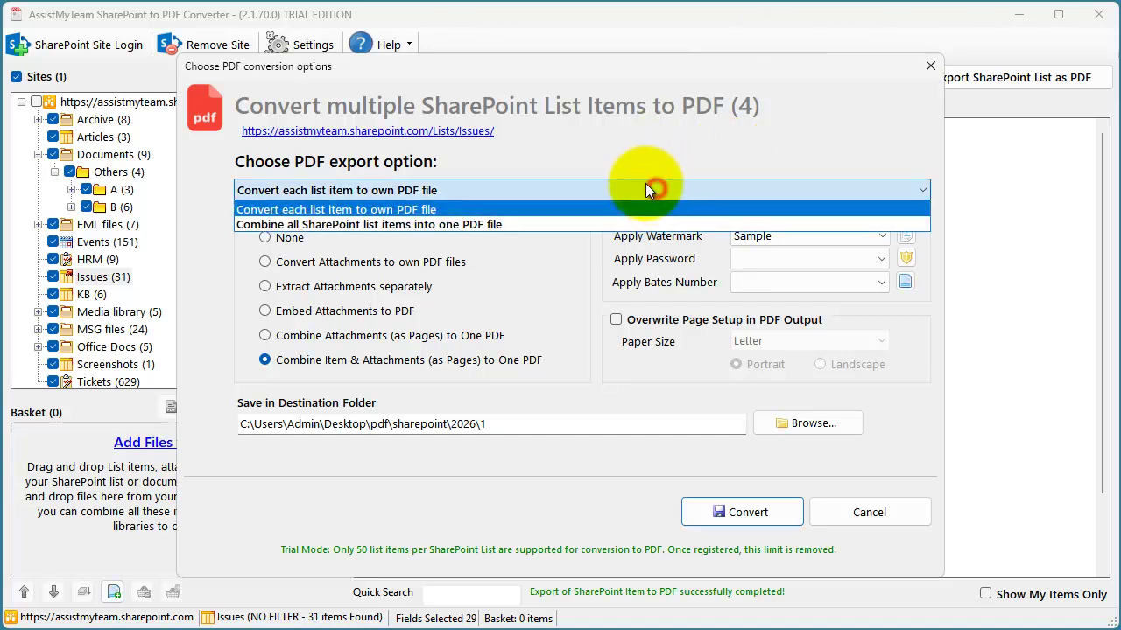
left_click(428, 208)
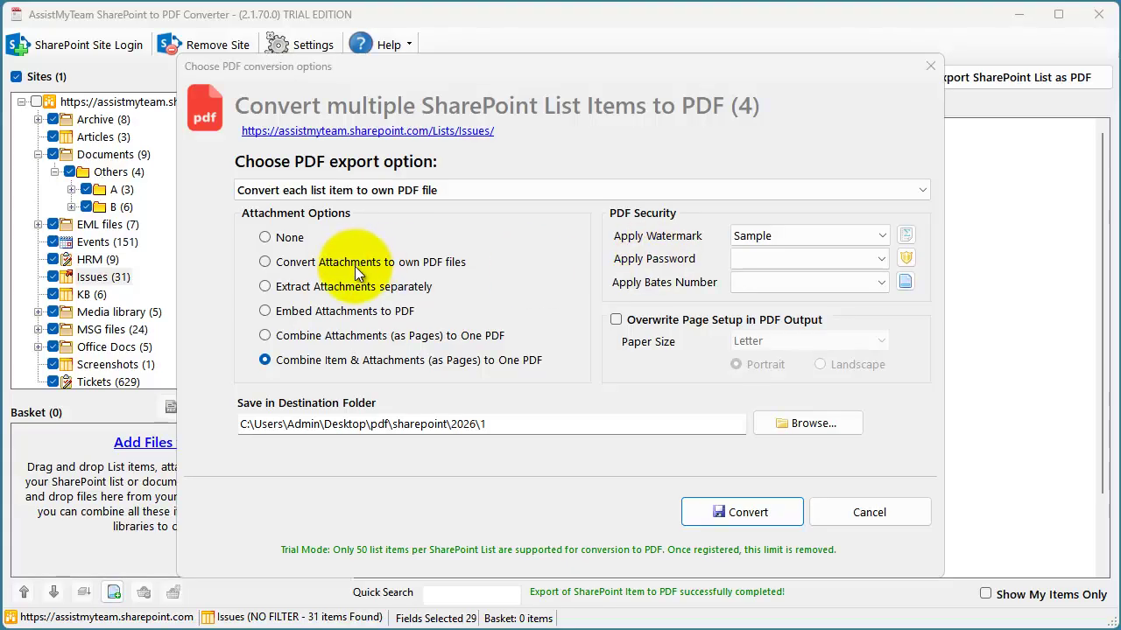
left_click(332, 314)
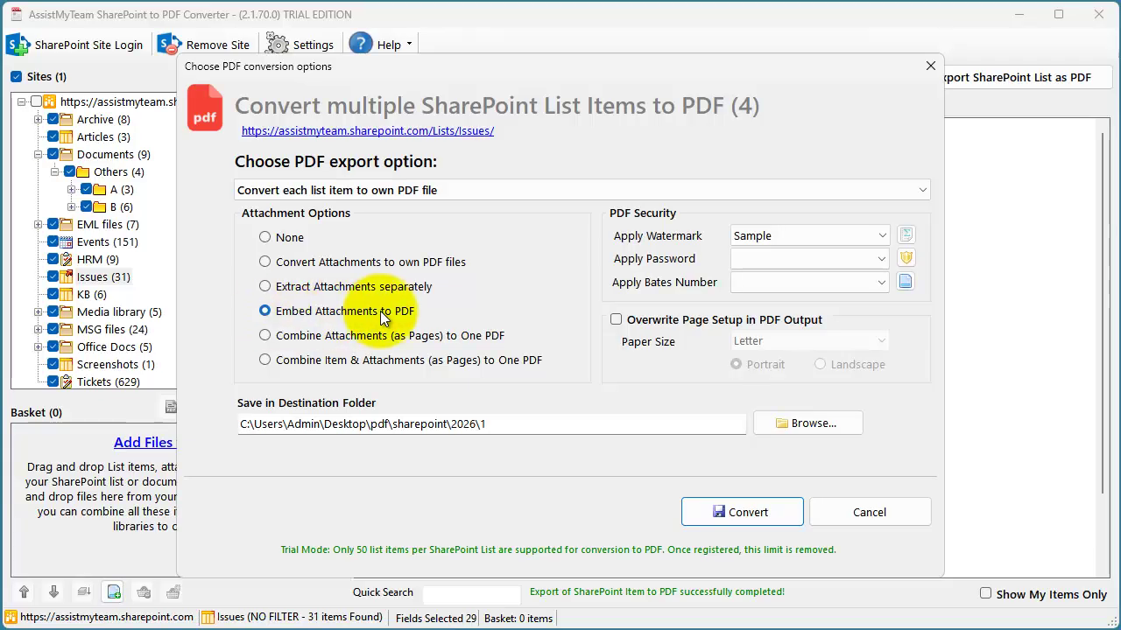
left_click(792, 424)
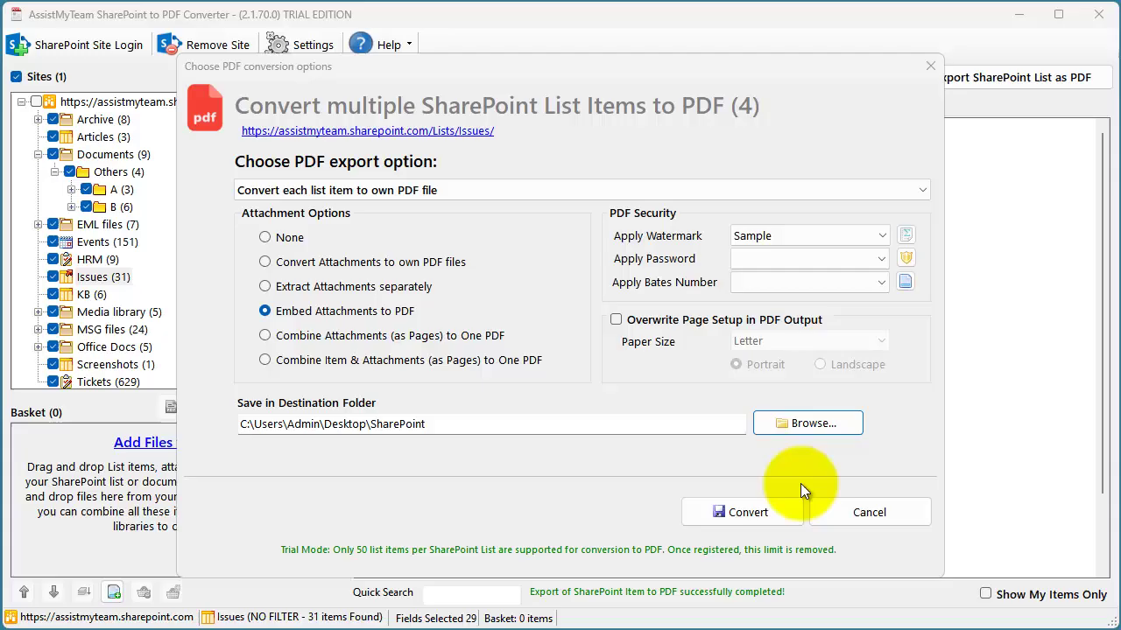
- Run the four-issue conversion and open 1-New York Traffic Issues.pdf in Foxit
left_click(753, 515)
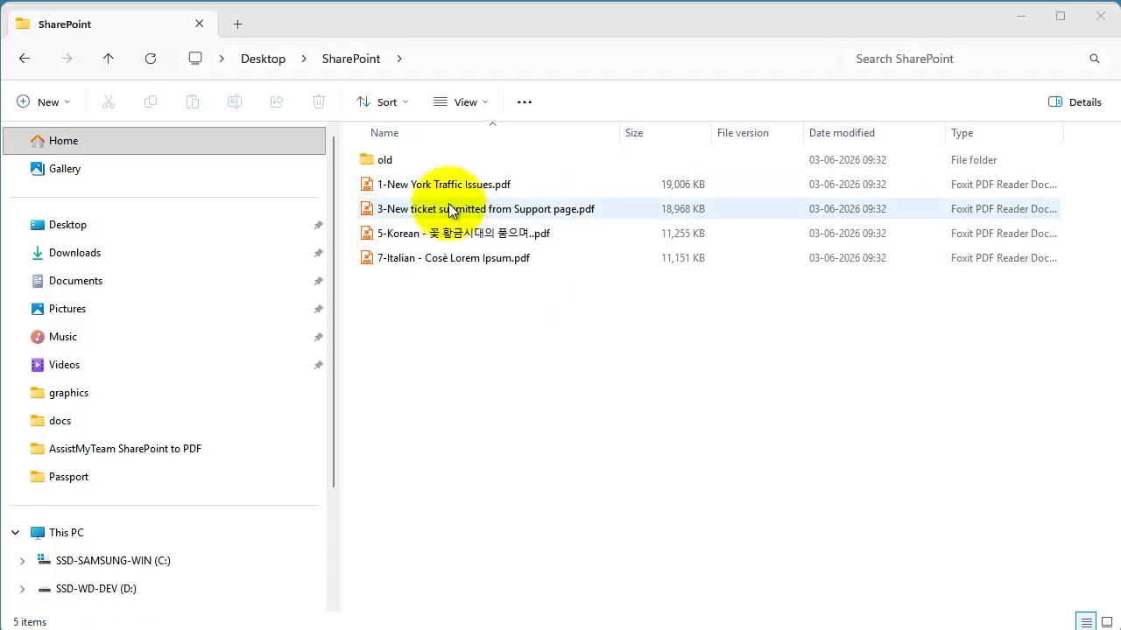
double_click(449, 187)
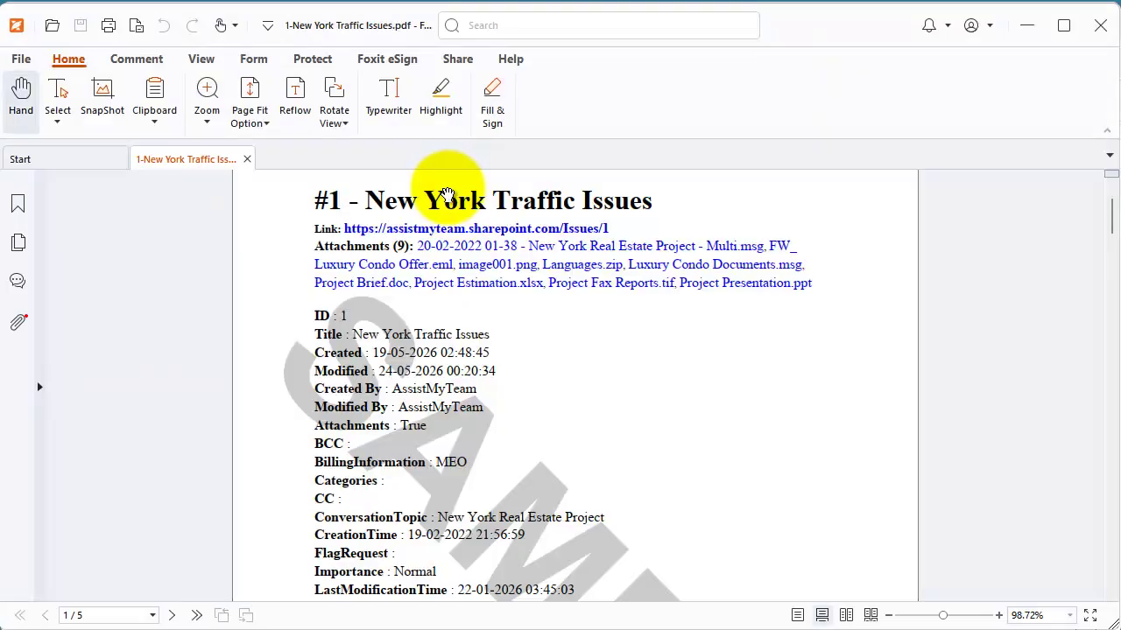
scroll(595, 298, "down", 5)
scroll(625, 490, "up", 5)
scroll(625, 408, "down", 1)
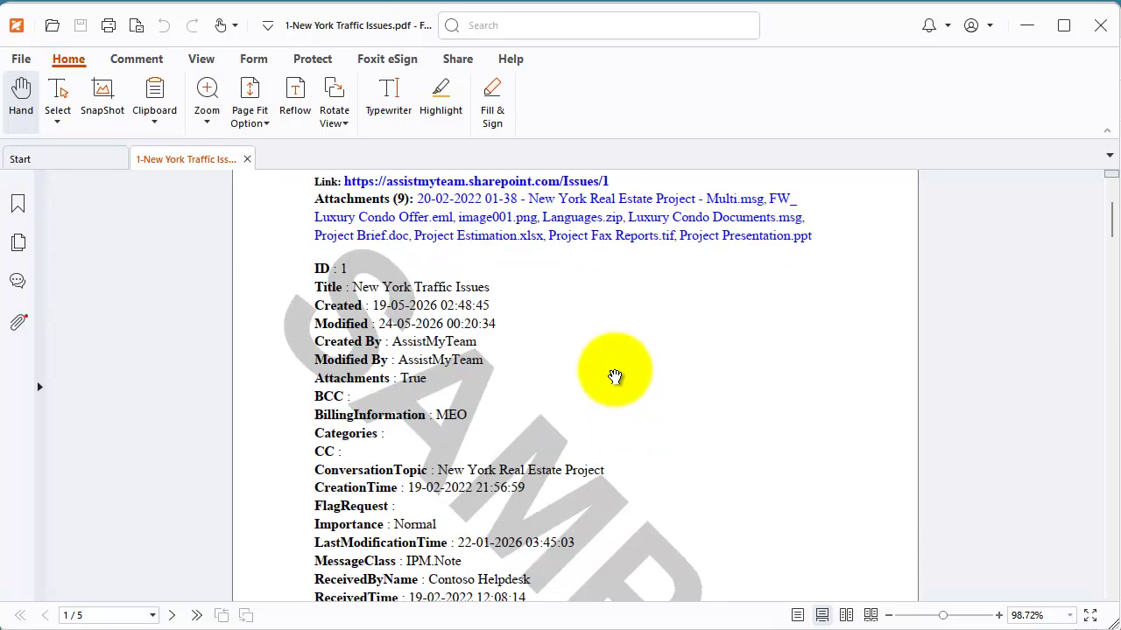
scroll(476, 298, "up", 1)
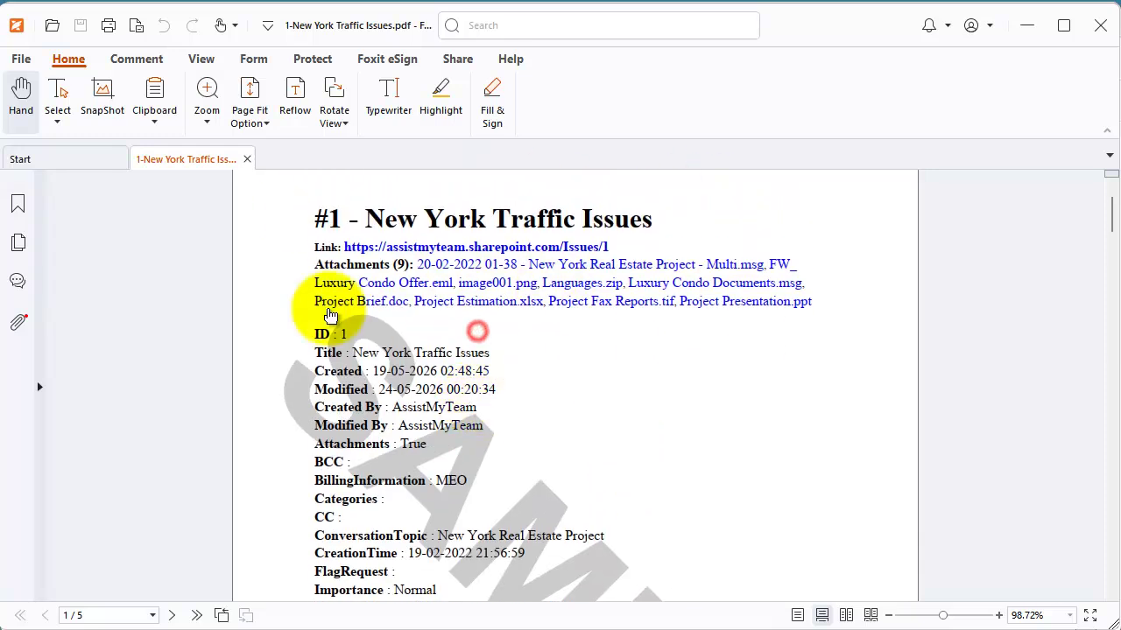
- Show the nine embedded attachments with full names and select Languages.zip
left_click(18, 322)
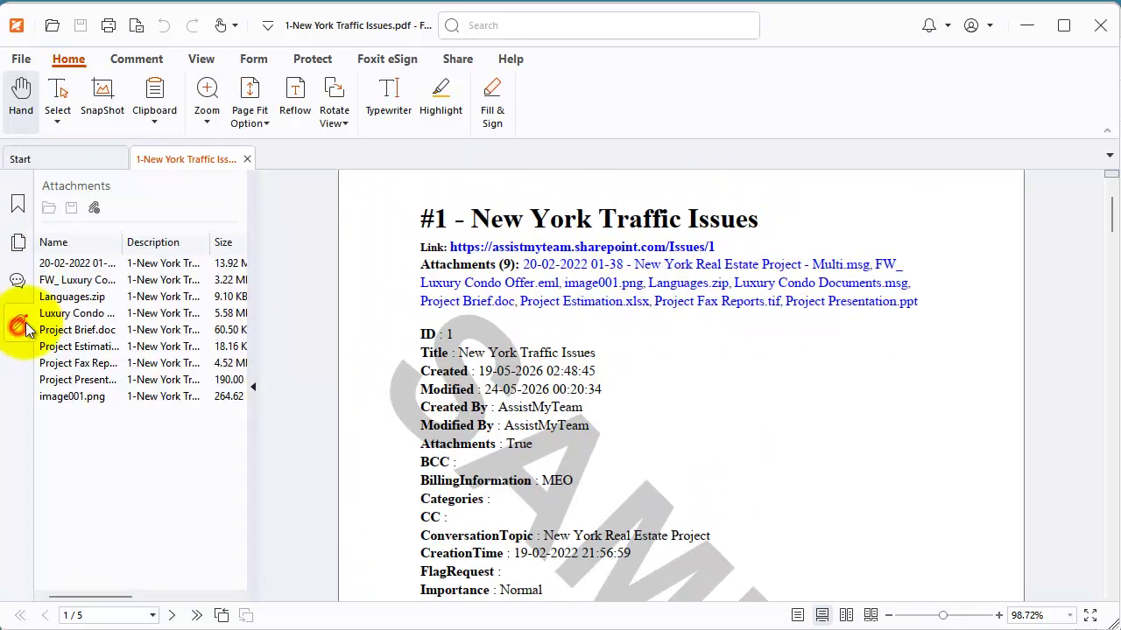
left_click_drag(125, 242, 213, 243)
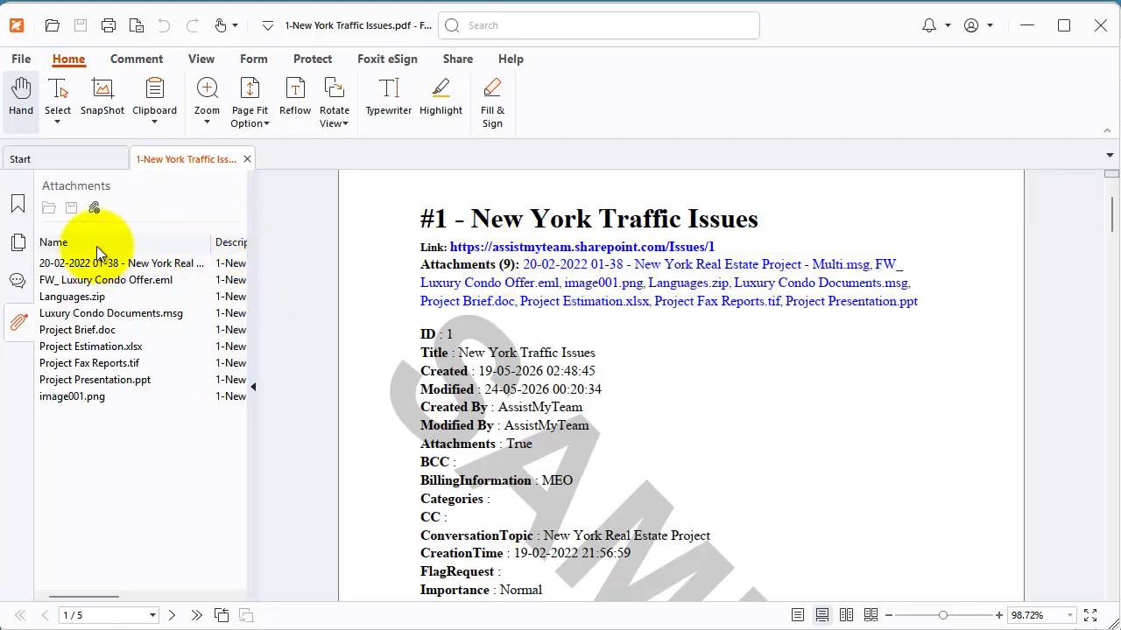
left_click(681, 289)
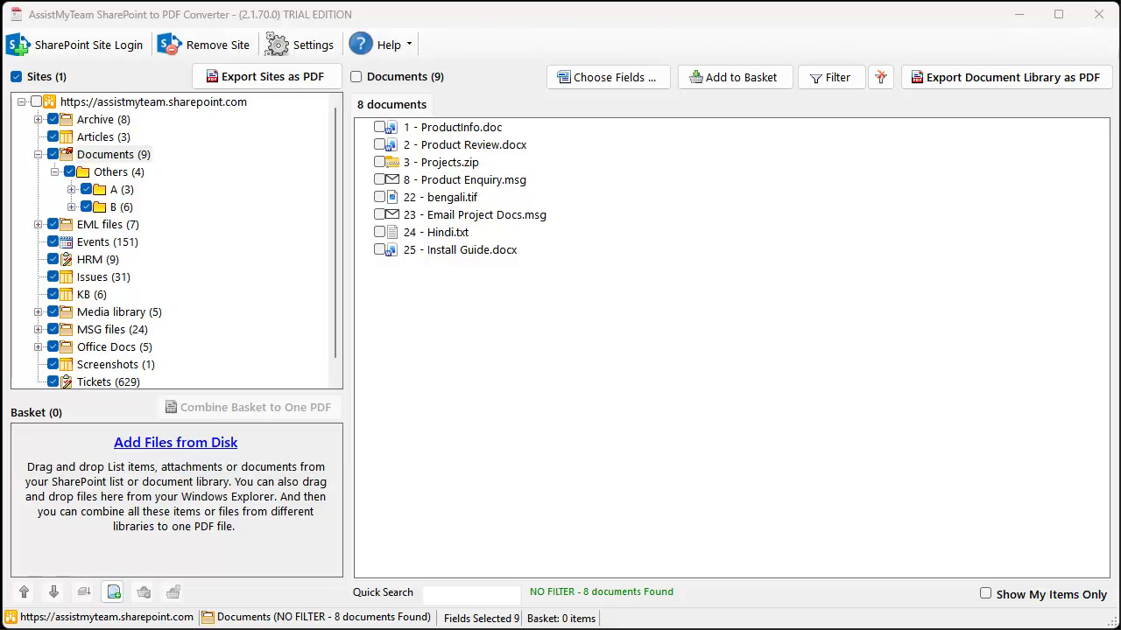
- Start a PDF export of the 3 - Projects.zip document
left_click(438, 164)
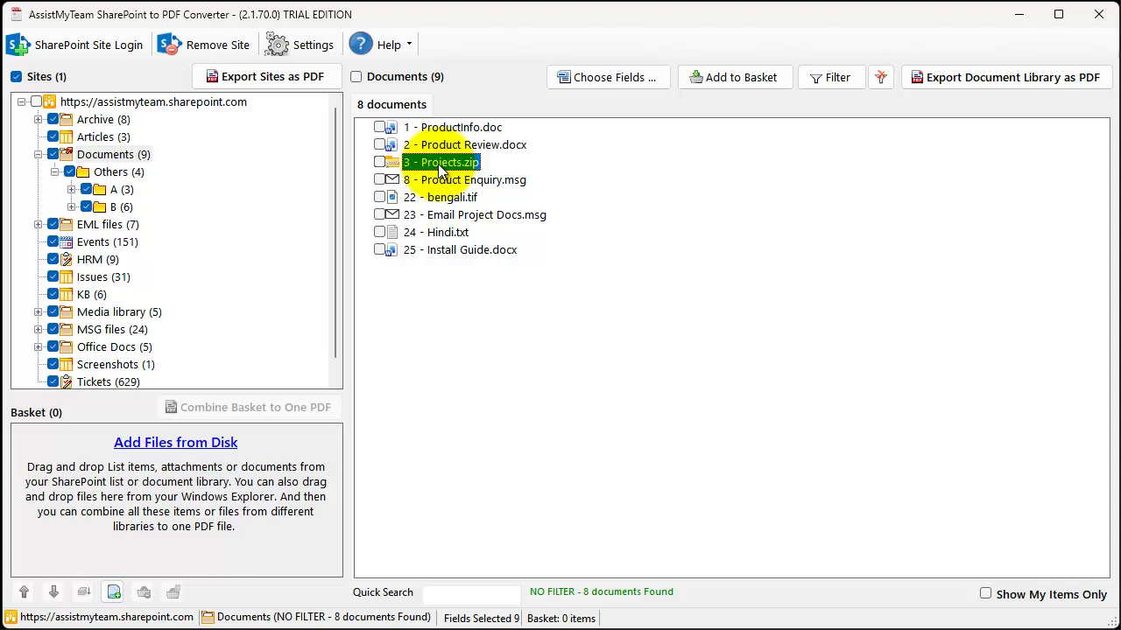
right_click(438, 165)
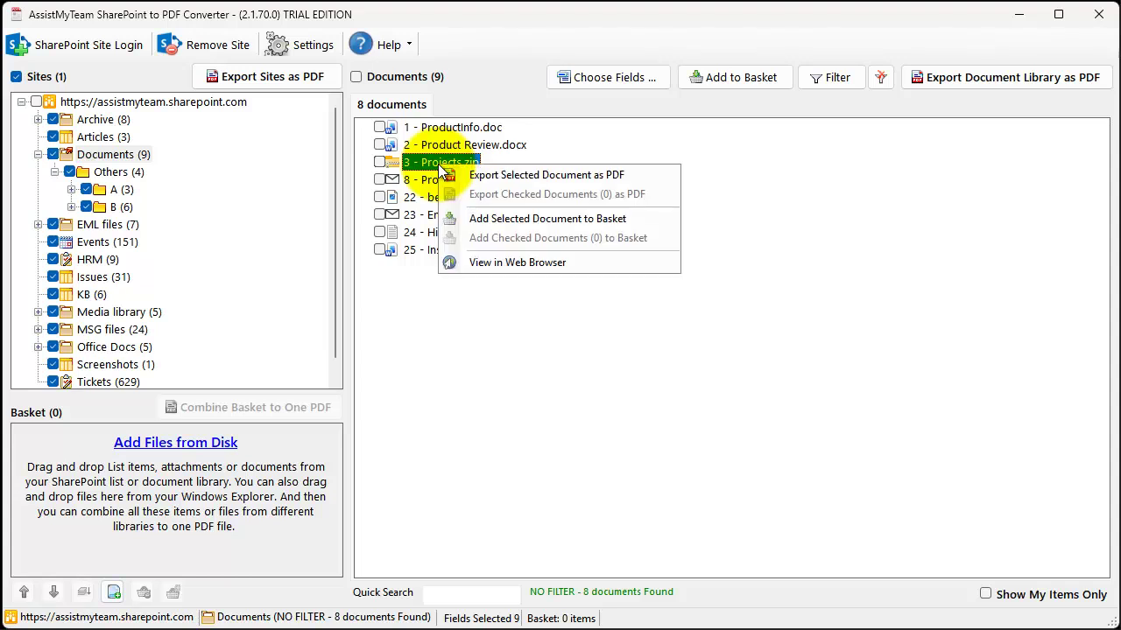
left_click(526, 173)
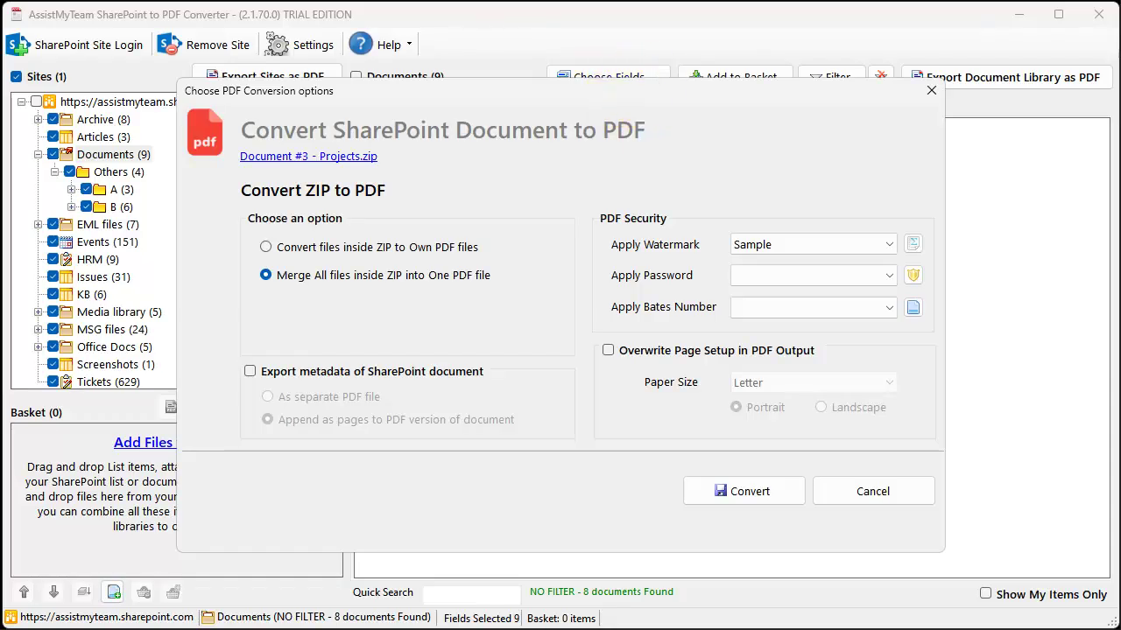
- Convert each file inside the ZIP to its own PDF, saving to the SharePoint folder
left_click(596, 97)
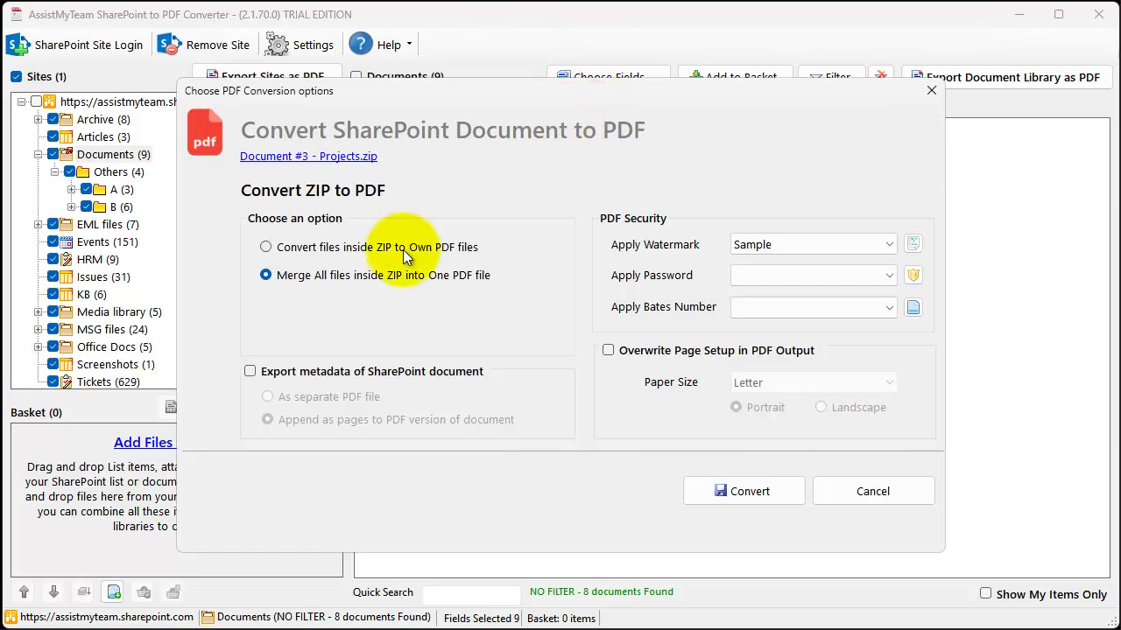
left_click(368, 249)
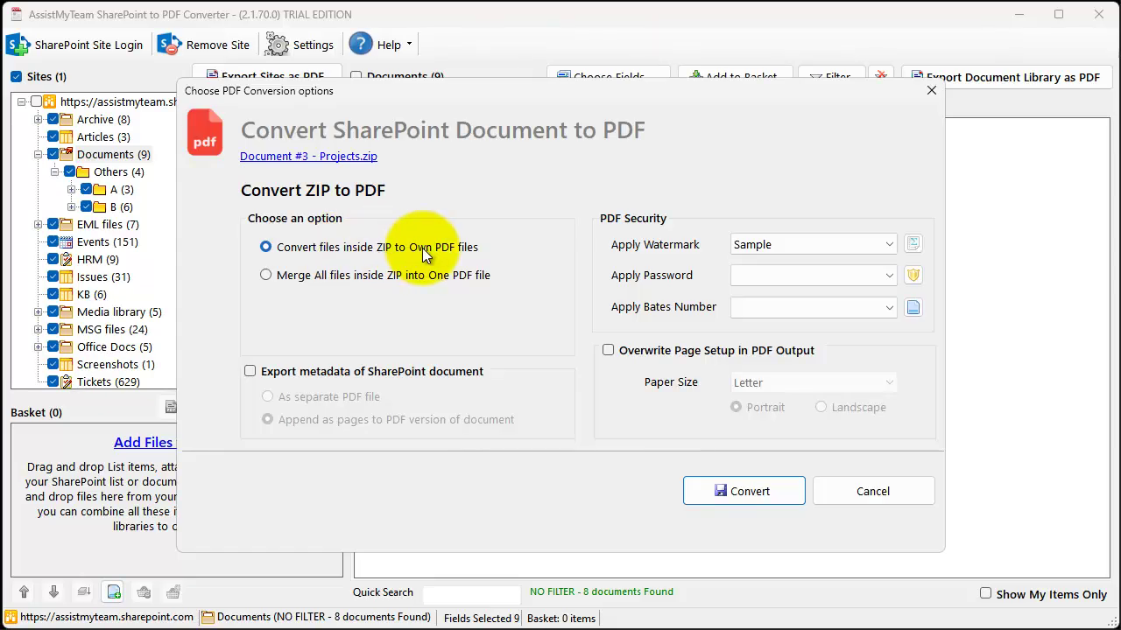
left_click(361, 275)
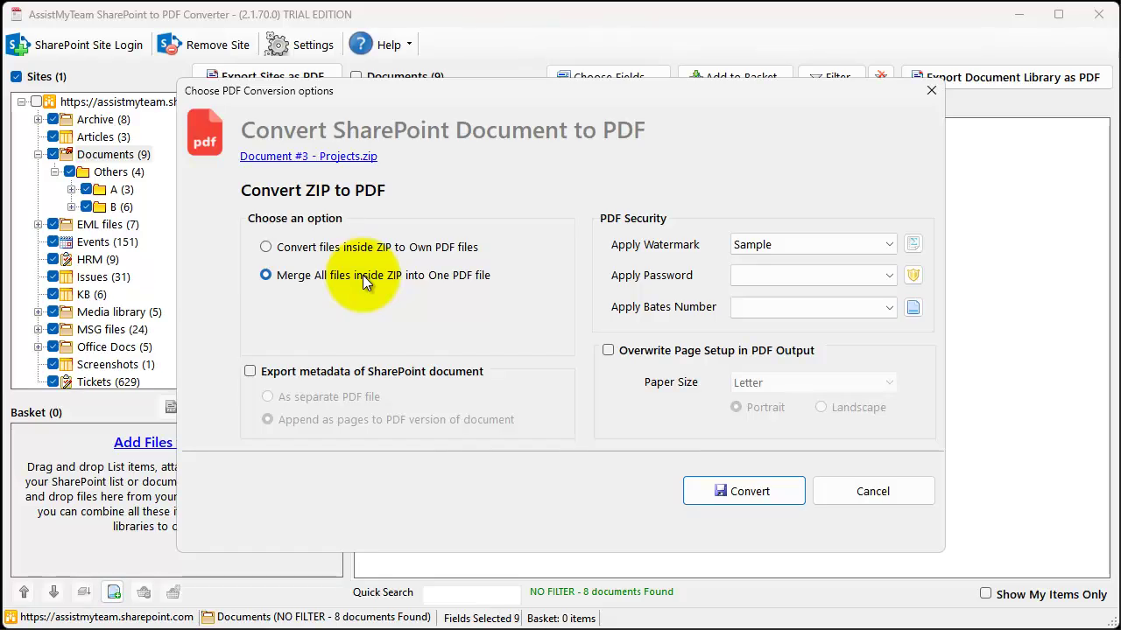
left_click(439, 249)
left_click(748, 492)
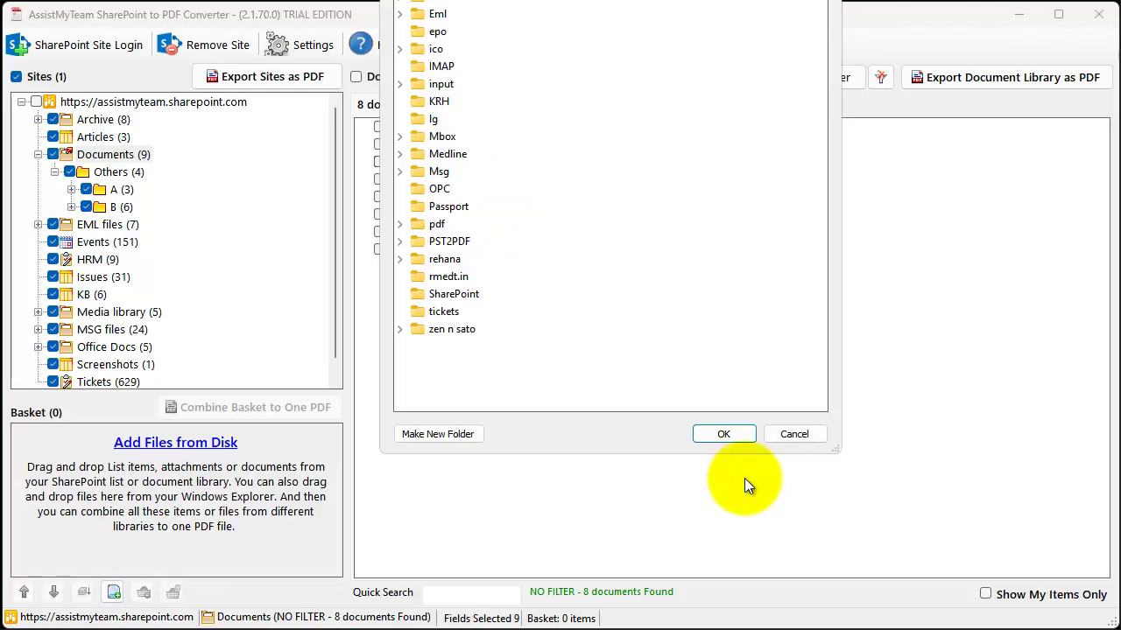
left_click(453, 294)
- Confirm the SharePoint destination and open the exported 3-Projects.zip folder
left_click(723, 435)
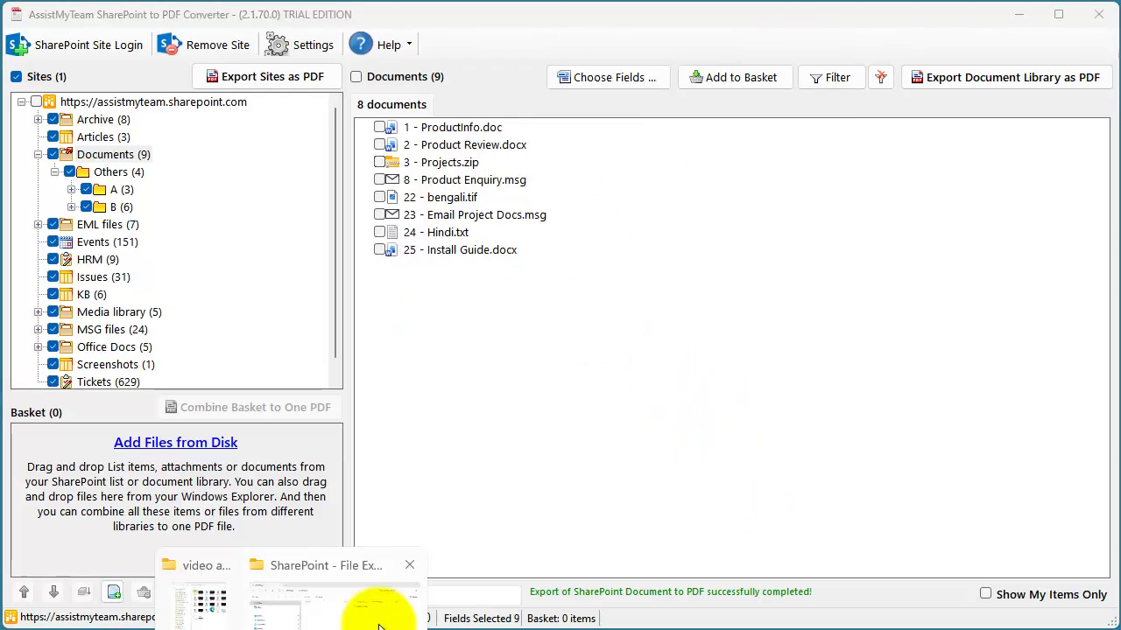
left_click(378, 626)
double_click(428, 159)
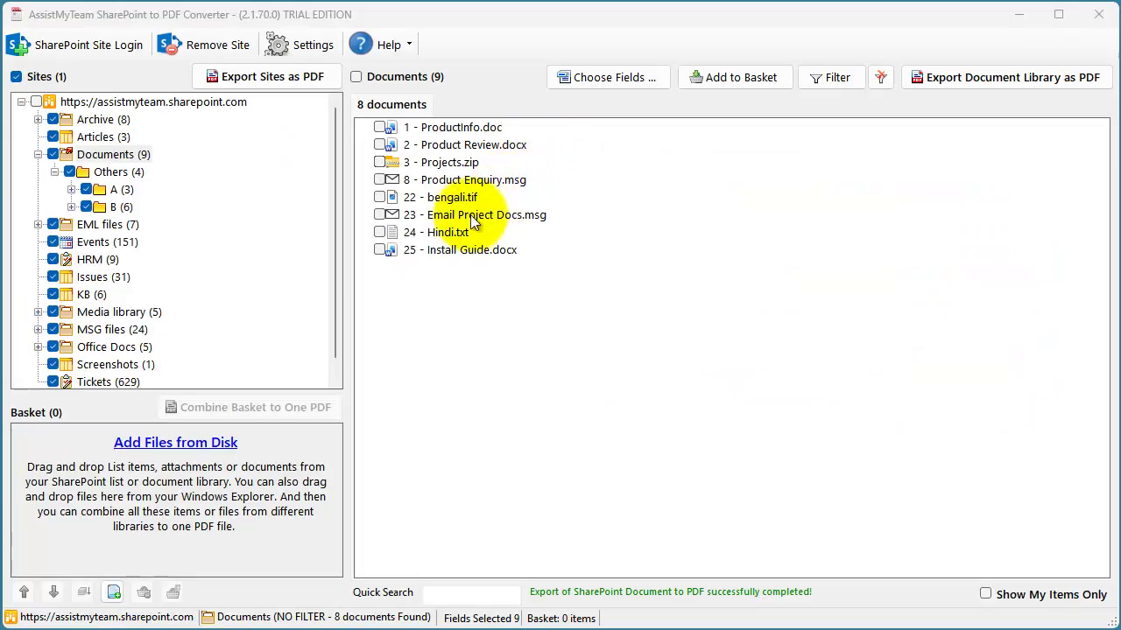
- Start a PDF export of the 23 - Email Project Docs.msg document
left_click(471, 220)
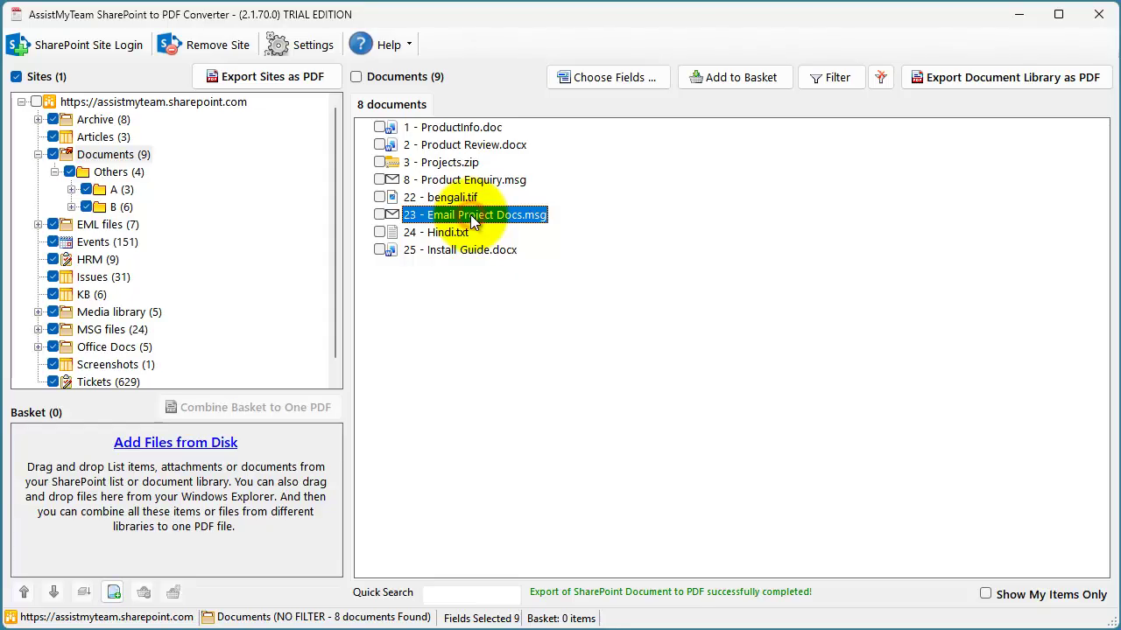
right_click(464, 224)
left_click(510, 228)
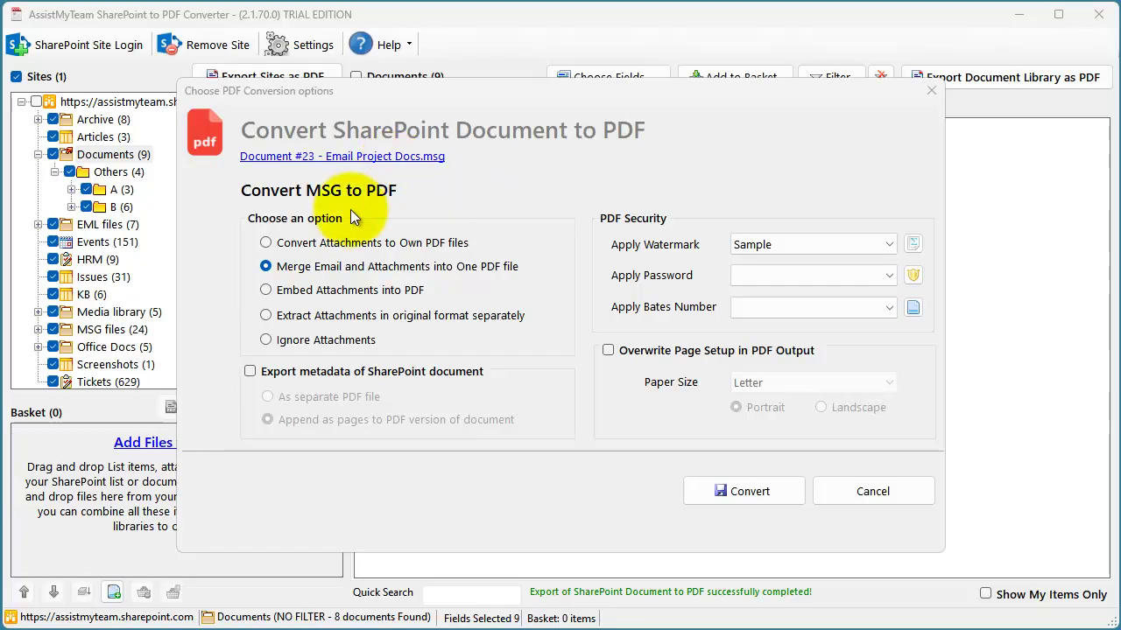
- Extract attachments separately in original format, convert, and save to the SharePoint folder
left_click(265, 243)
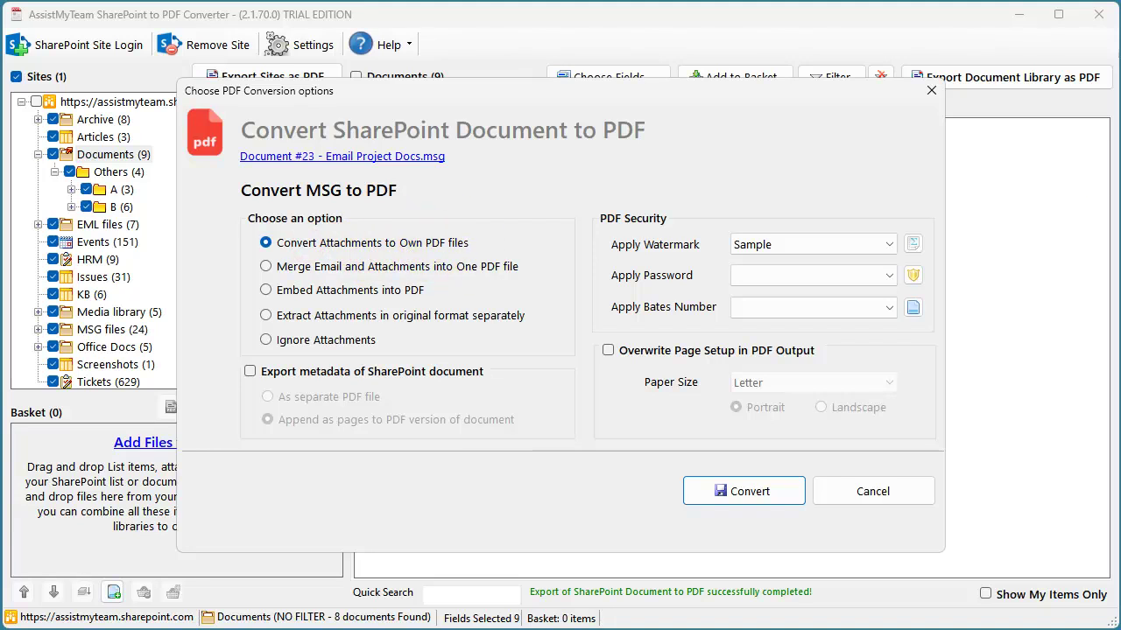
left_click(302, 268)
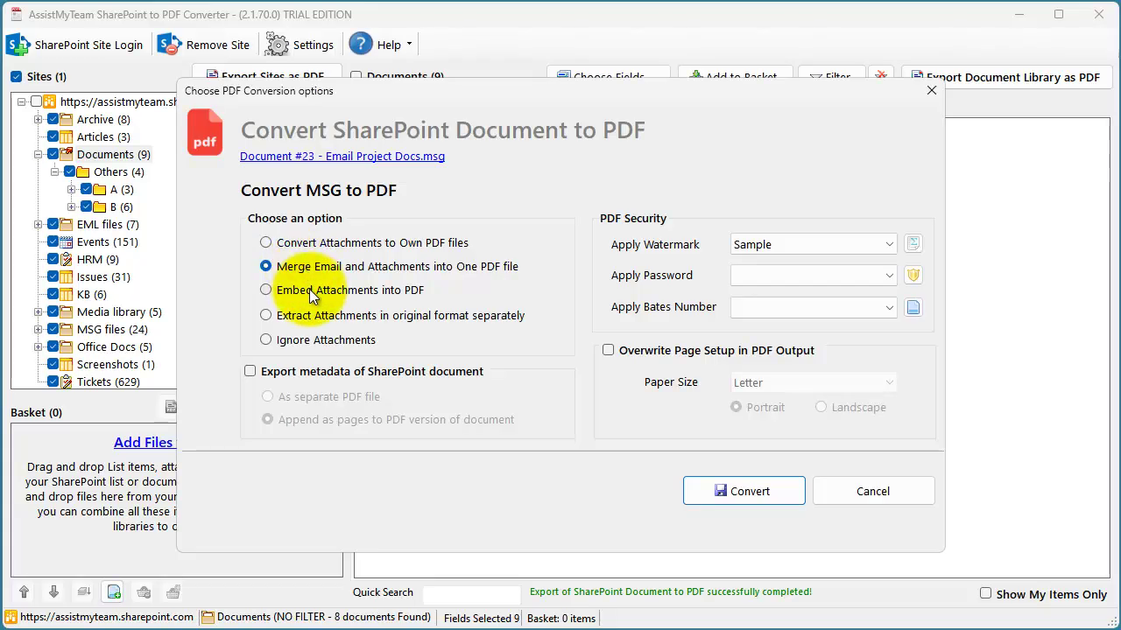
left_click(309, 292)
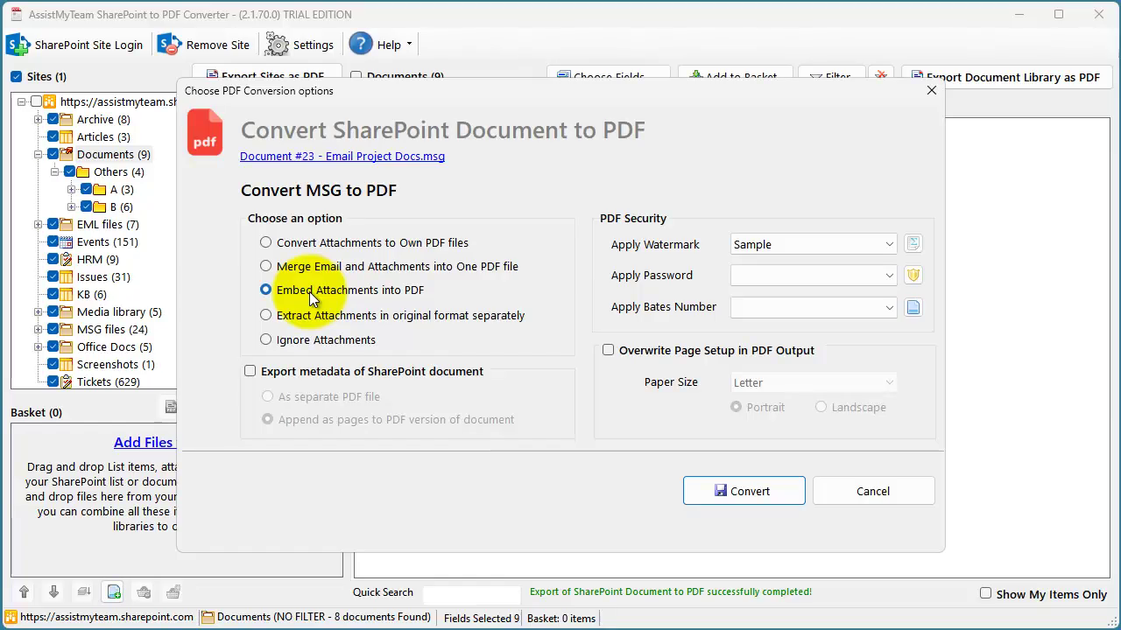
left_click(312, 317)
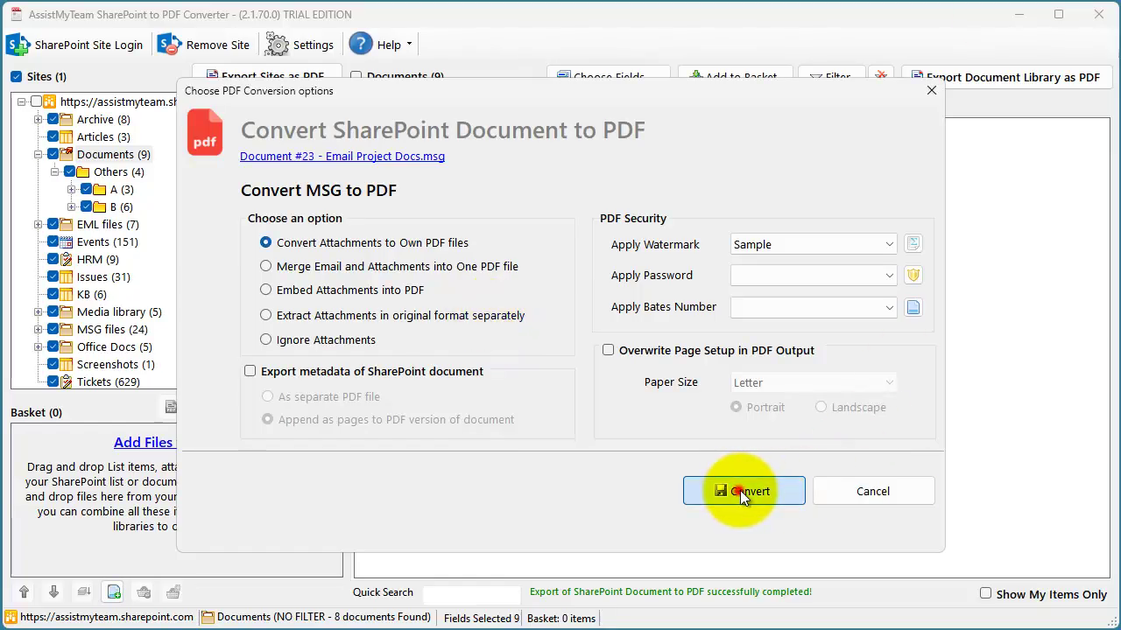
left_click(738, 492)
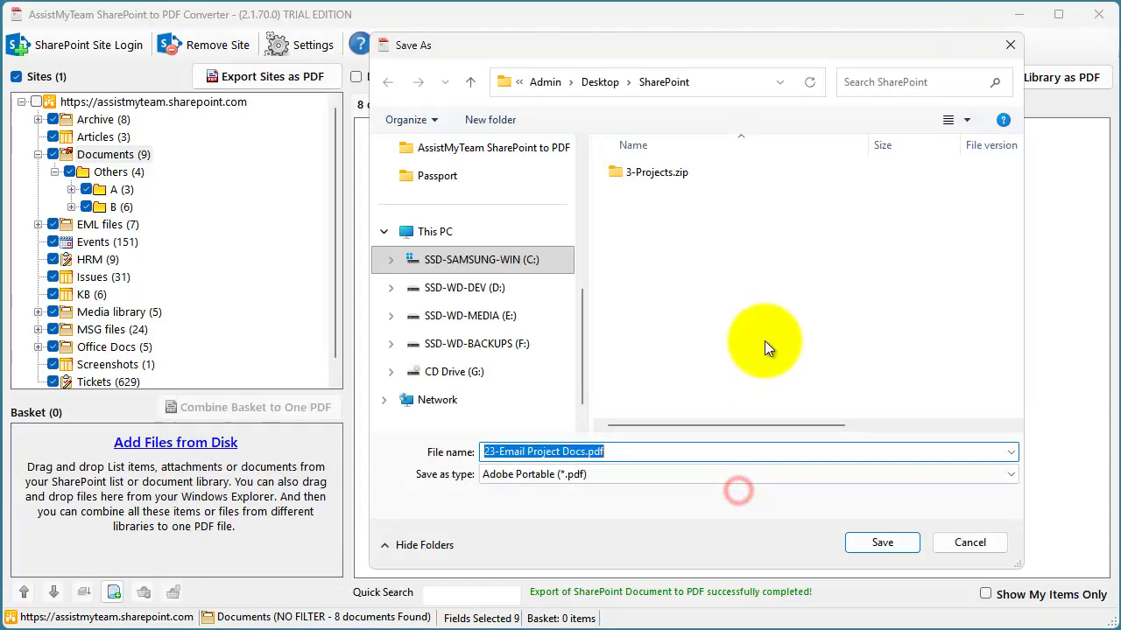
left_click(882, 543)
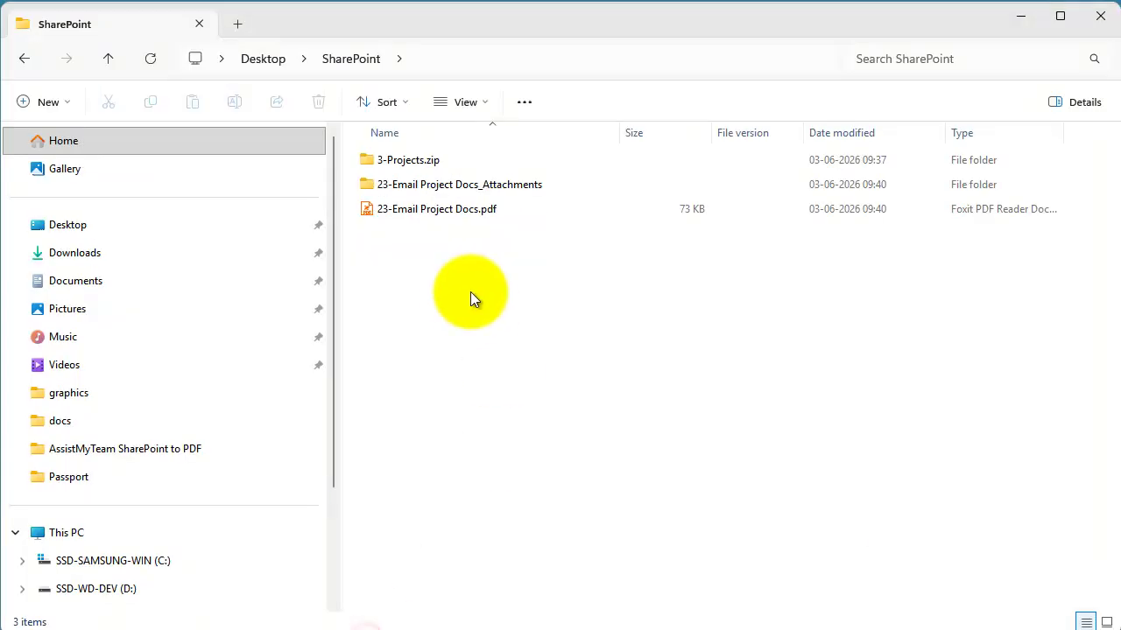
- View 23-Email Project Docs.pdf in Foxit, then open its attachments folder with 1.txt.pdf and SamplePNG.png.pdf
left_click(454, 207)
double_click(454, 207)
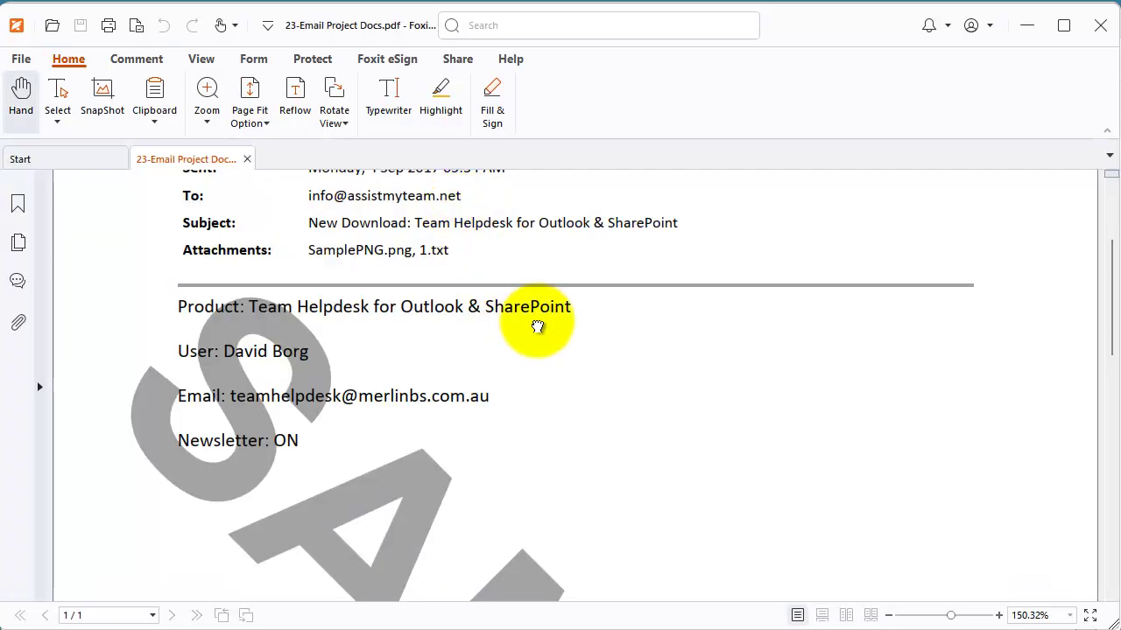
left_click_drag(537, 327, 546, 500)
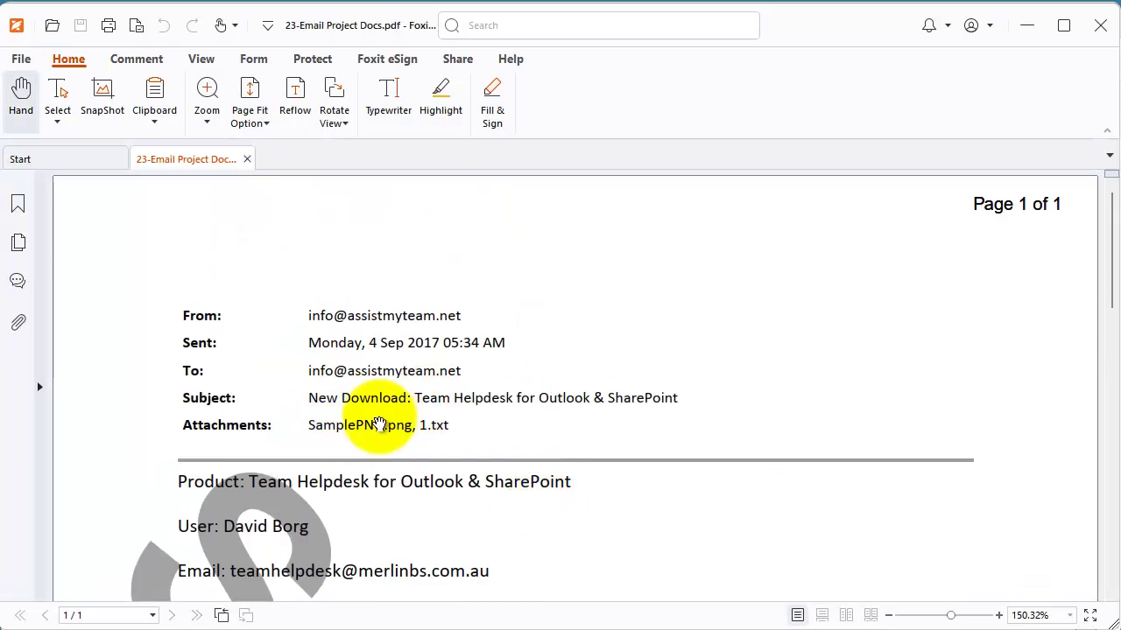
left_click(333, 424)
left_click(431, 428)
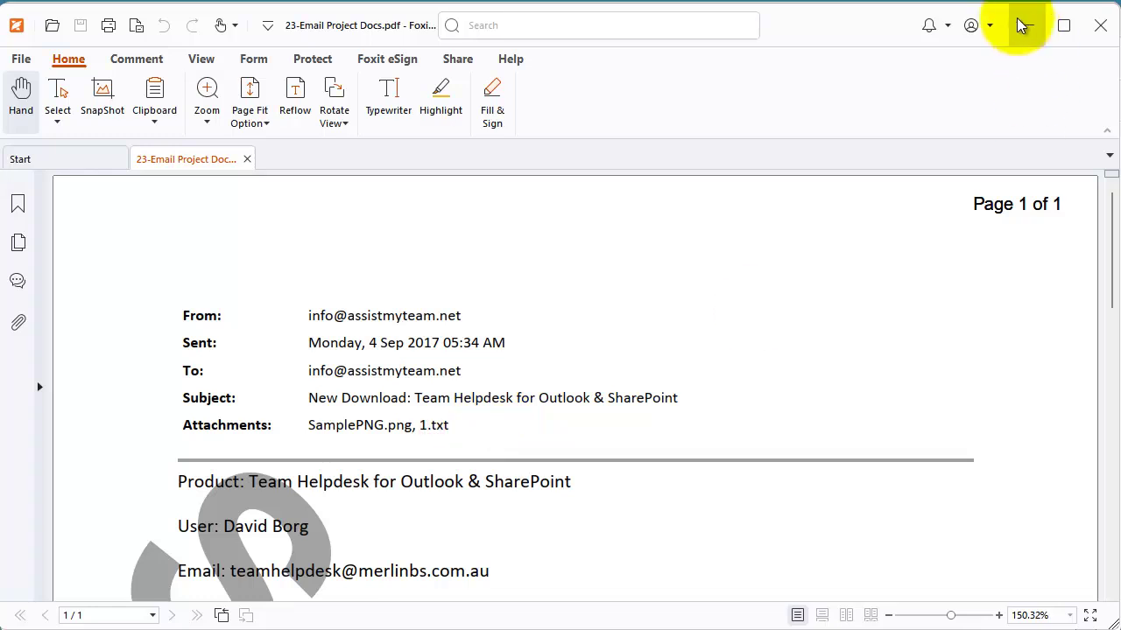
left_click(1025, 25)
double_click(495, 185)
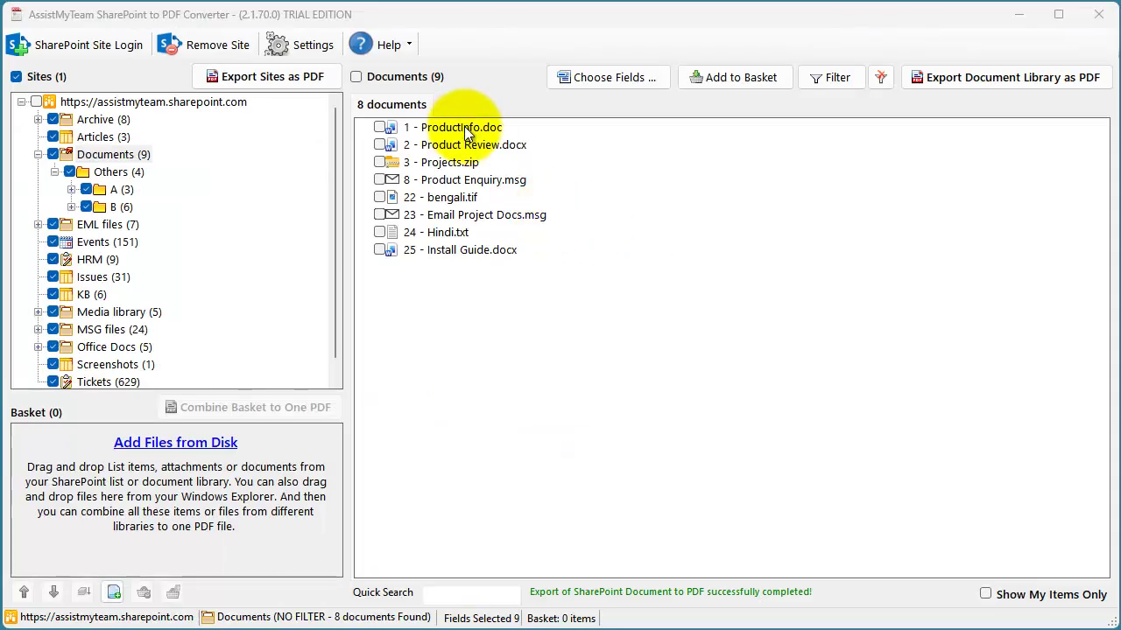
left_click(461, 127)
- Select documents 1, 2, 3 and 8 and start exporting them as PDF
left_click(463, 146, "ctrl")
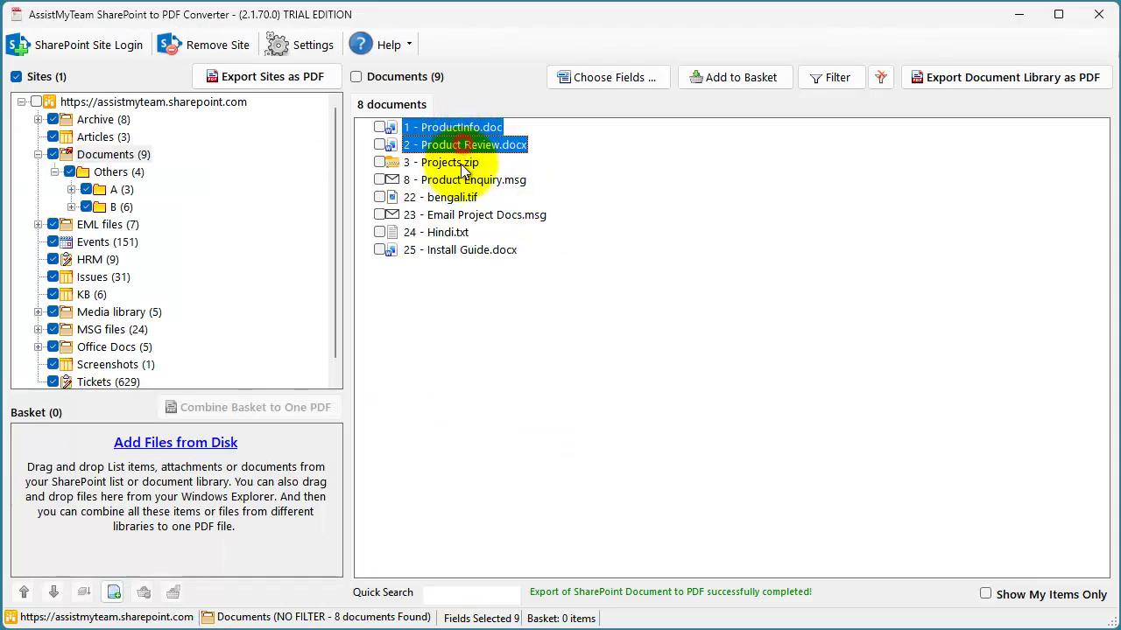
left_click(460, 162, "ctrl")
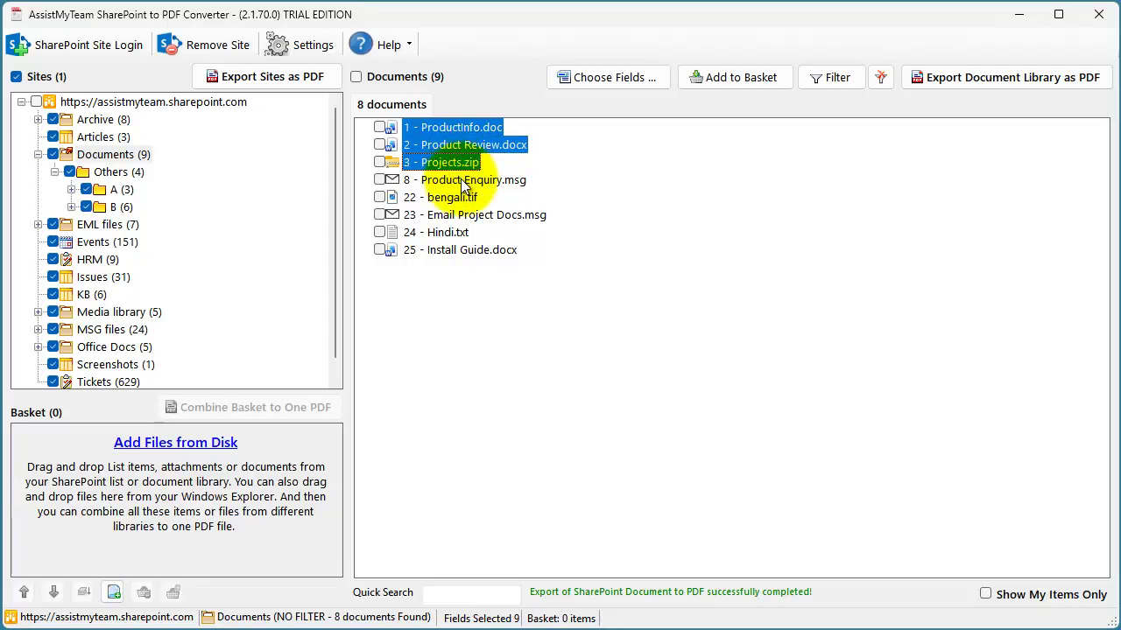
left_click(462, 179, "ctrl")
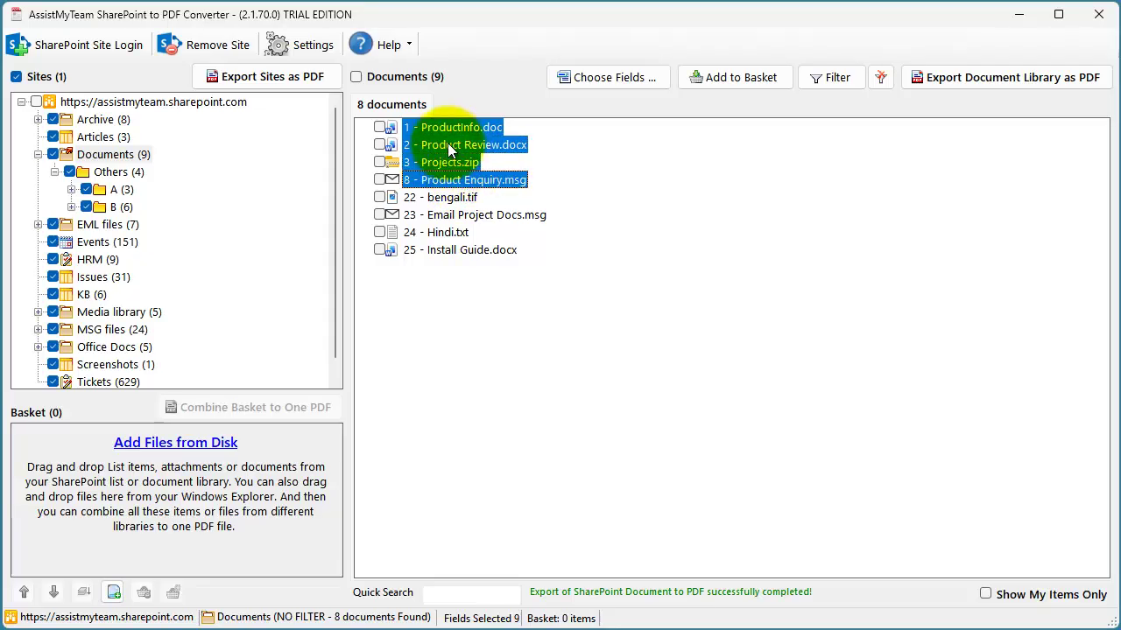
right_click(468, 147)
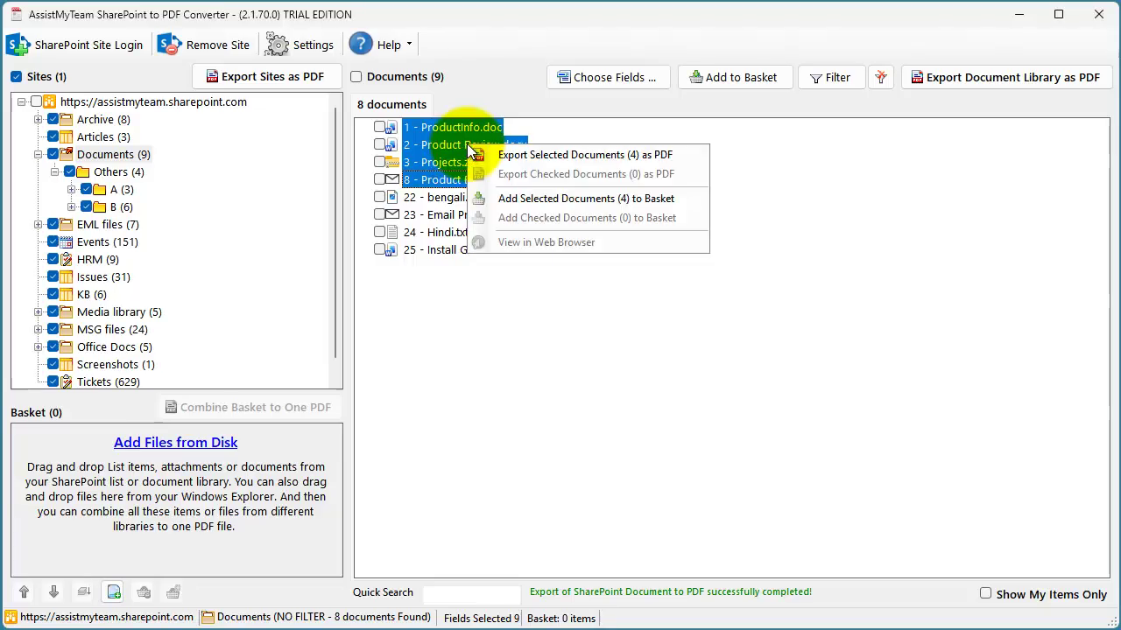
left_click(521, 154)
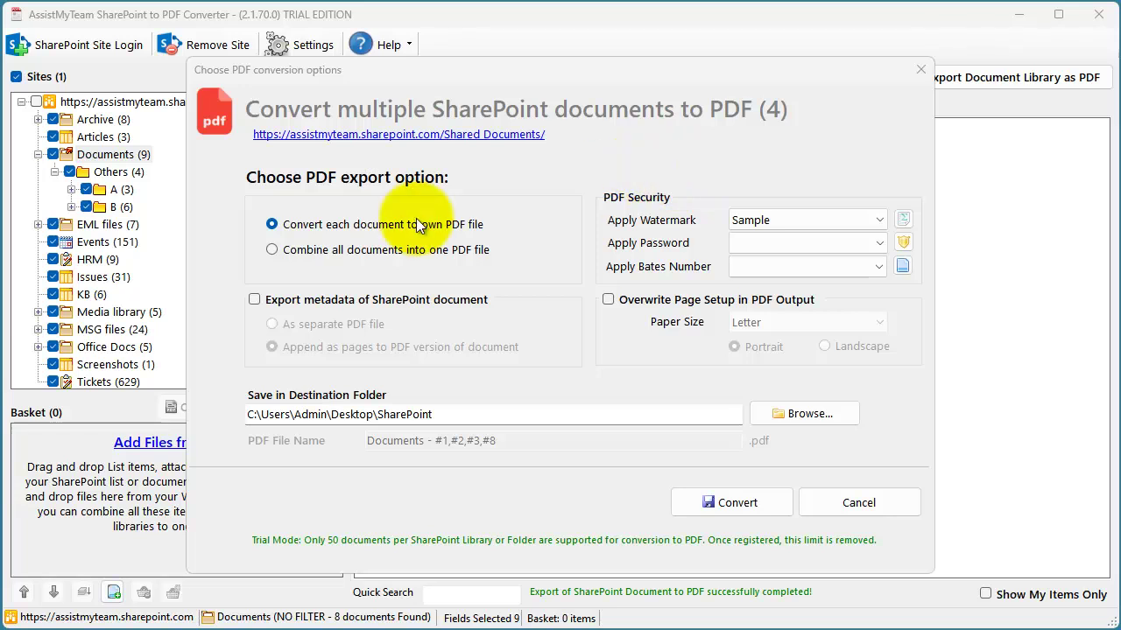
- Combine them into one PDF with metadata appended as pages, and convert
left_click(347, 225)
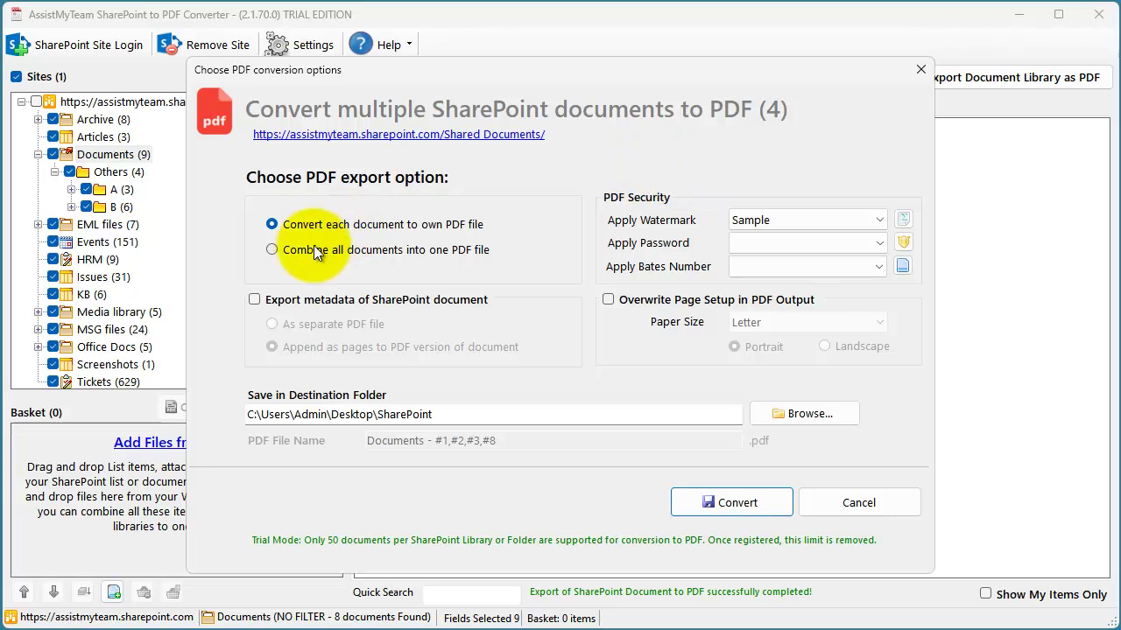
left_click(361, 253)
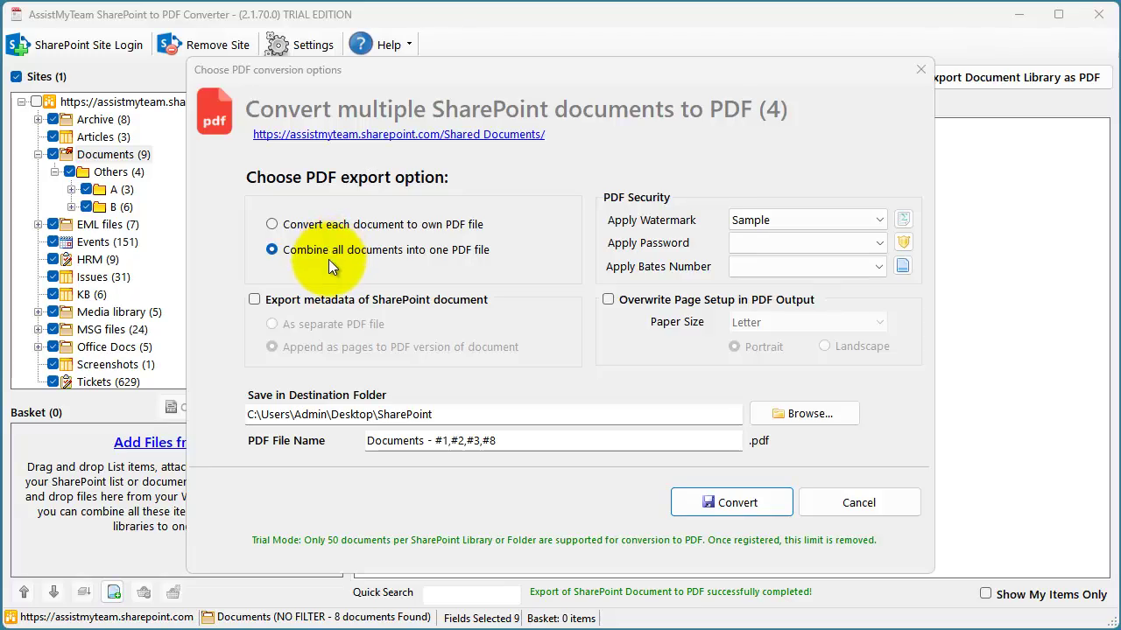
left_click(255, 299)
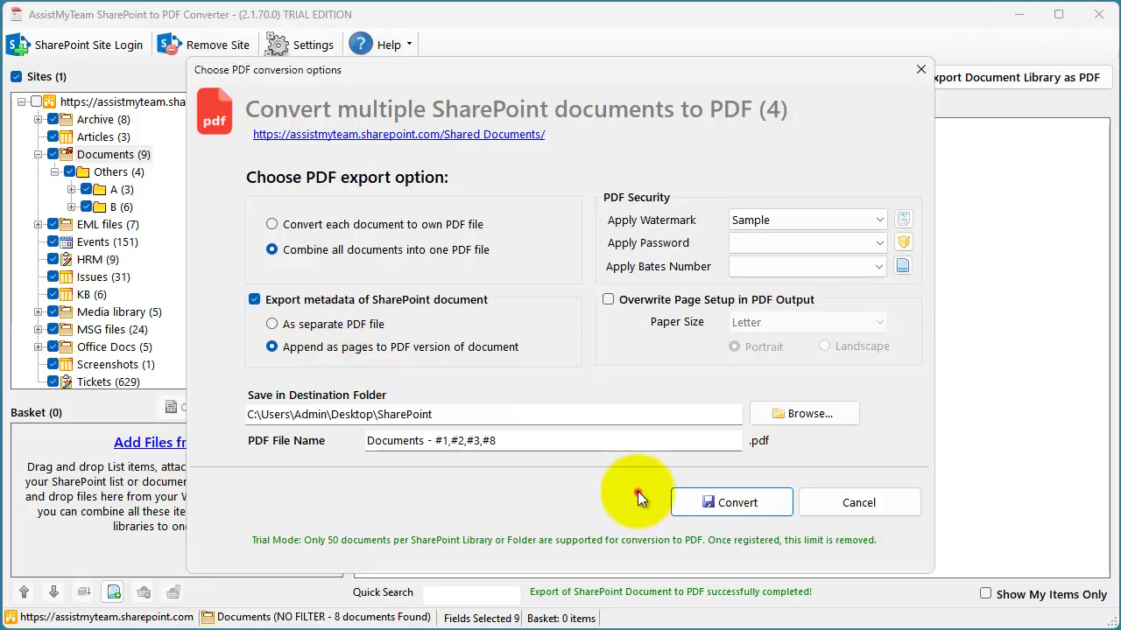
left_click(731, 507)
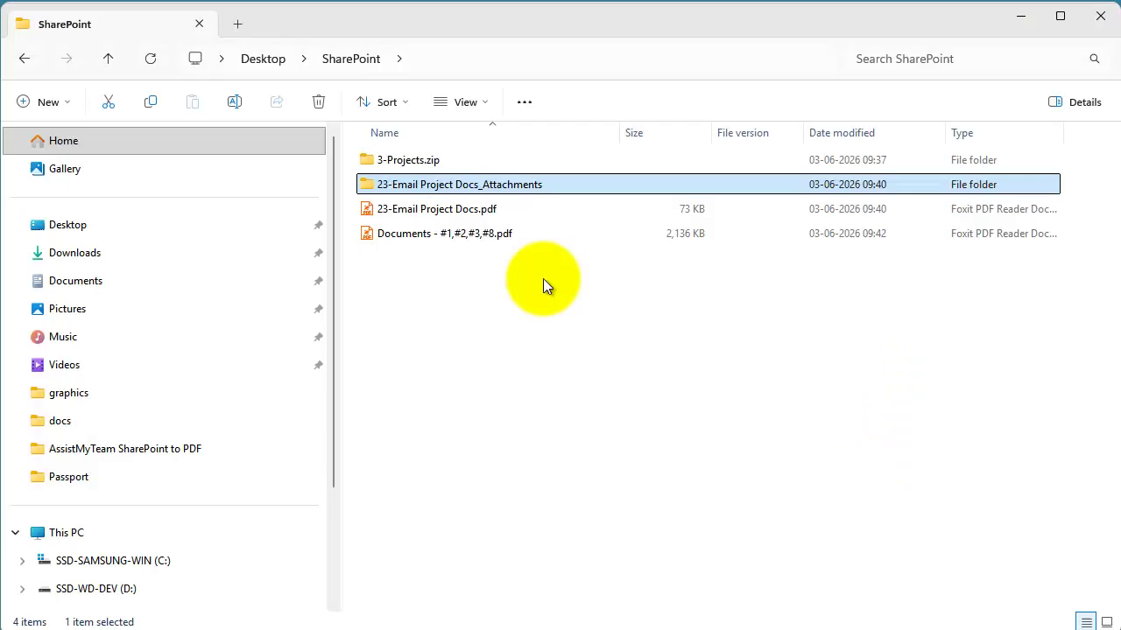
- Open the combined Documents - #1,#2,#3,#8.pdf from the output folder in Foxit PDF Reader
left_click(586, 364)
left_click(516, 232)
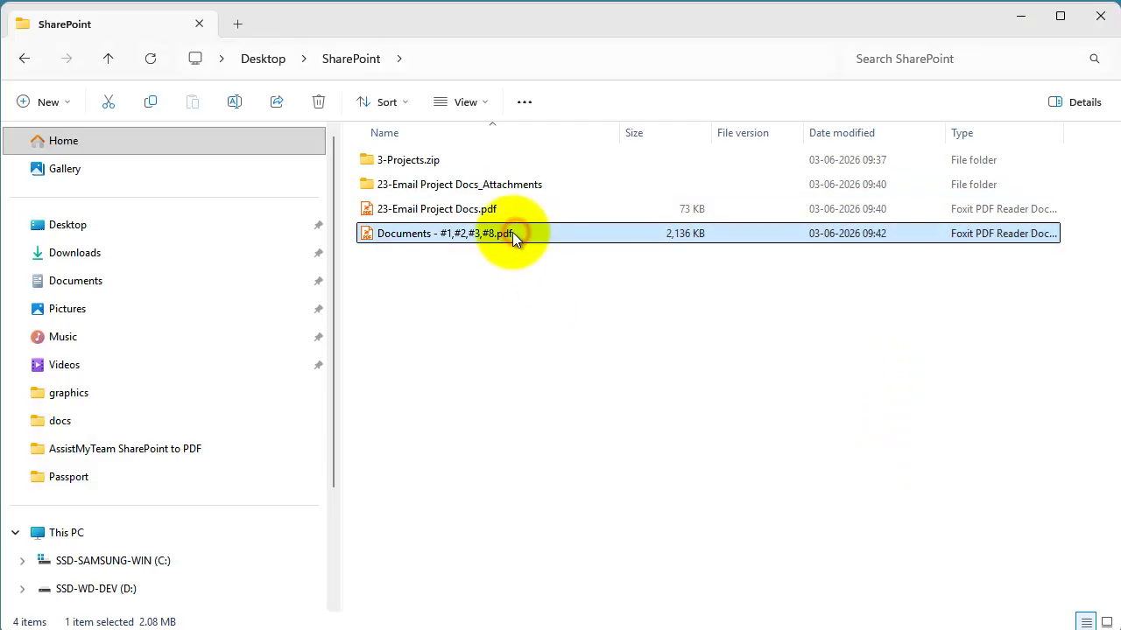
double_click(512, 233)
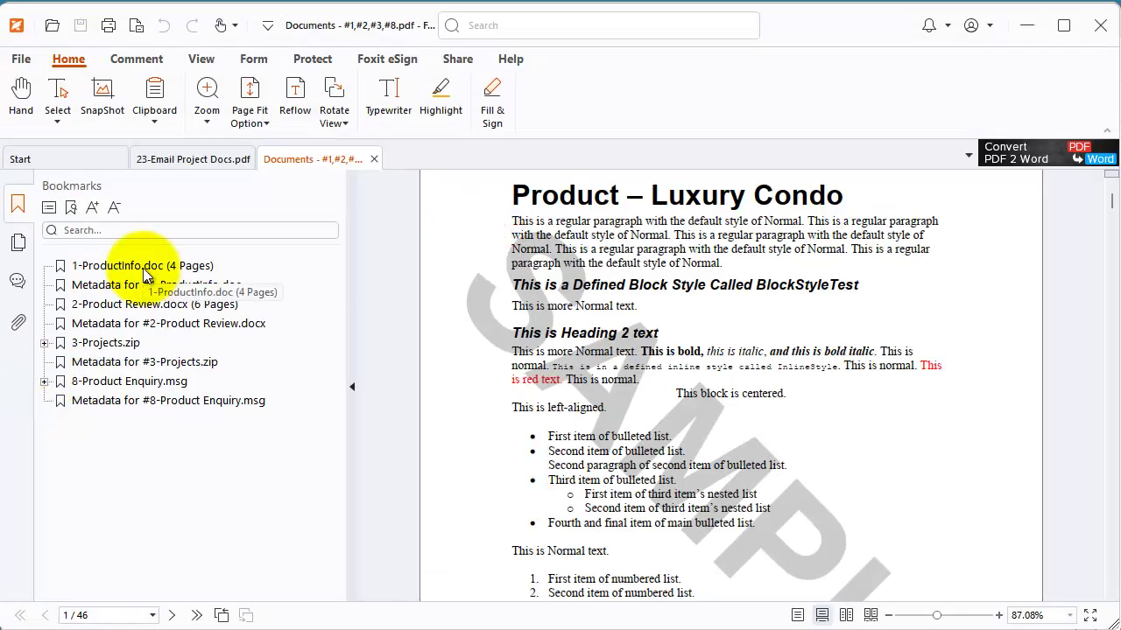
- Visit the 1-ProductInfo.doc, 2-Product Review.docx, 3-Projects.zip and 8-Product Enquiry.msg bookmarks, expanding 3-Projects.zip
left_click(144, 266)
left_click(147, 304)
left_click(105, 343)
left_click(112, 381)
left_click(43, 342)
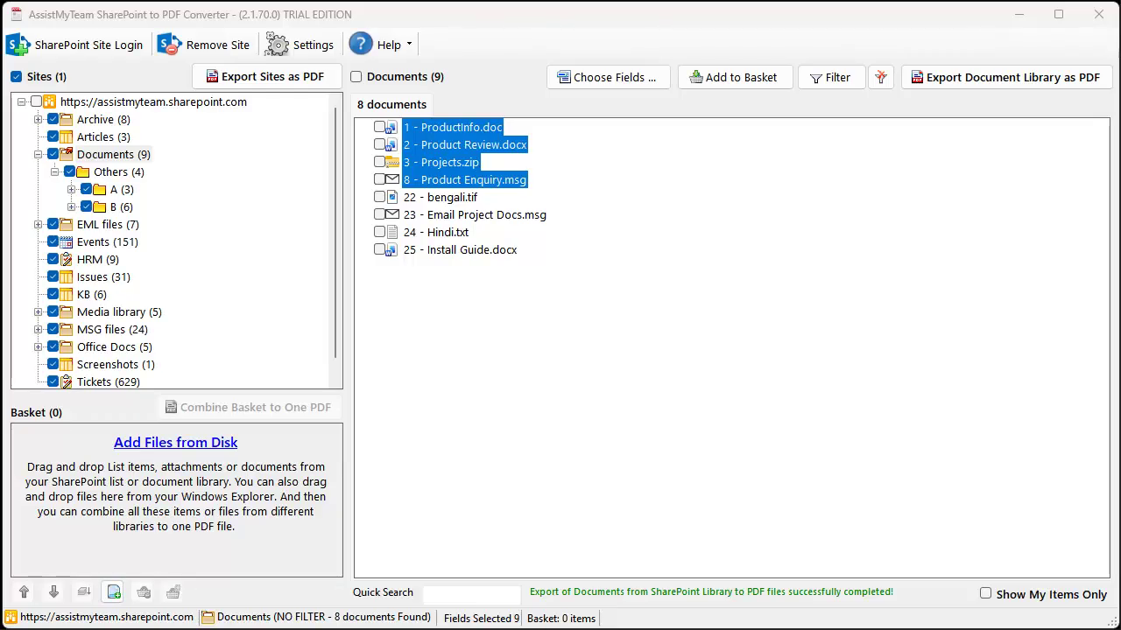
- Select the Issues list and set its bulk export to convert each list item to its own PDF
left_click(93, 278)
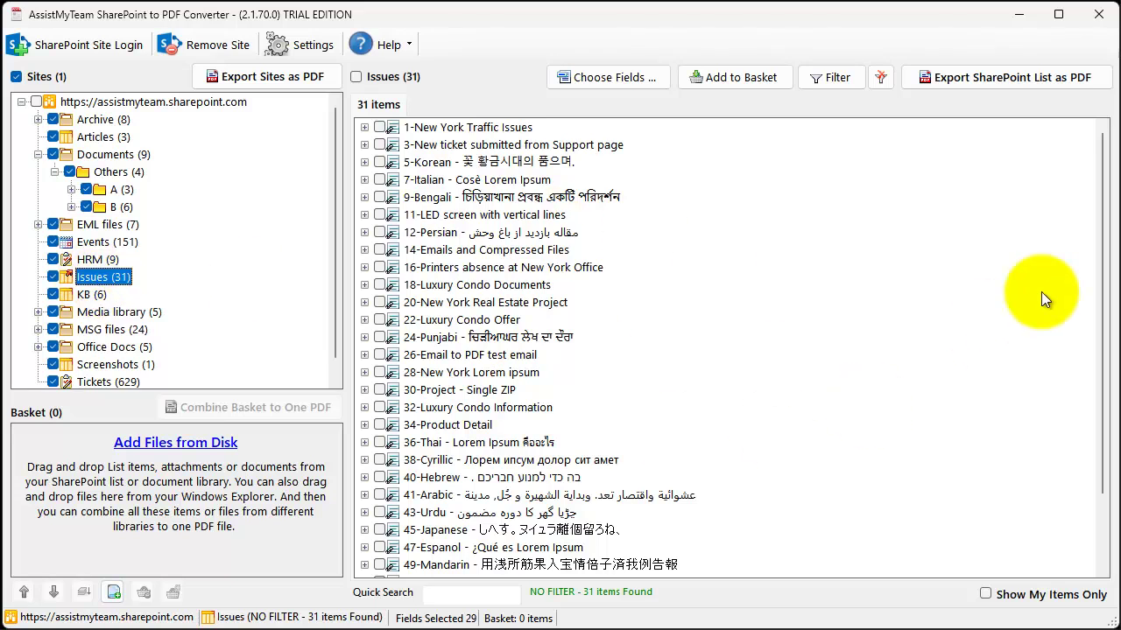
left_click_drag(1108, 293, 1100, 155)
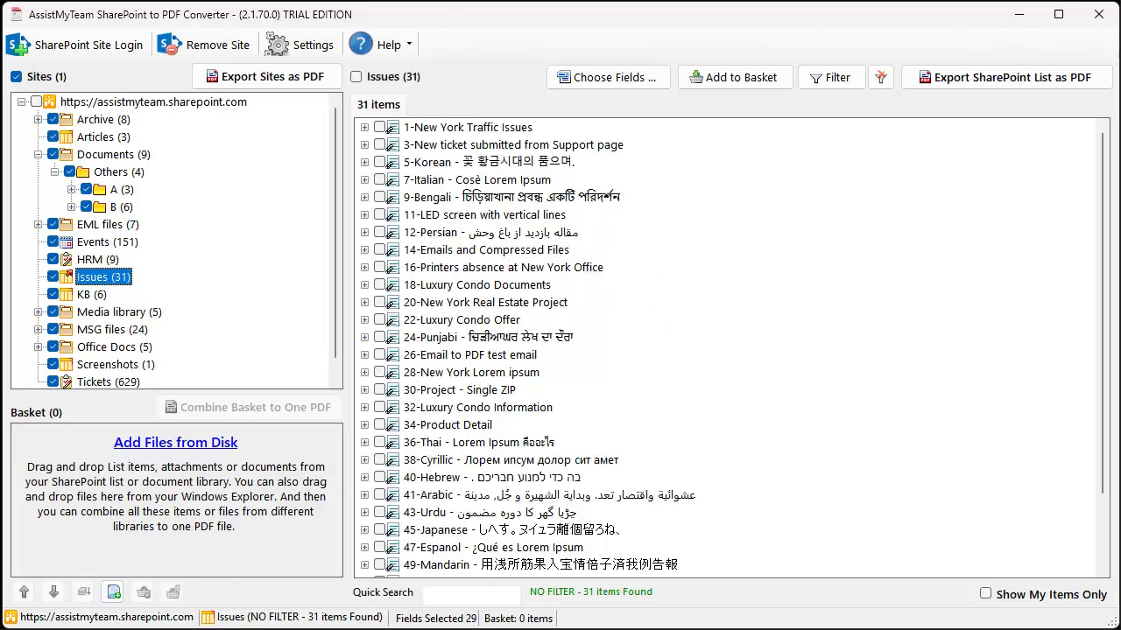
left_click(1002, 82)
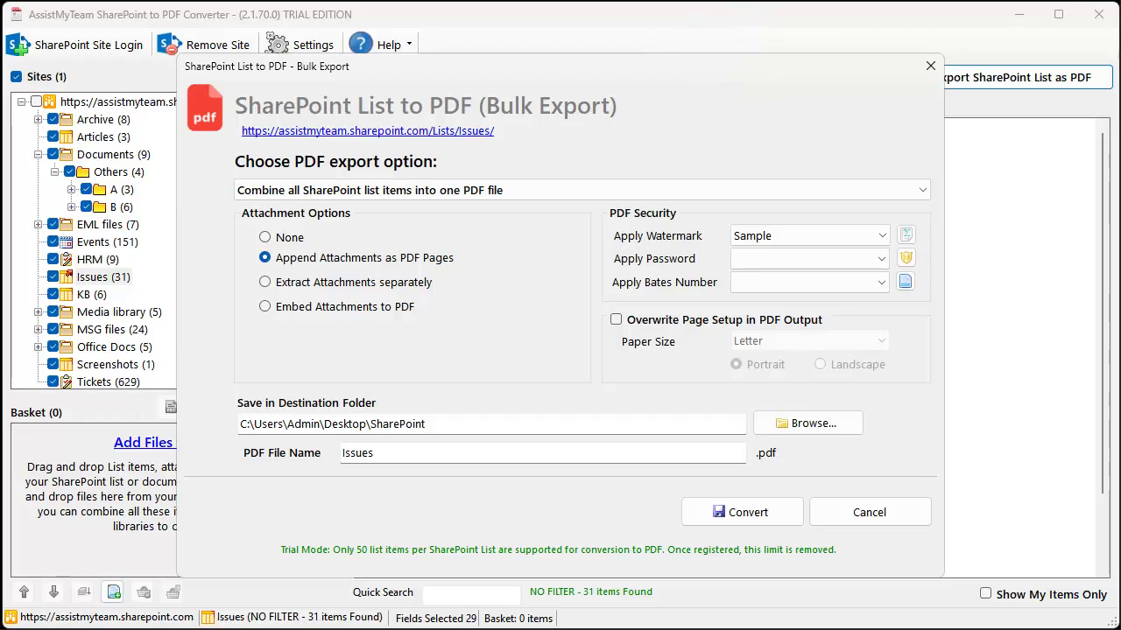
left_click(521, 186)
left_click(505, 208)
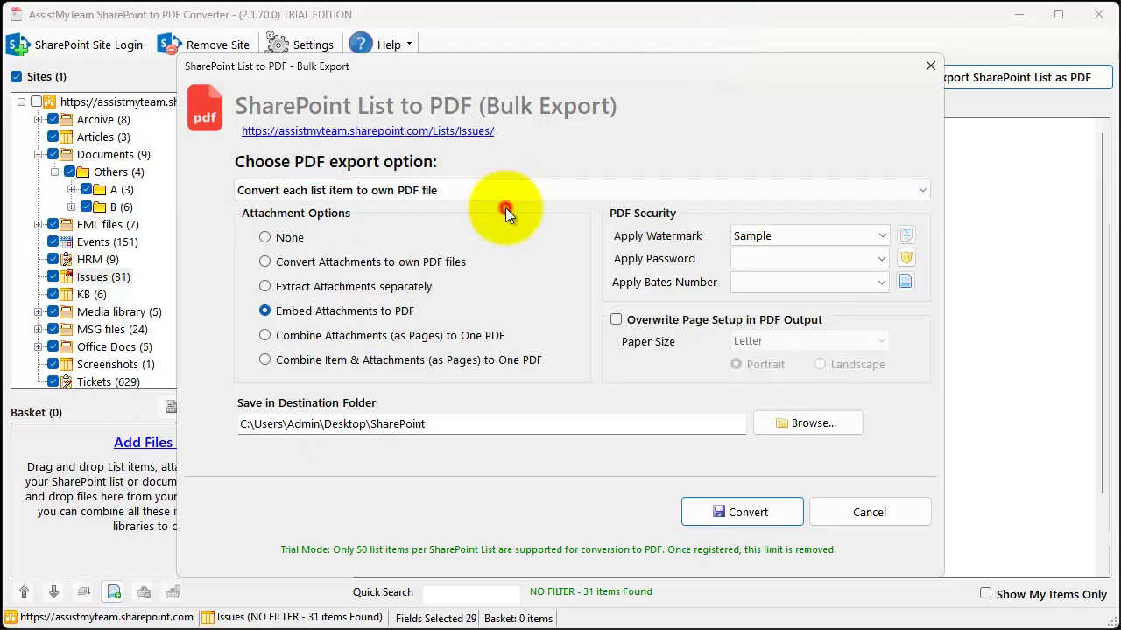
left_click(494, 188)
left_click(487, 207)
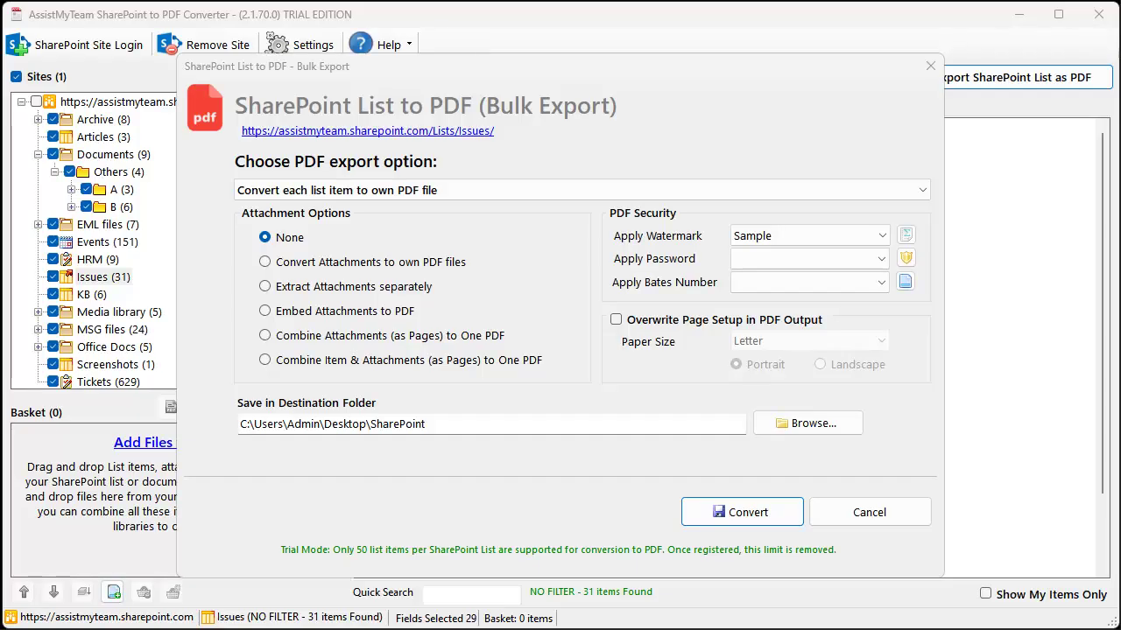
- Choose Combine Item & Attachments as the attachment option and start the Issues export
left_click(323, 262)
left_click(406, 290)
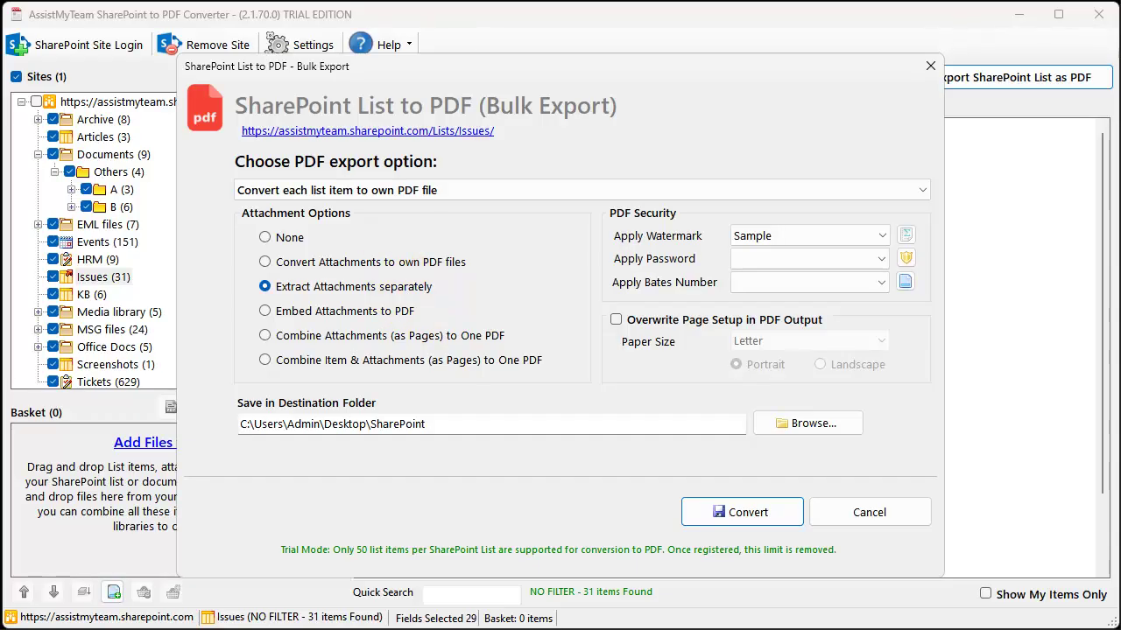
left_click(282, 310)
left_click(265, 337)
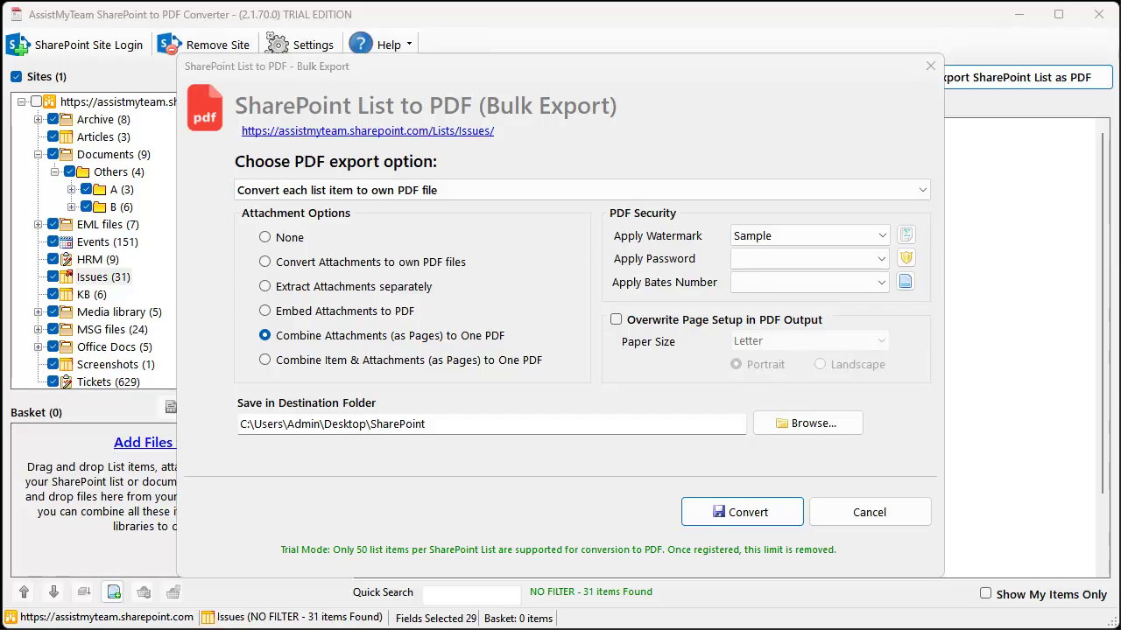
left_click(266, 359)
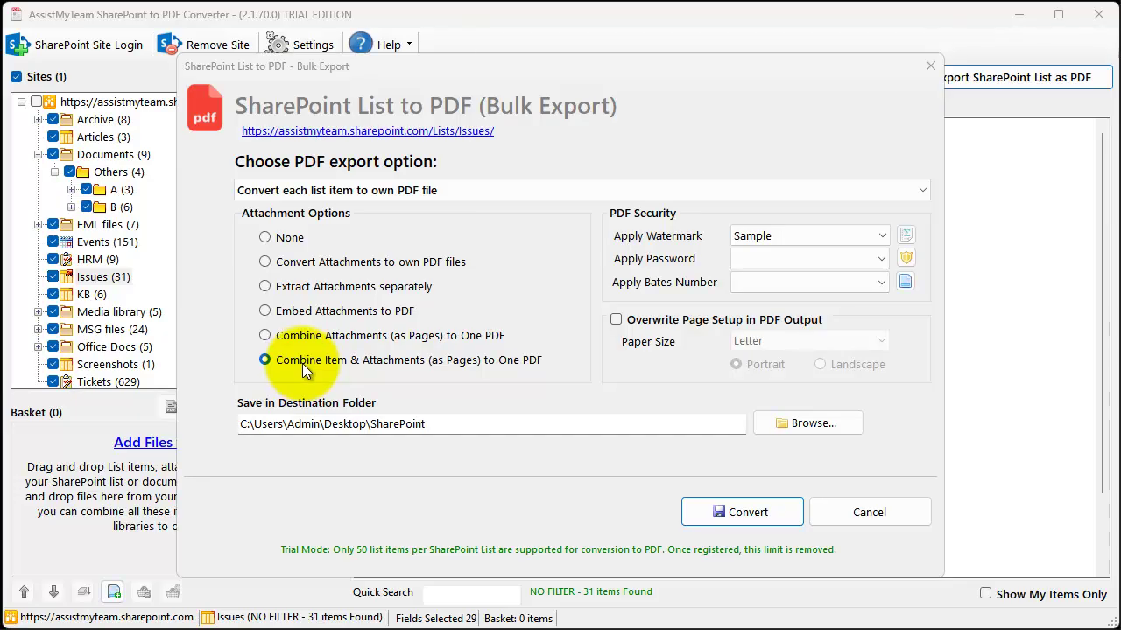
left_click(731, 511)
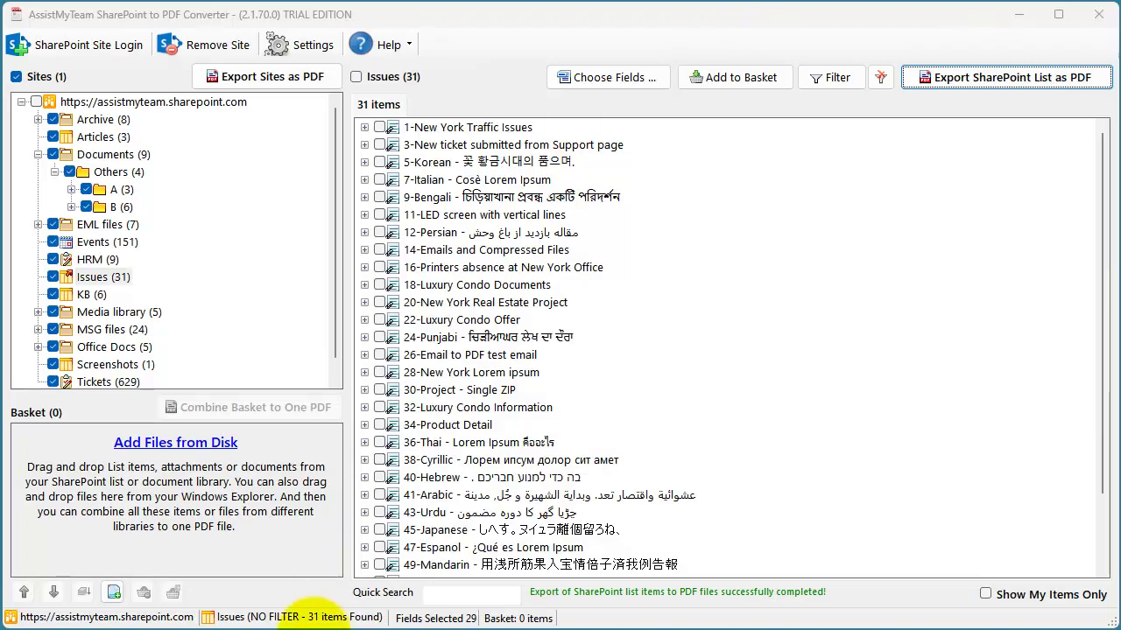
- Open 1-New York Traffic Issues.pdf from the output folder and inspect its attachment bookmarks
mouse_move(294, 623)
left_click(325, 611)
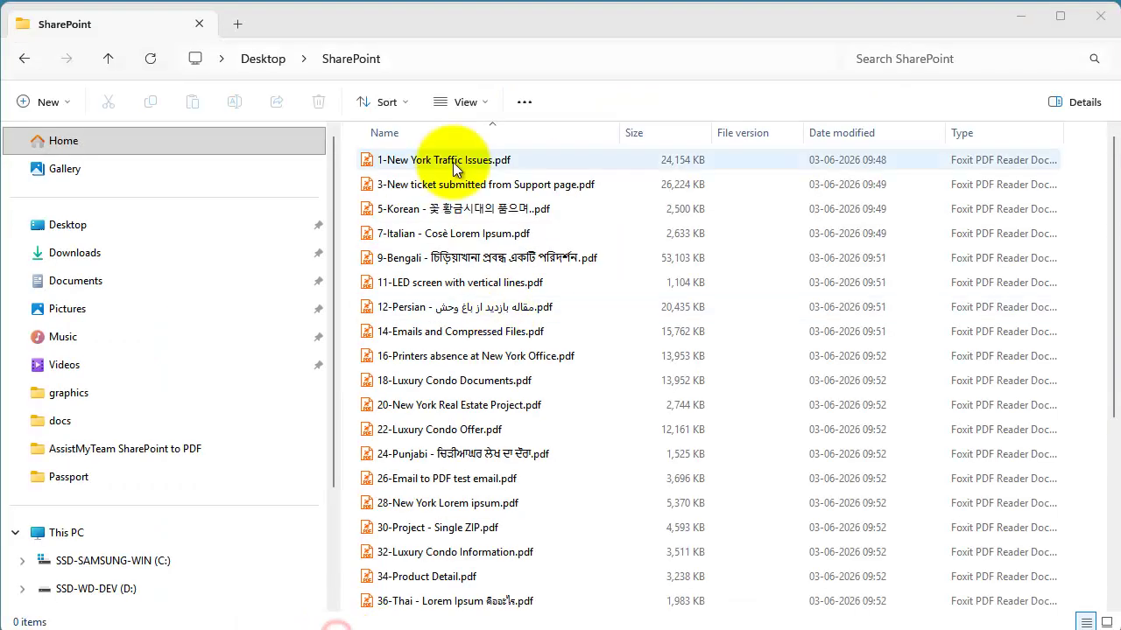
left_click(453, 161)
double_click(467, 160)
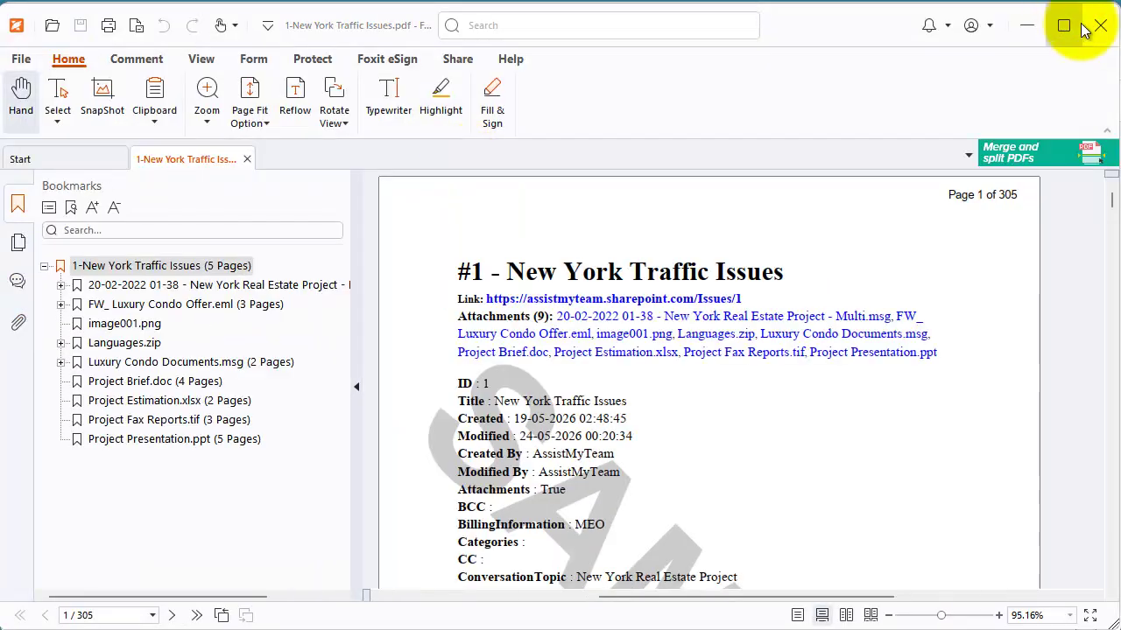
left_click_drag(645, 420, 645, 376)
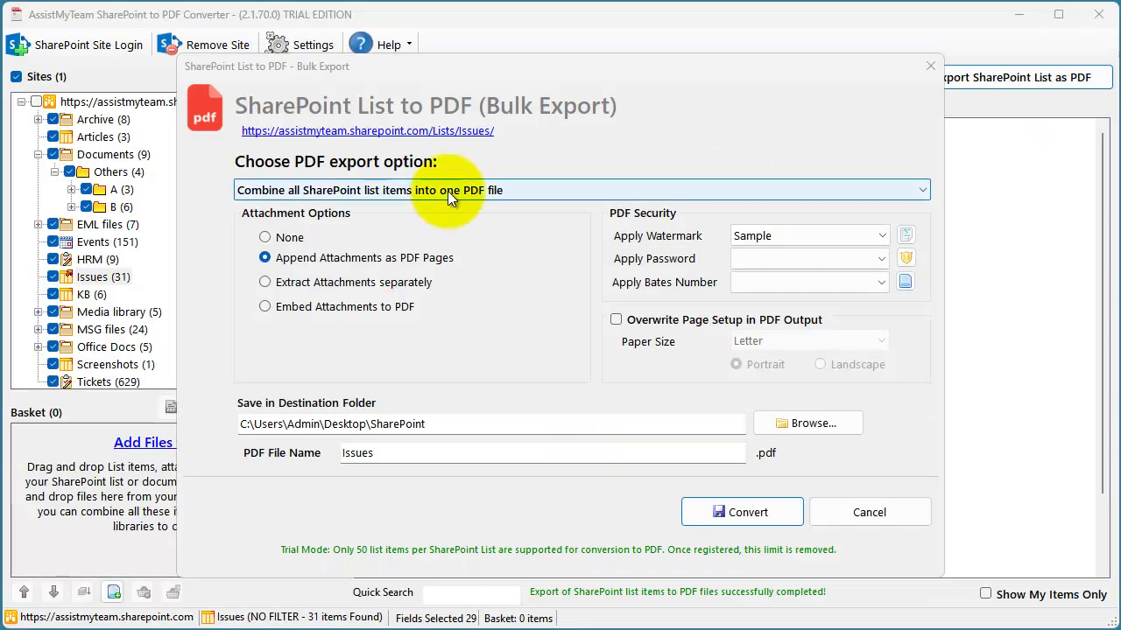
- Keep combining all Issues list items into one PDF named Issues
left_click(448, 190)
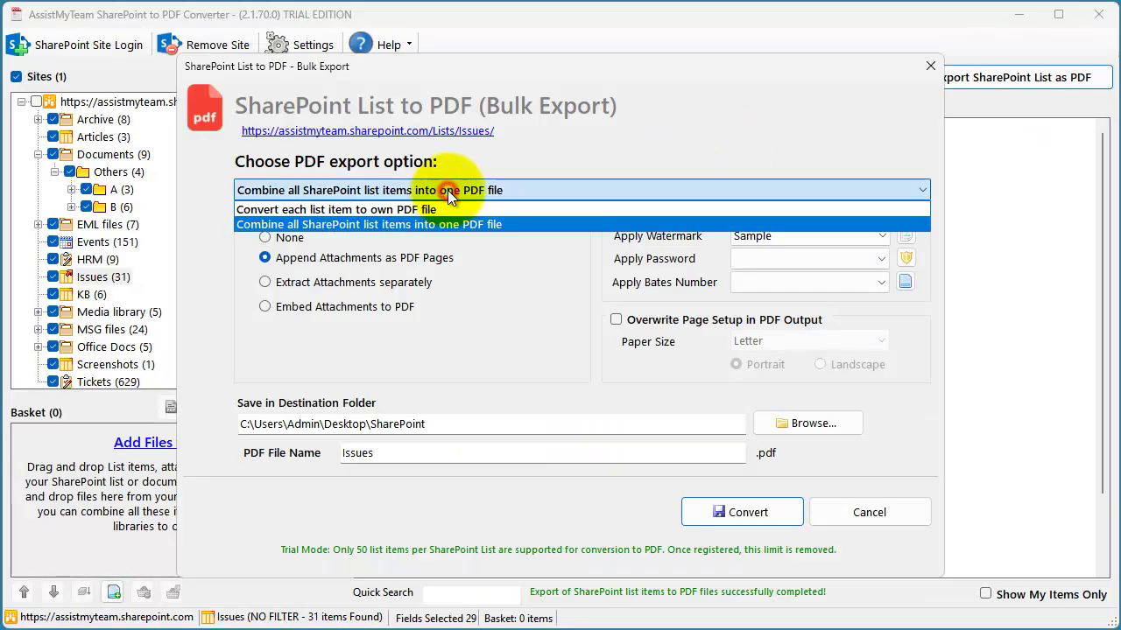
left_click(446, 224)
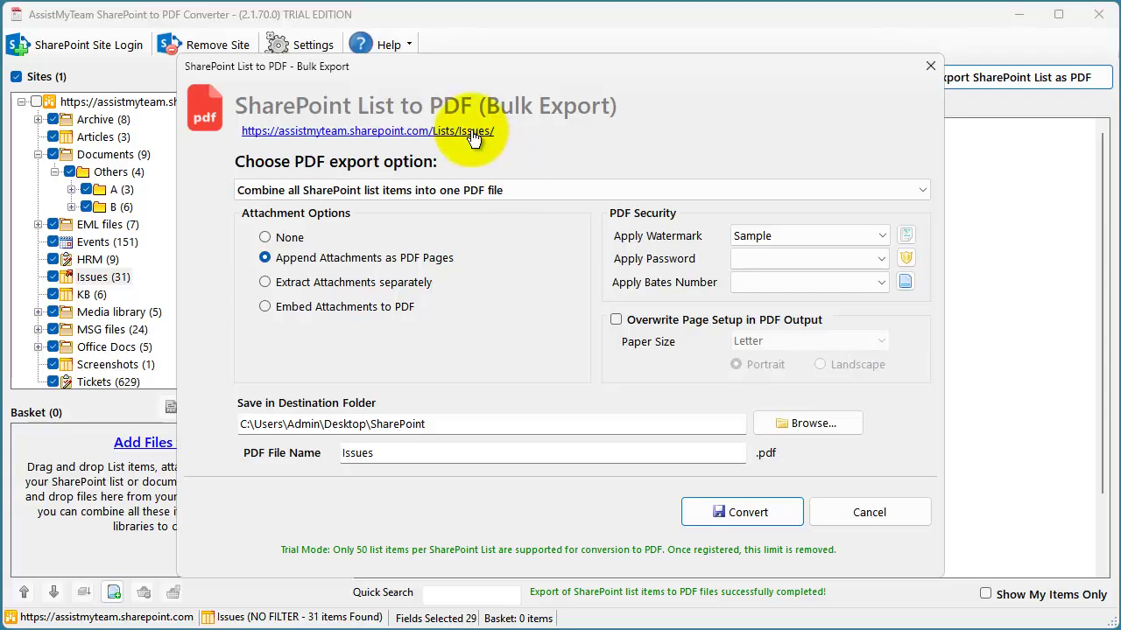
left_click_drag(448, 448, 309, 444)
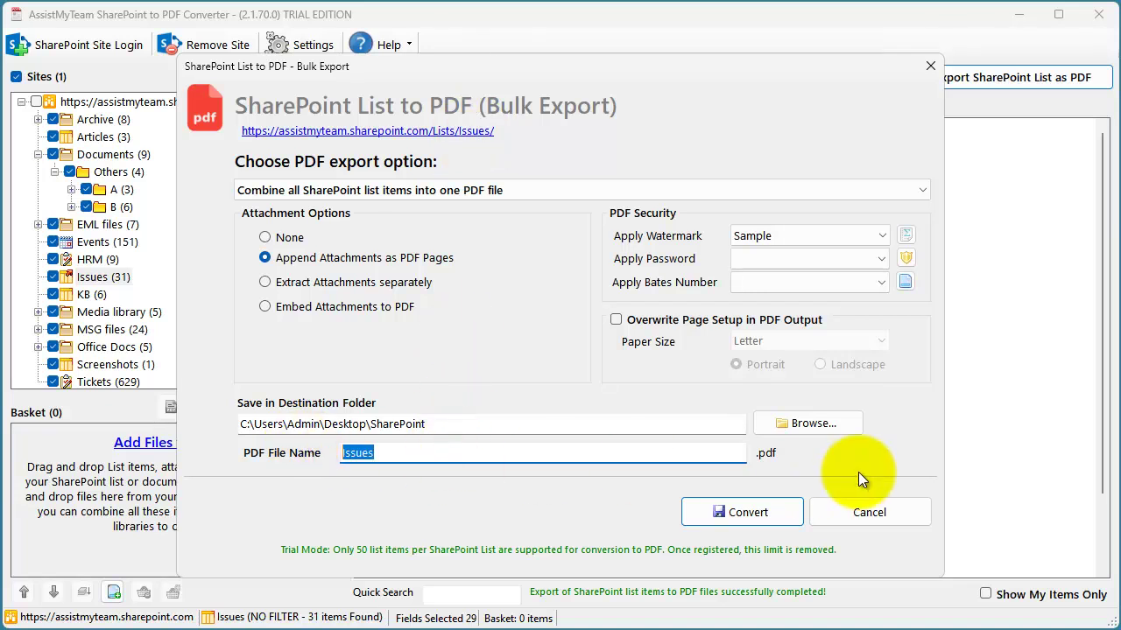
left_click(787, 453)
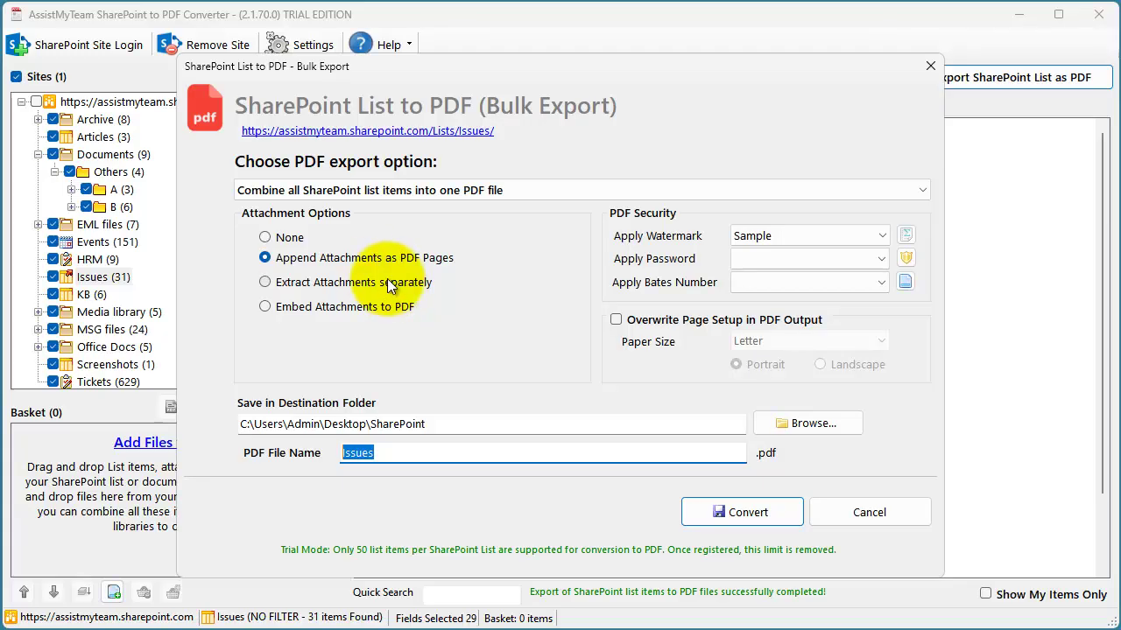
- Set attachments to Append Attachments as PDF Pages and start the conversion
left_click(374, 259)
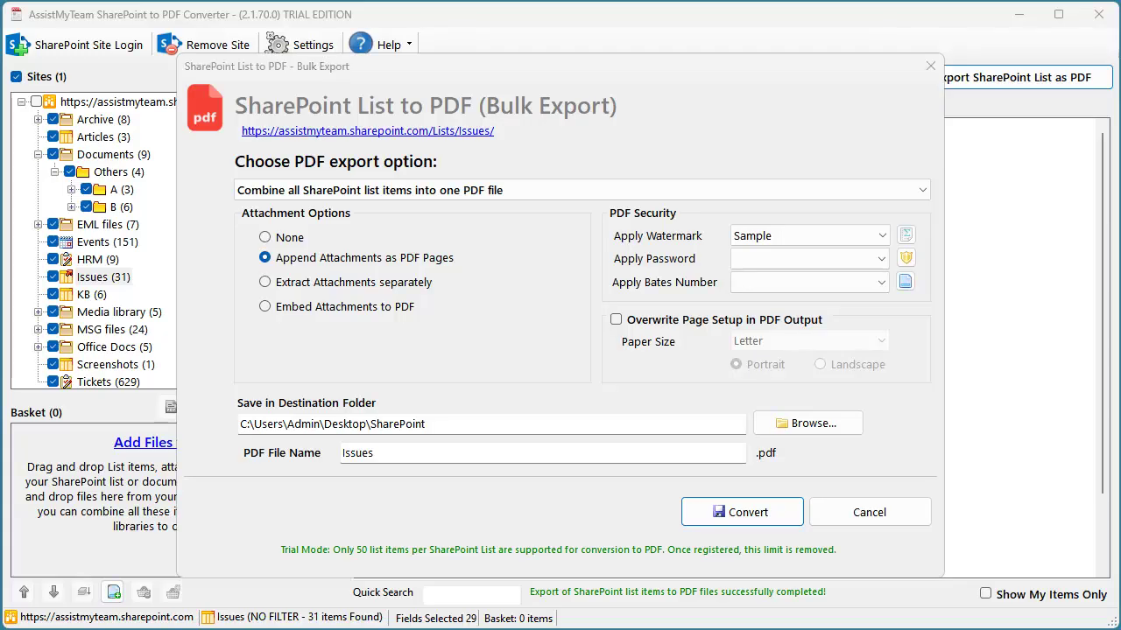
left_click(338, 284)
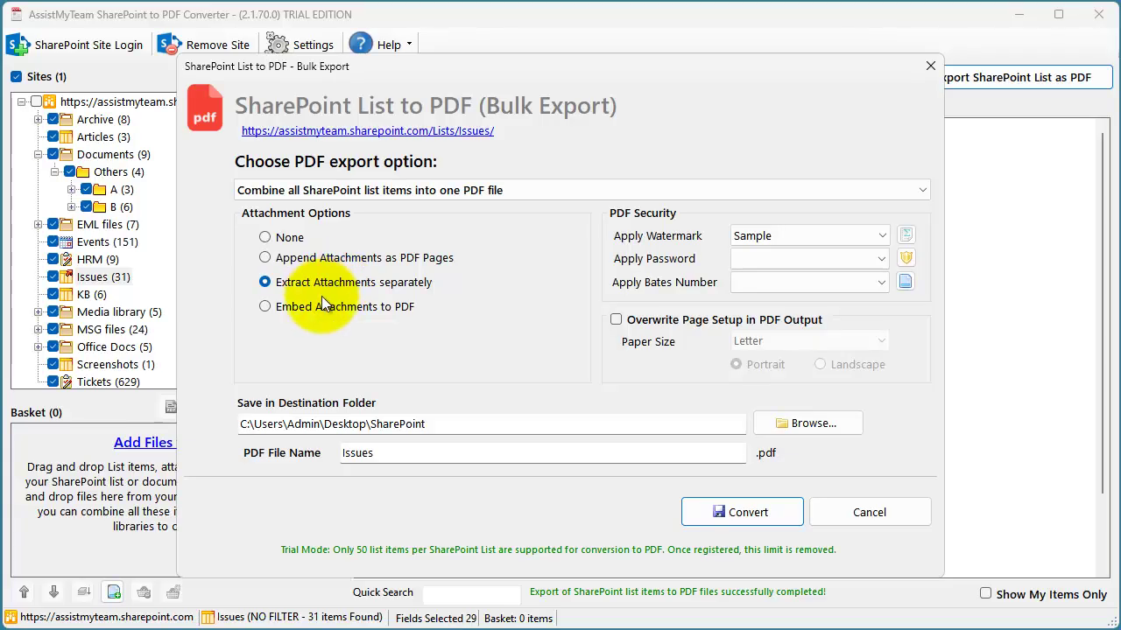
left_click(325, 310)
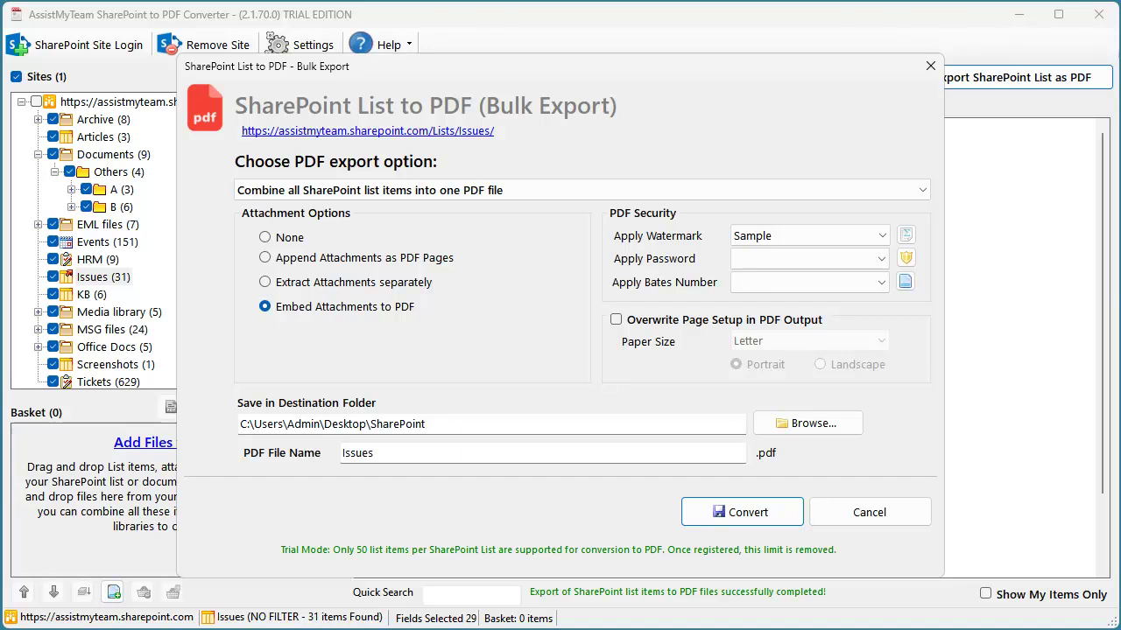
left_click(347, 260)
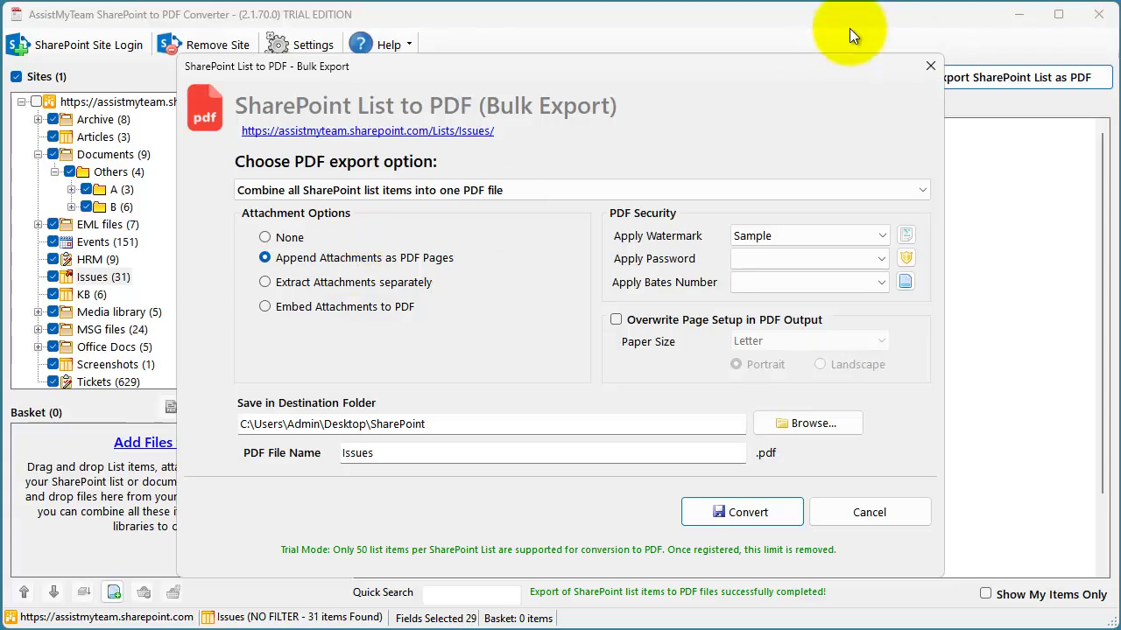
left_click(745, 511)
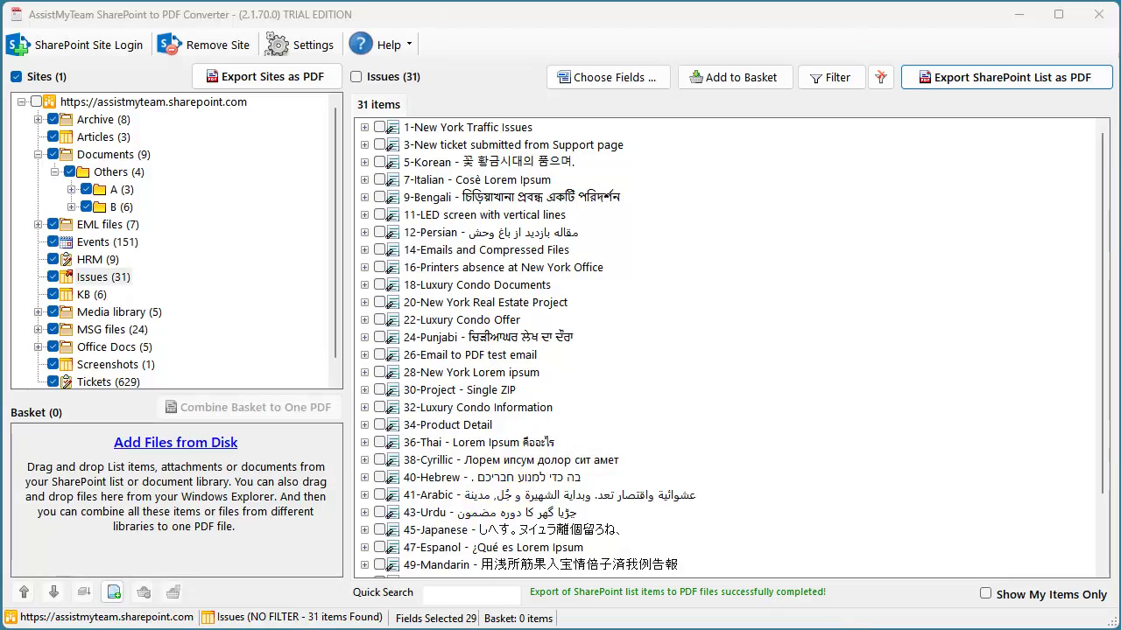
- Open Issues.pdf from the SharePoint output folder in Foxit PDF Reader
mouse_move(271, 629)
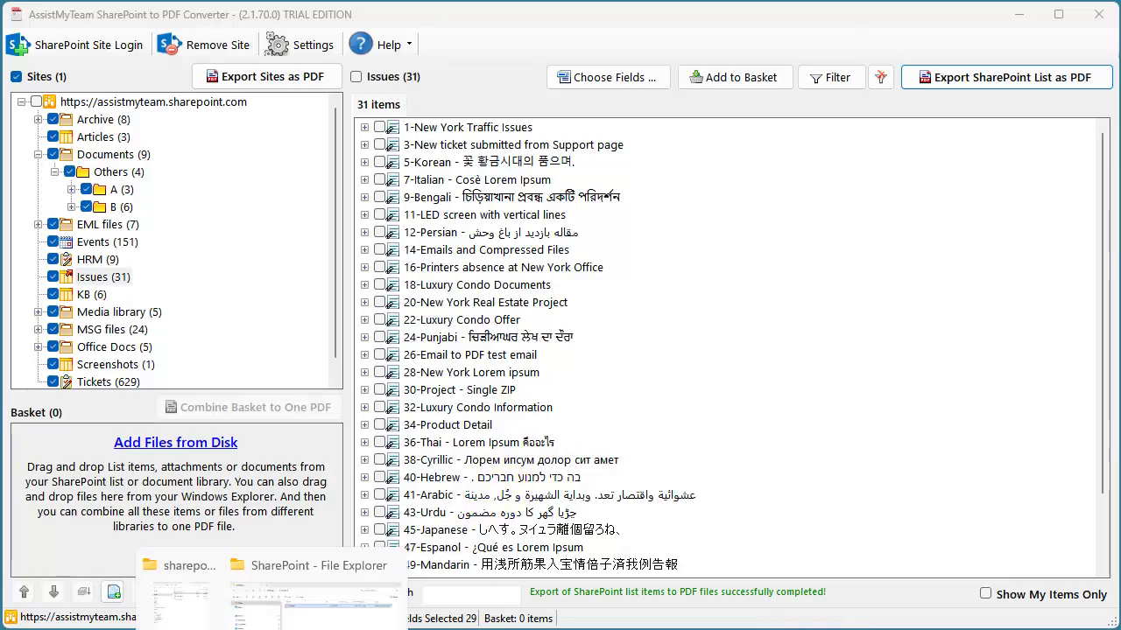
left_click(315, 595)
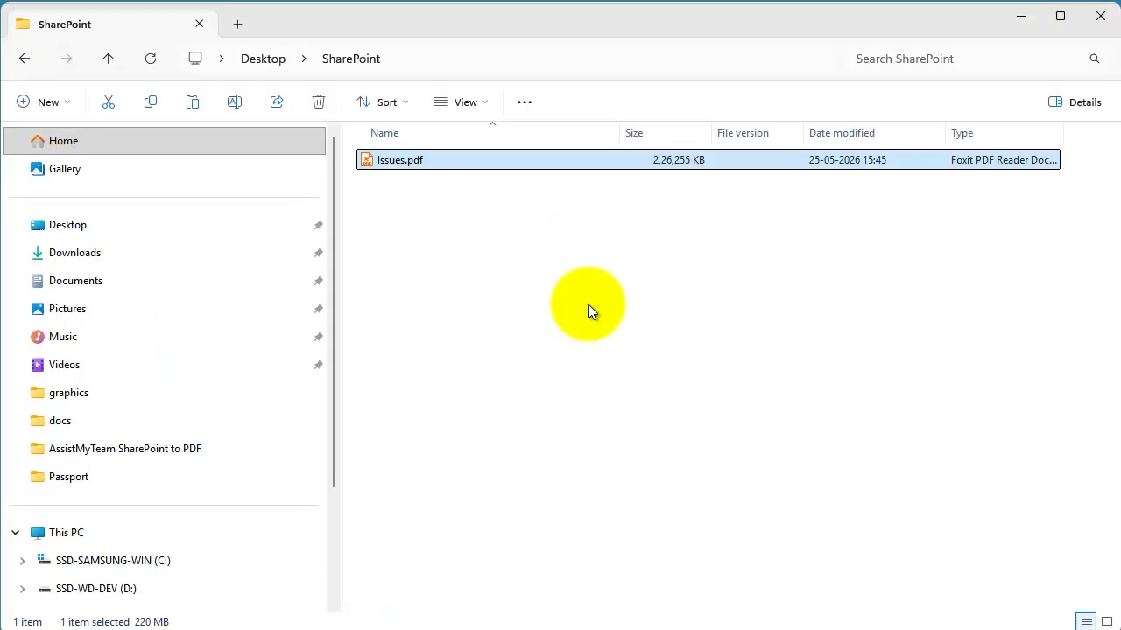
left_click(583, 307)
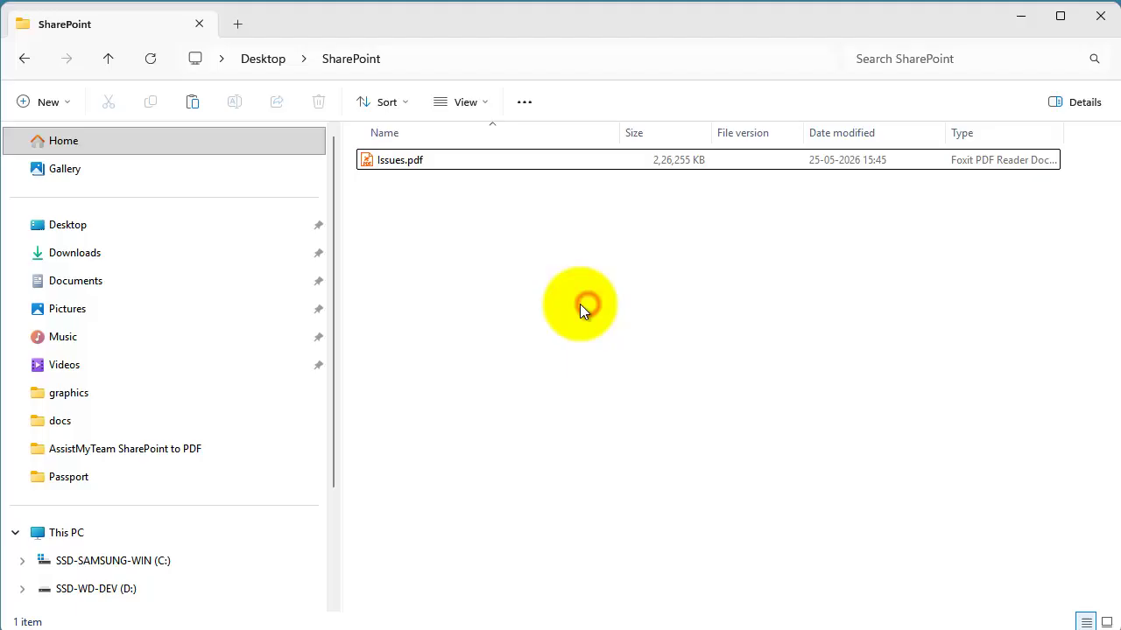
left_click(579, 158)
double_click(580, 159)
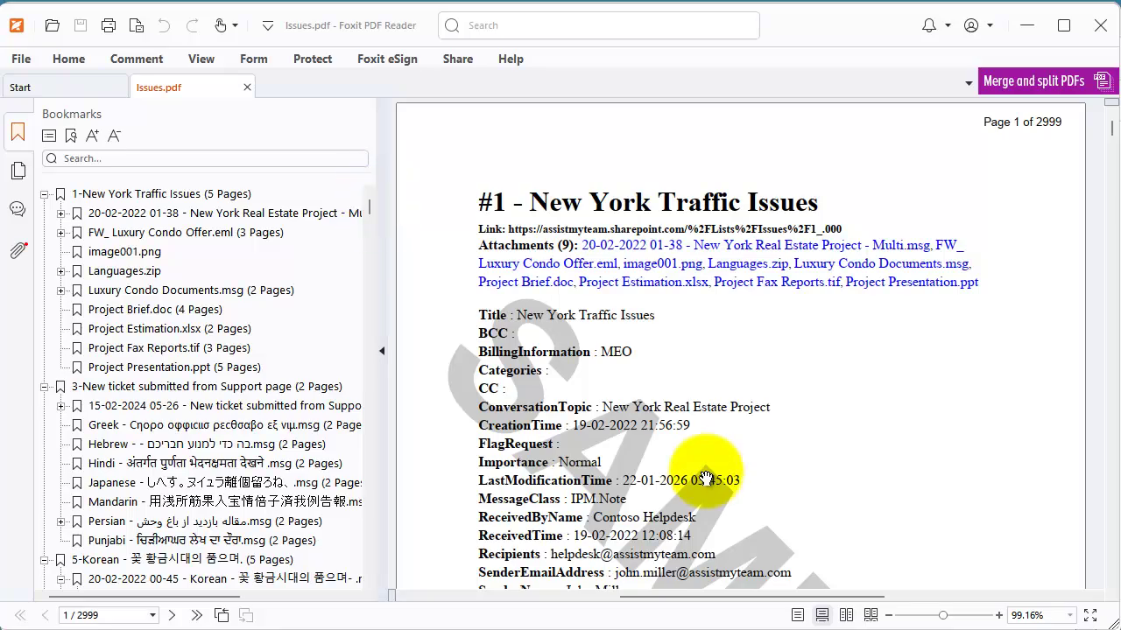
scroll(706, 471, "down", 2)
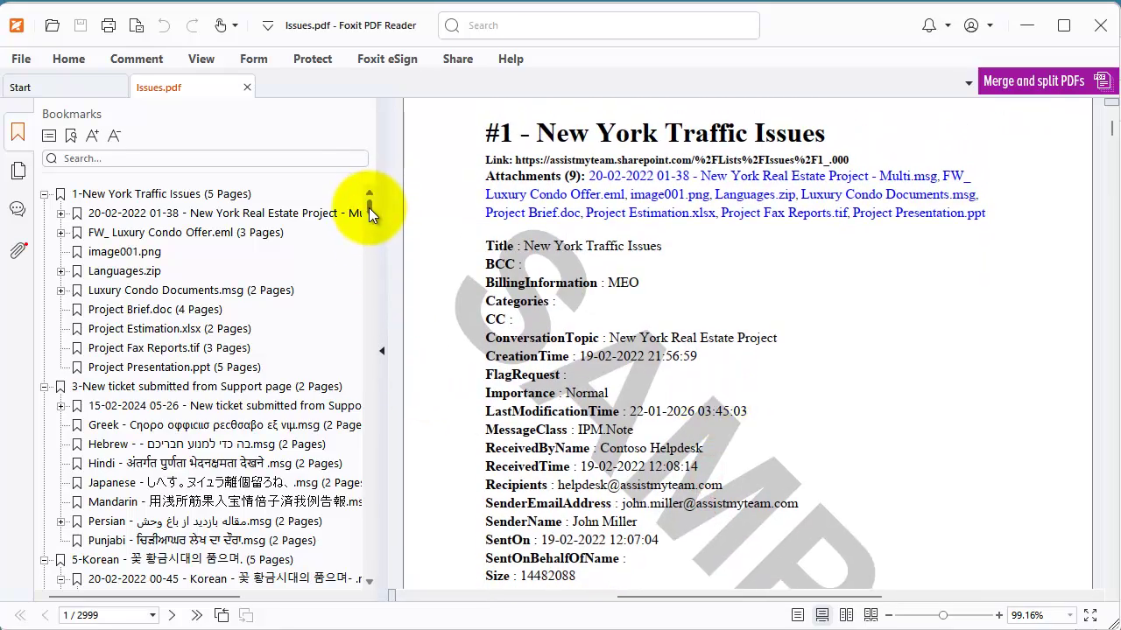
left_click_drag(371, 201, 372, 222)
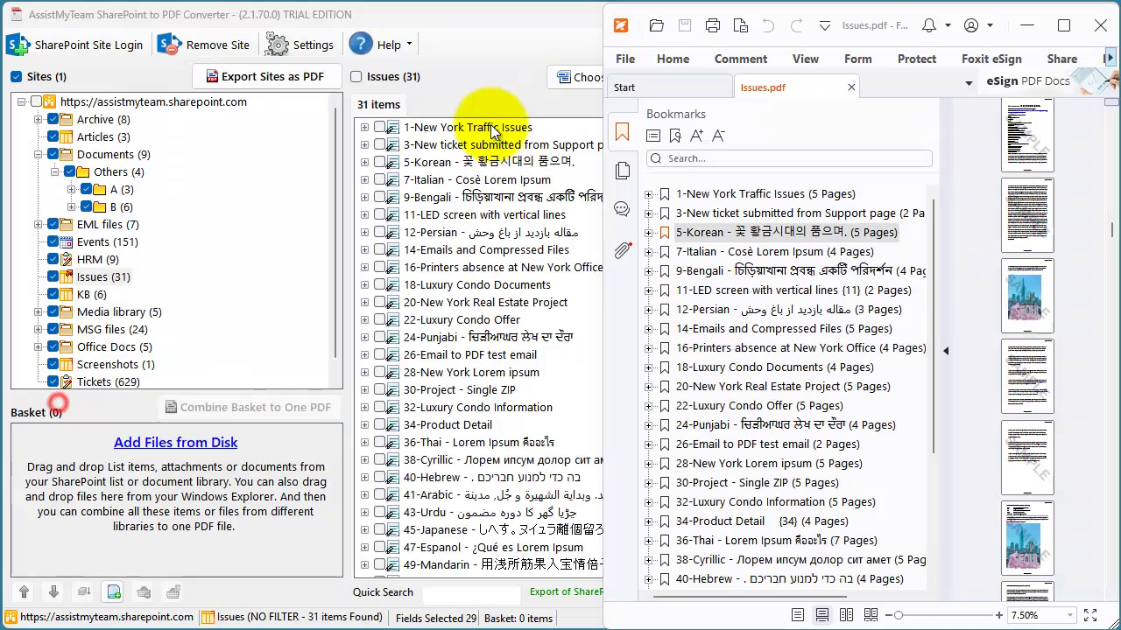
- Jump to the bookmarks for items 1-New York Traffic Issues, 3-New ticket submitted from Support page, 5 and 7
left_click(740, 195)
left_click(741, 213)
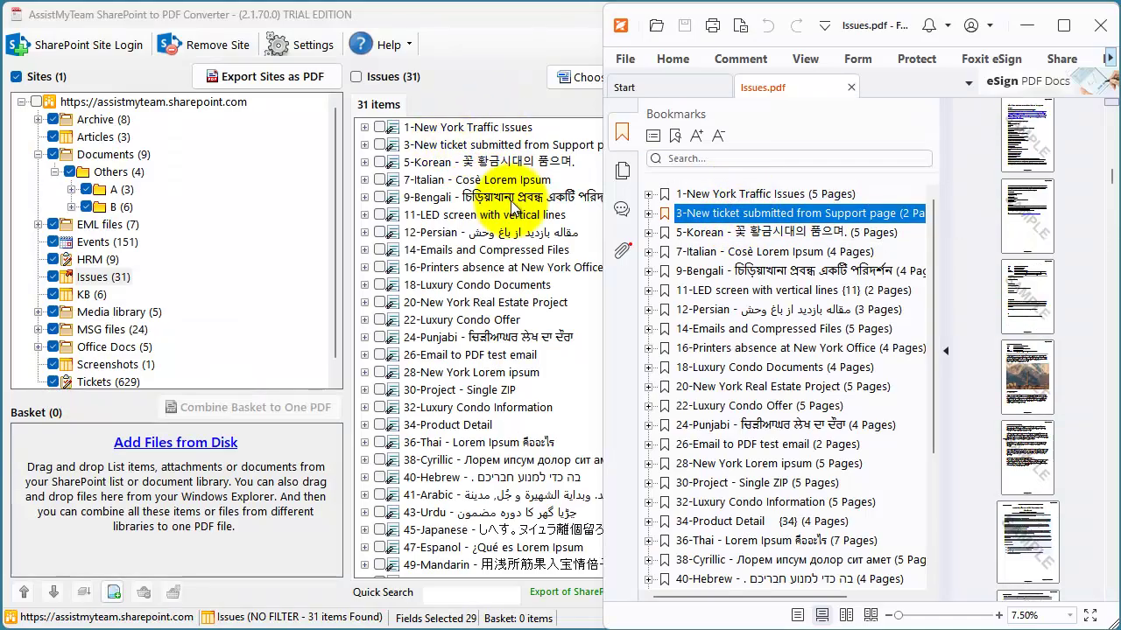
left_click(704, 233)
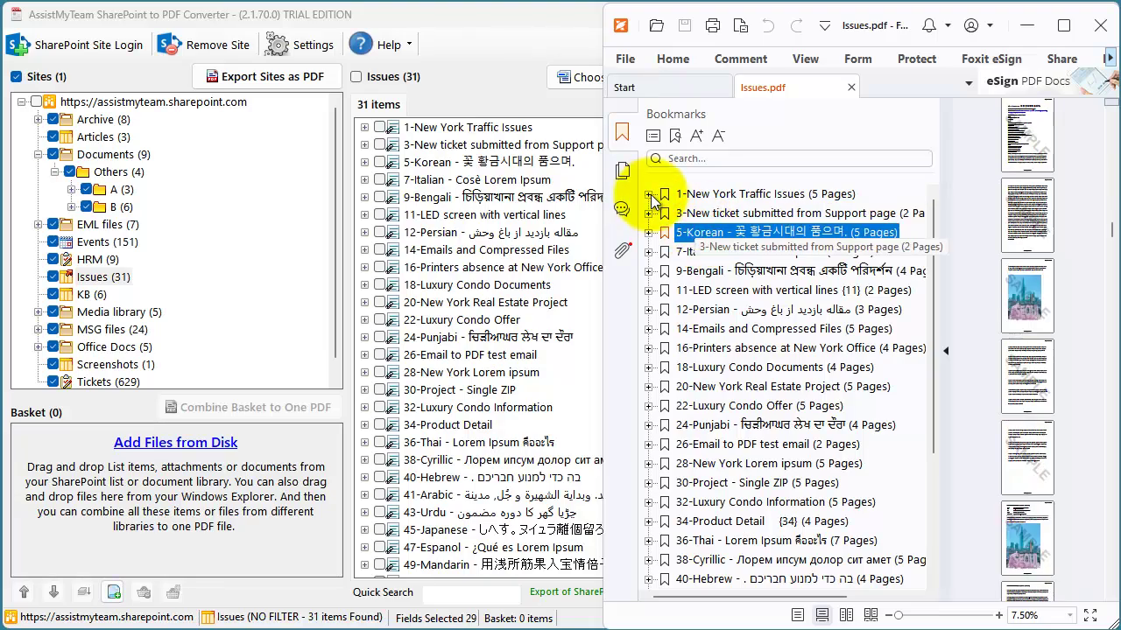
left_click(709, 253)
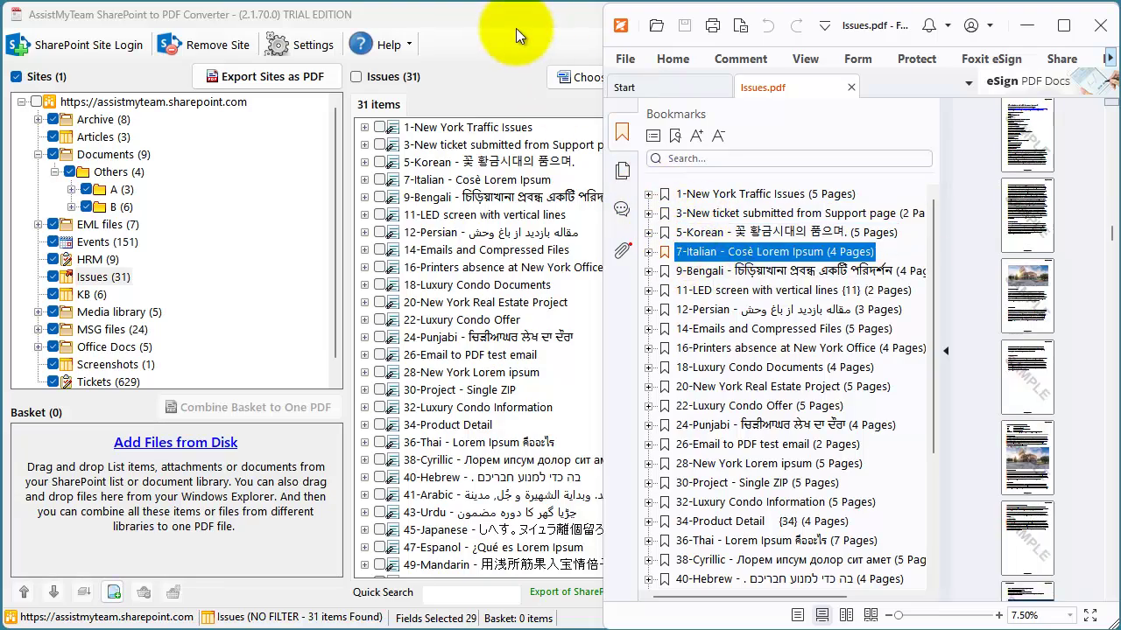
- Expand 1-New York Traffic Issues in both the converter and Foxit bookmarks to compare attachments
left_click(521, 28)
left_click(365, 128)
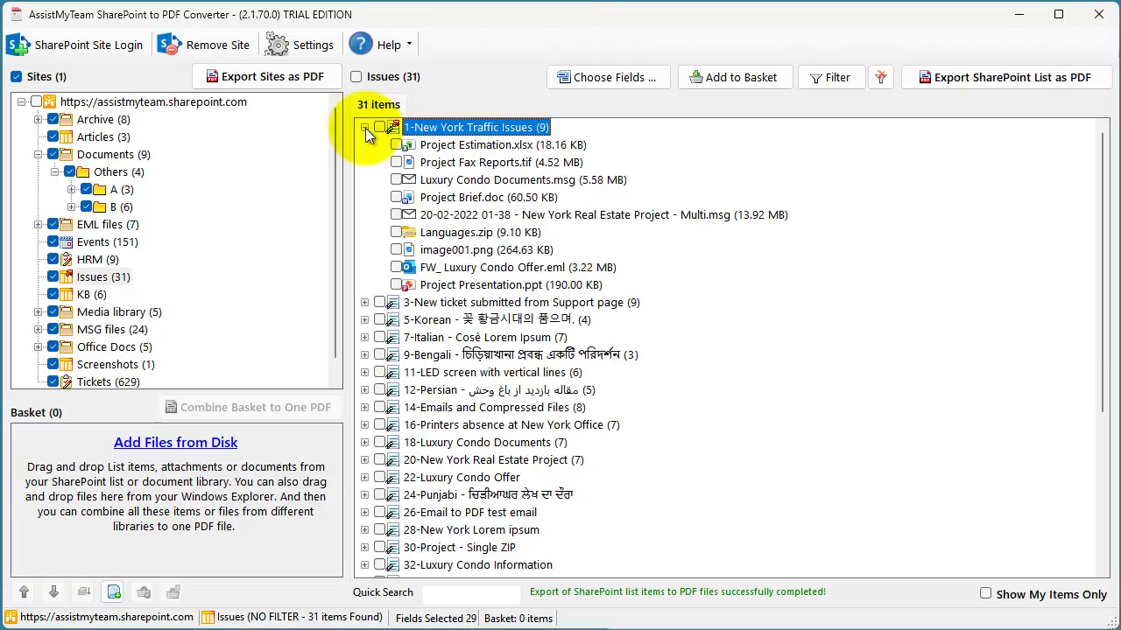
key("alt+Tab")
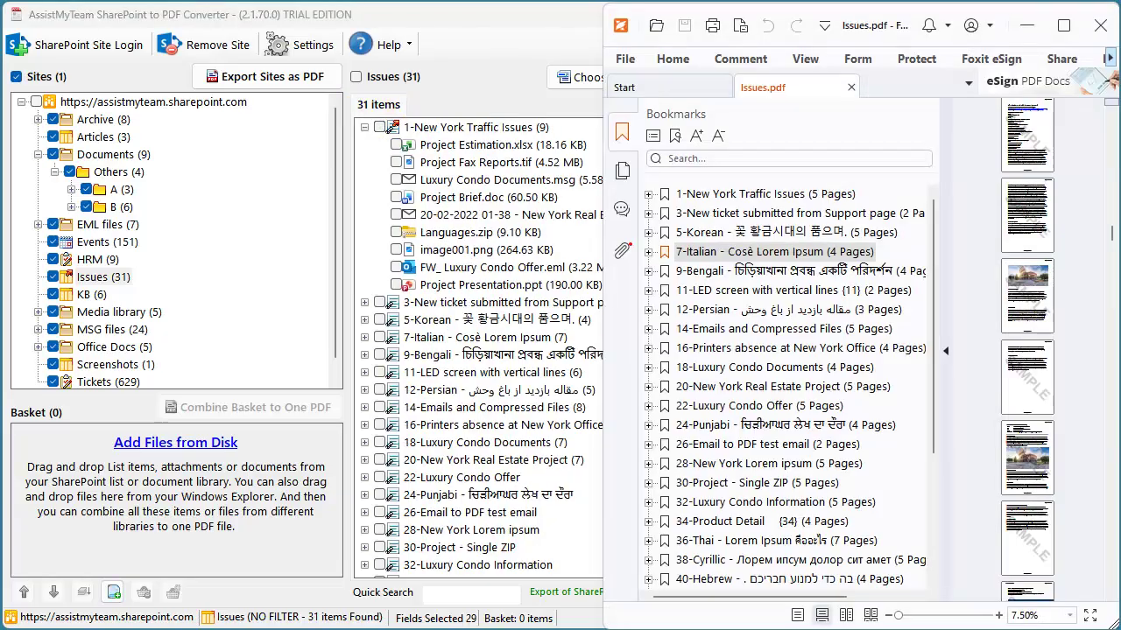
left_click(648, 195)
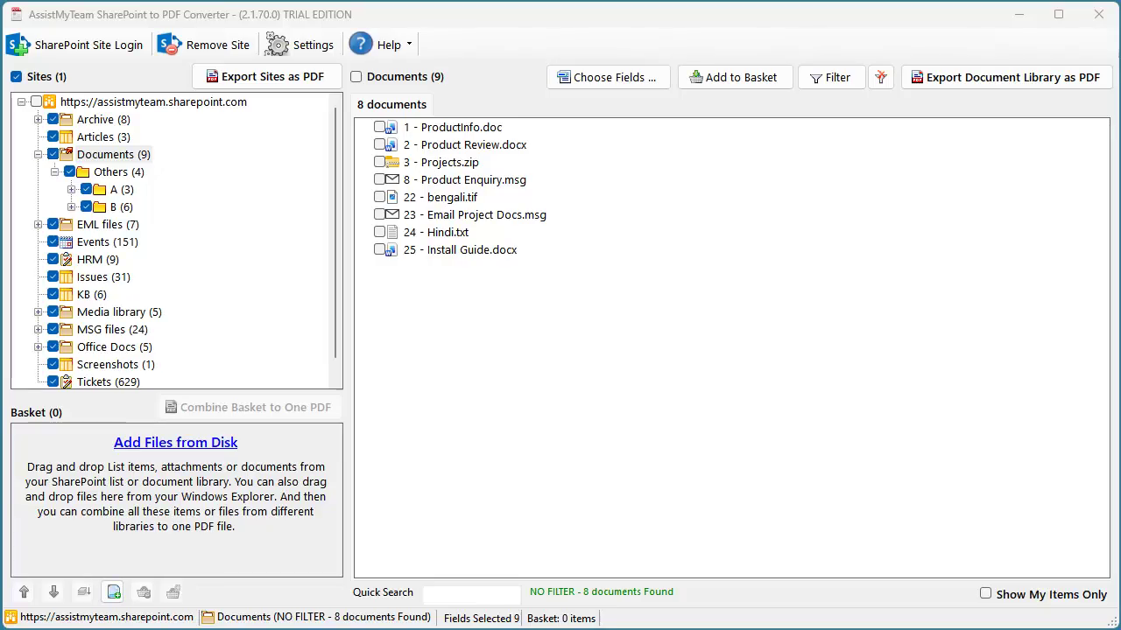
- Export the Documents library combined into one Documents.pdf with Export metadata unchecked
left_click(960, 98)
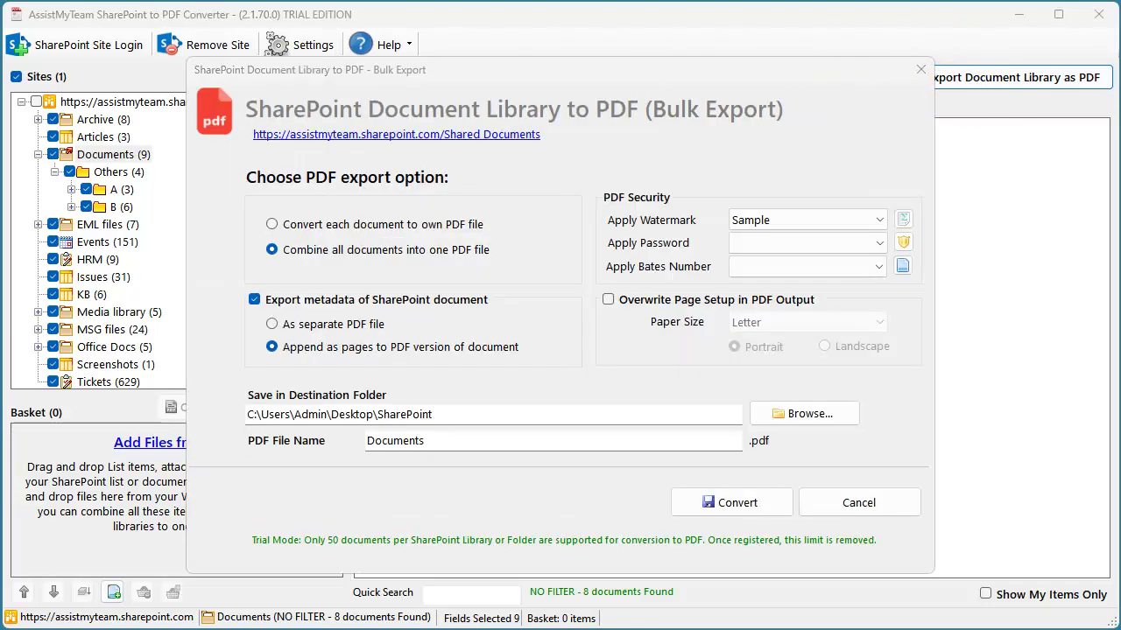
left_click(341, 230)
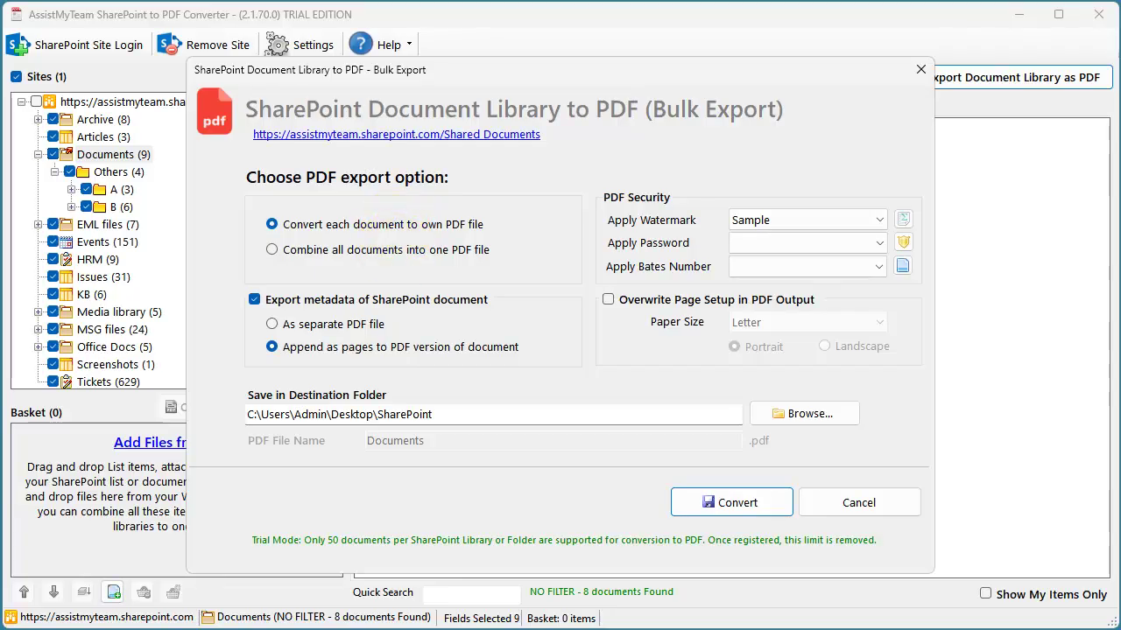
left_click(383, 256)
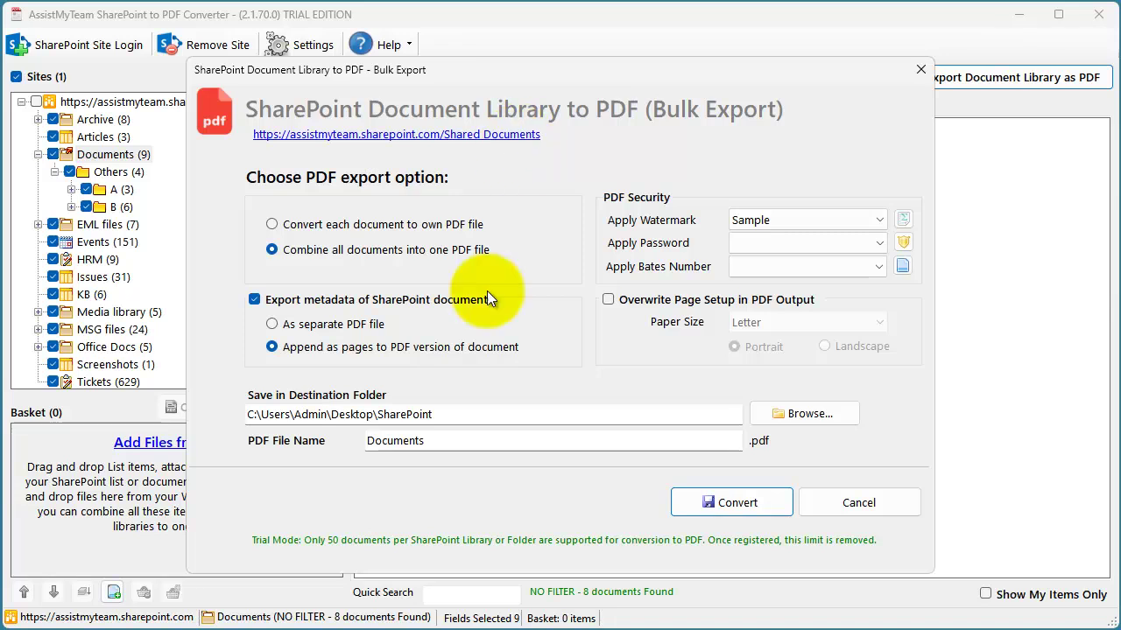
double_click(433, 450)
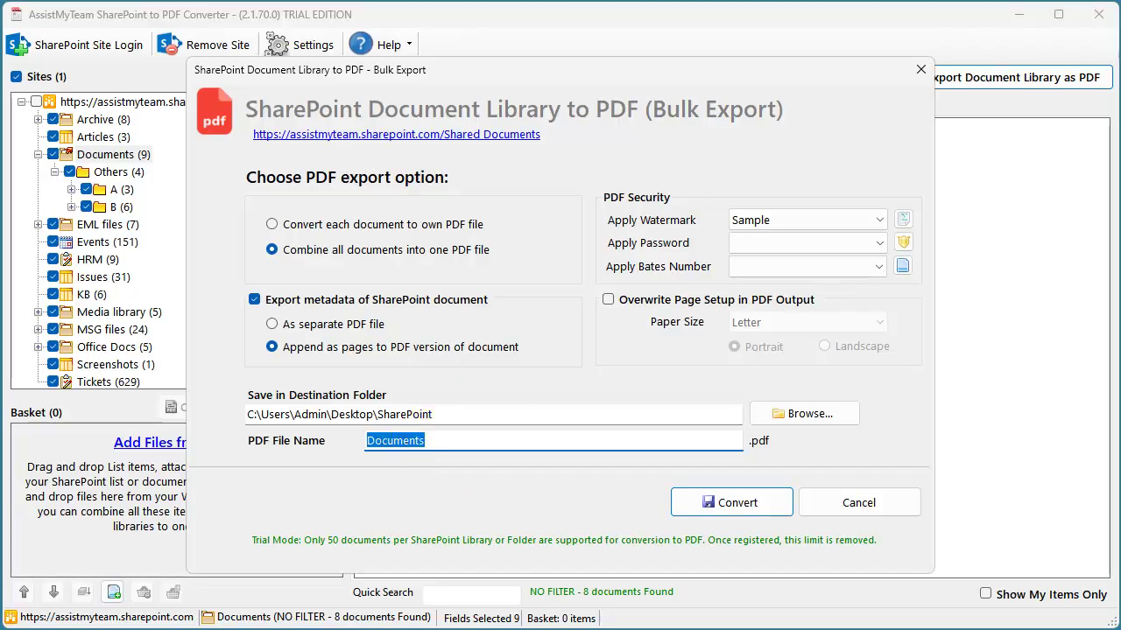
left_click_drag(475, 445, 364, 445)
left_click(384, 299)
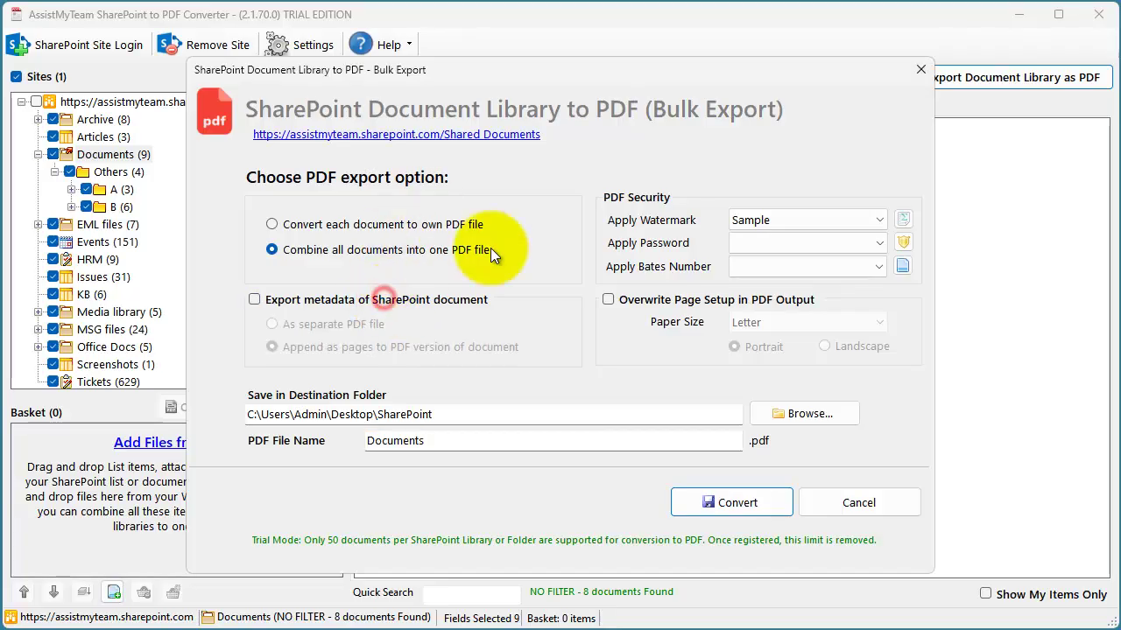
left_click(742, 504)
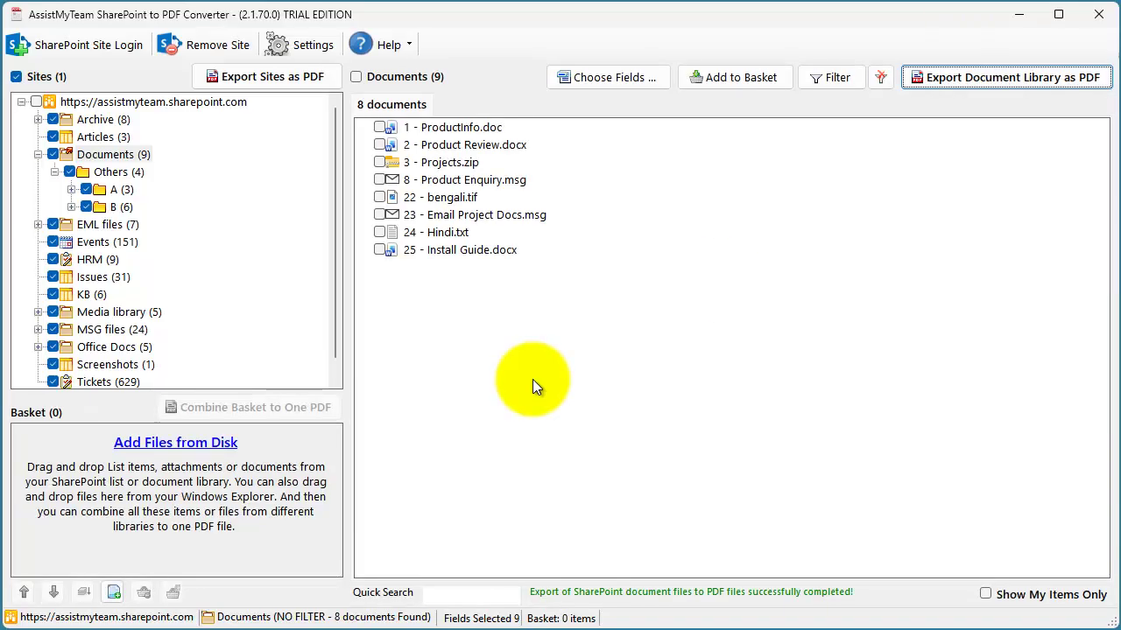
- Open Documents.pdf and view the Project Brief.doc and Project Fax Reports.tif bookmarks under 23-Email Project Docs.msg
left_click(363, 623)
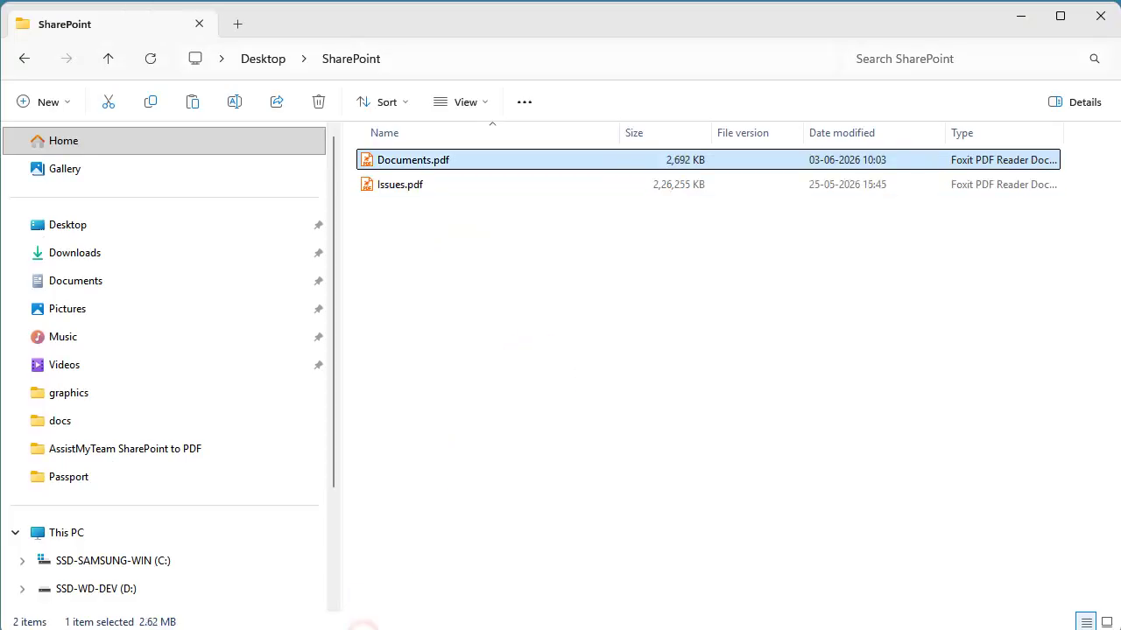
double_click(435, 159)
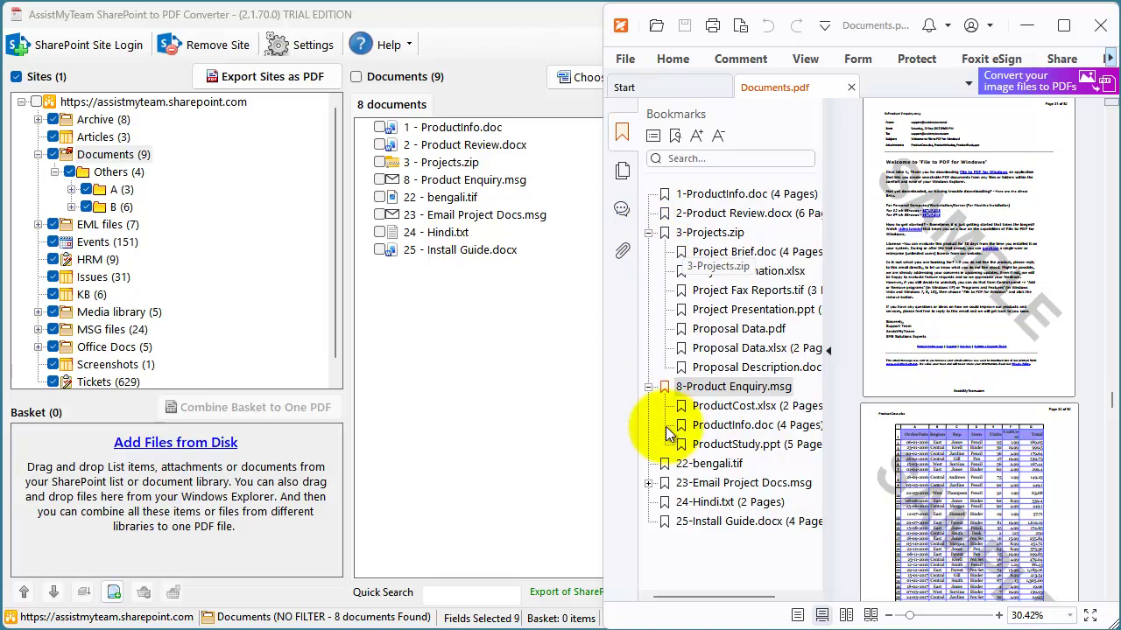
left_click(648, 482)
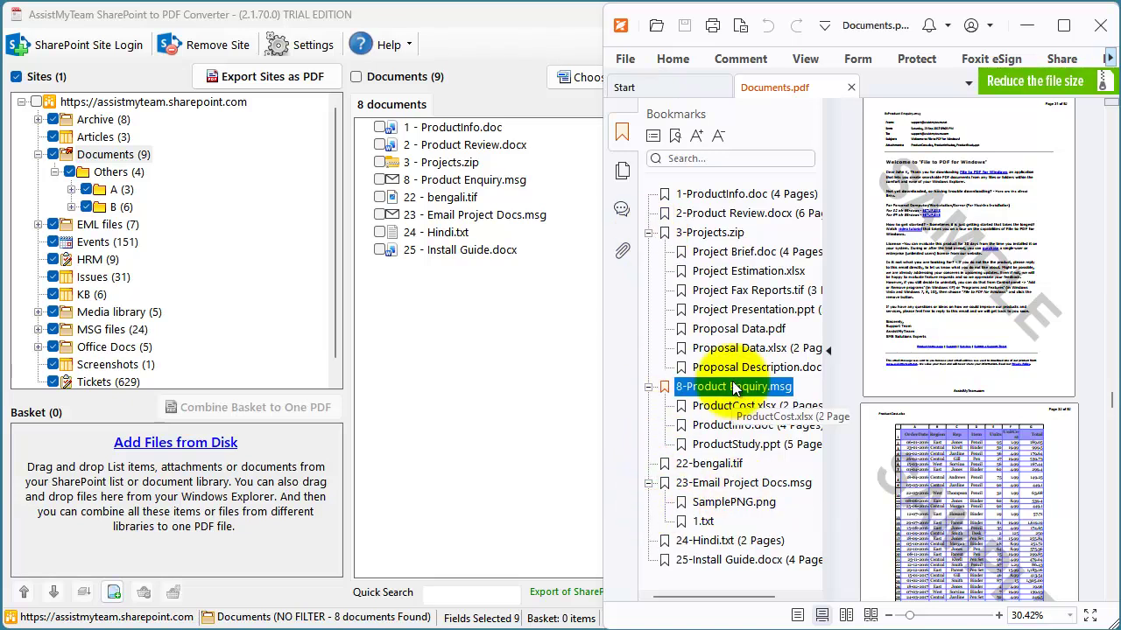
left_click(739, 250)
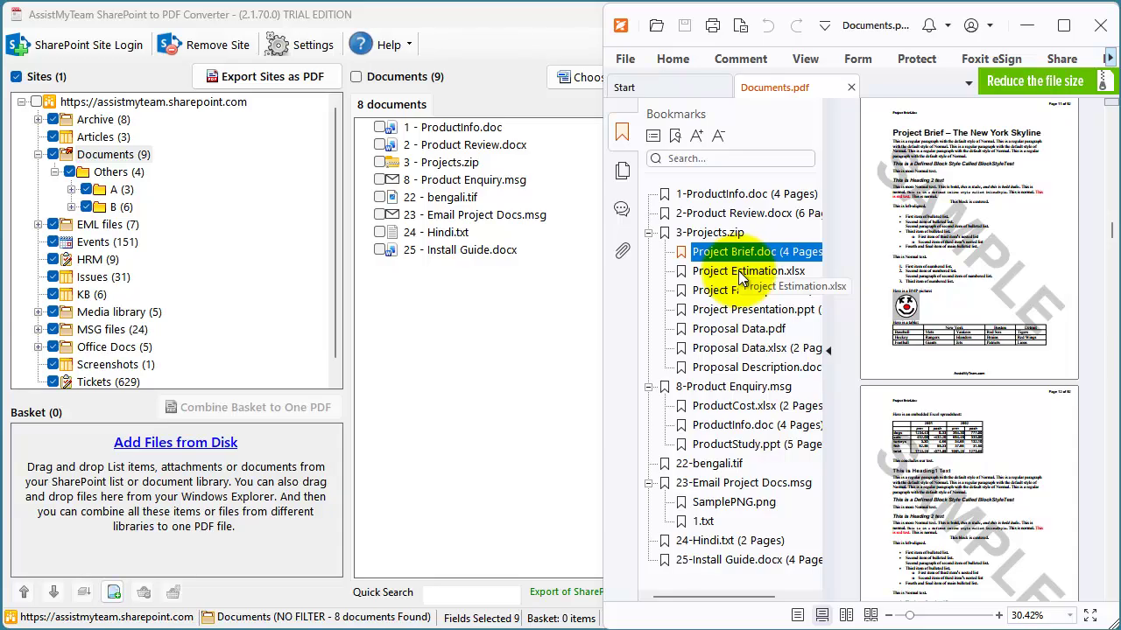
left_click(726, 290)
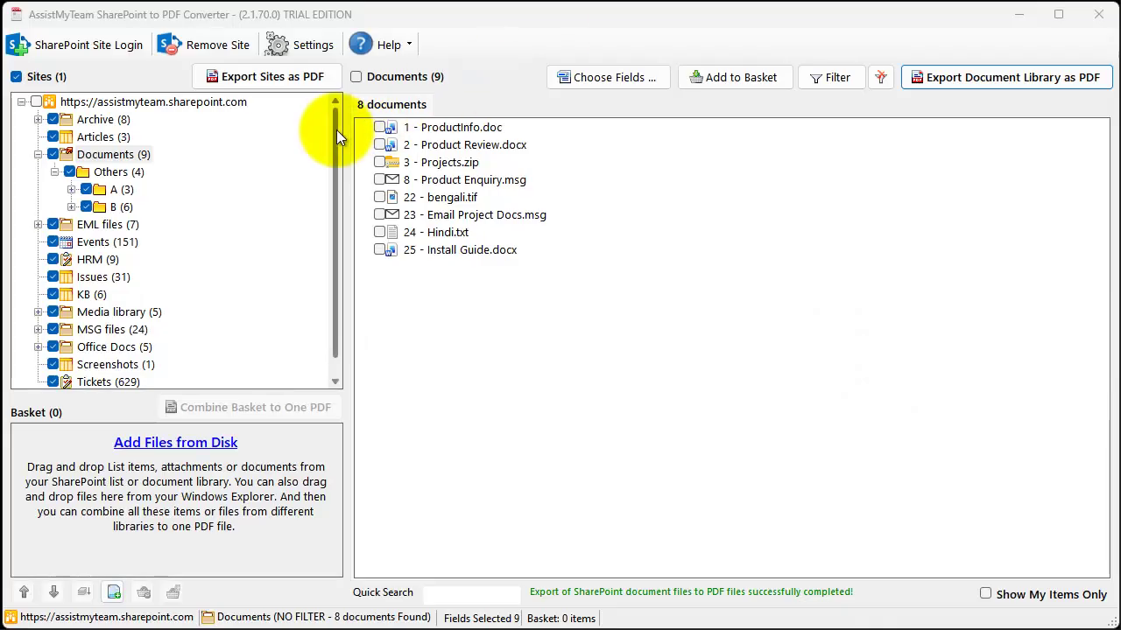
- Open the whole-site export settings and keep converting each item and document to its own PDF
mouse_move(333, 130)
left_mouse_down()
mouse_move(331, 179)
mouse_move(343, 120)
left_mouse_up()
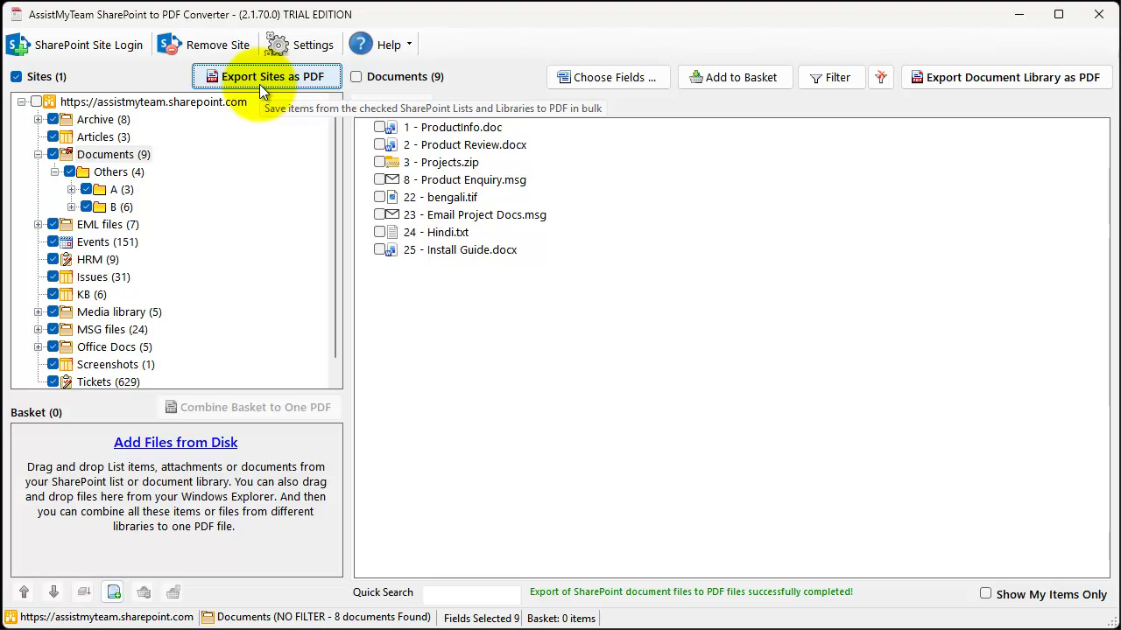
left_click(260, 84)
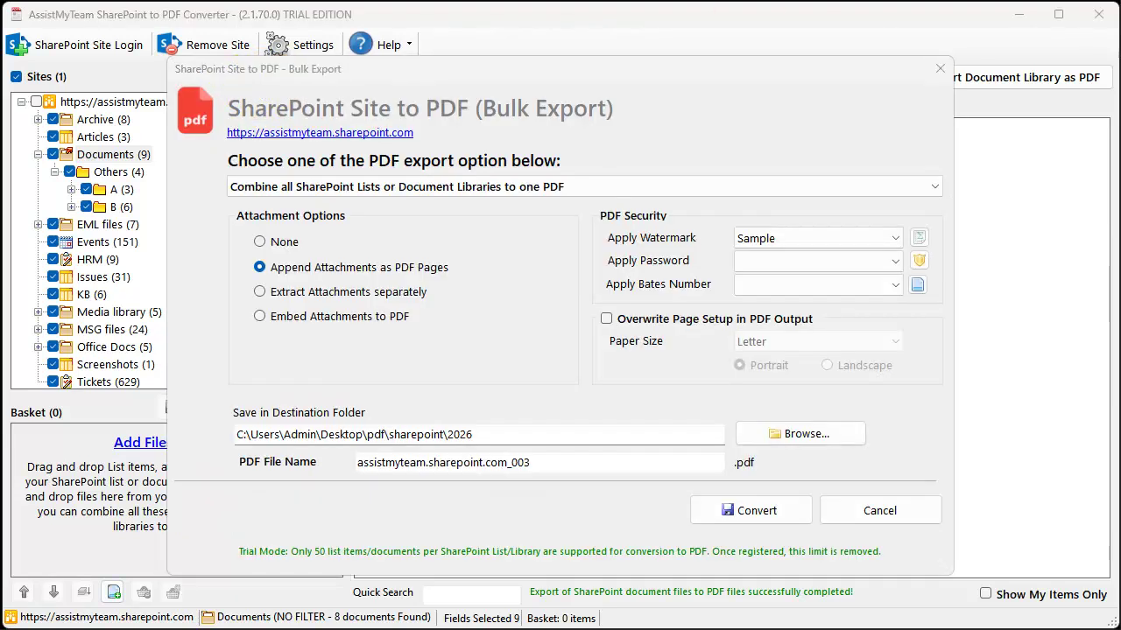
left_click(580, 186)
left_click(581, 207)
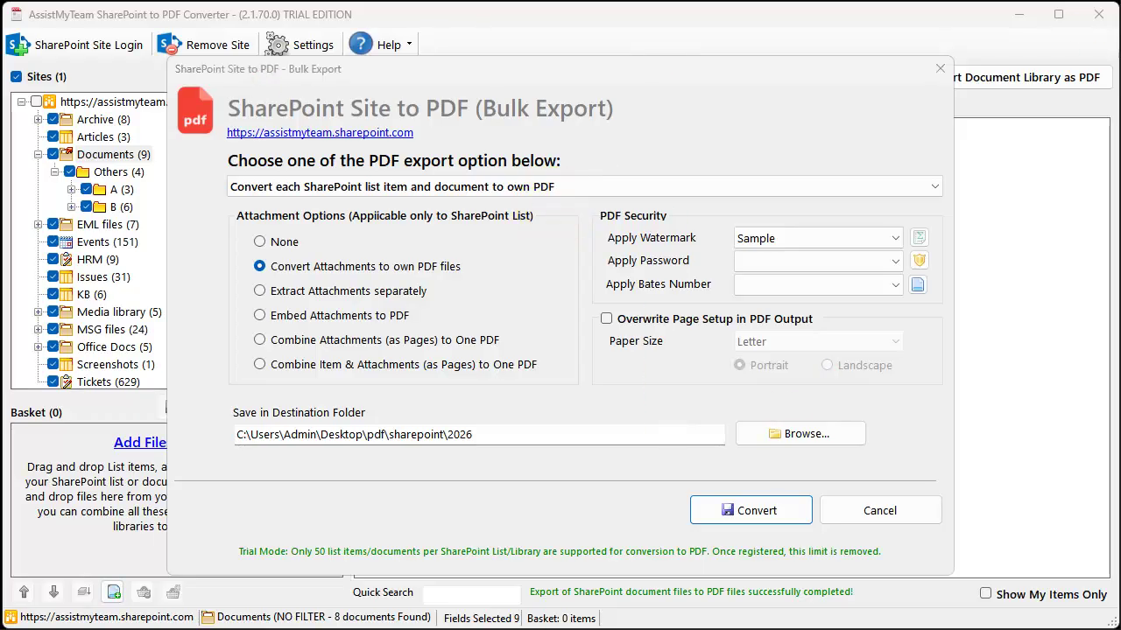
left_click(568, 181)
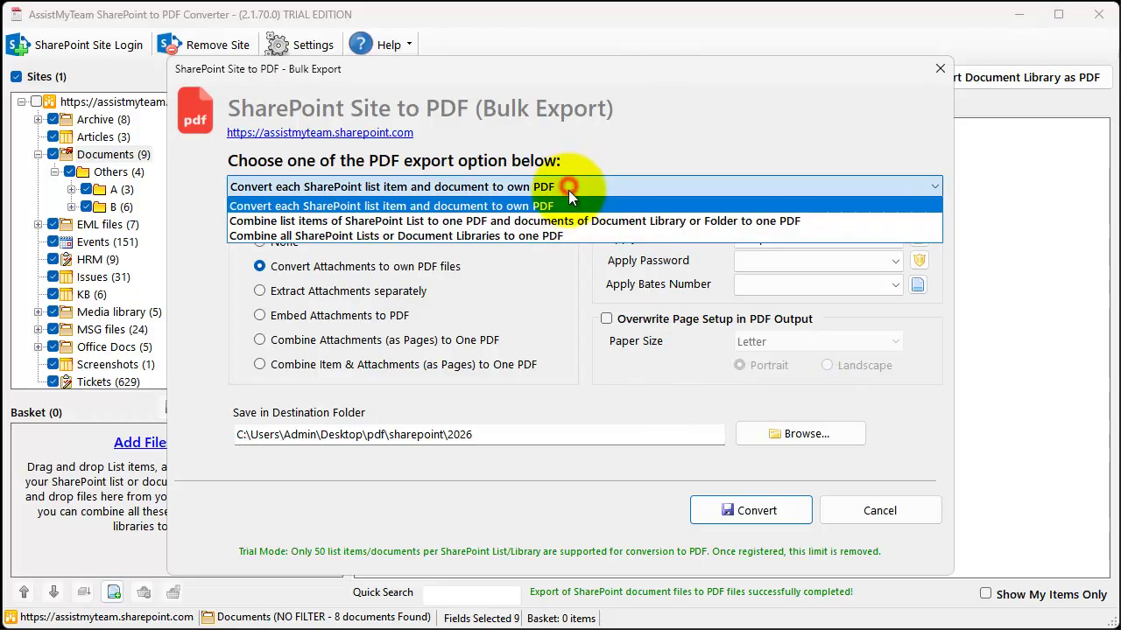
left_click(567, 208)
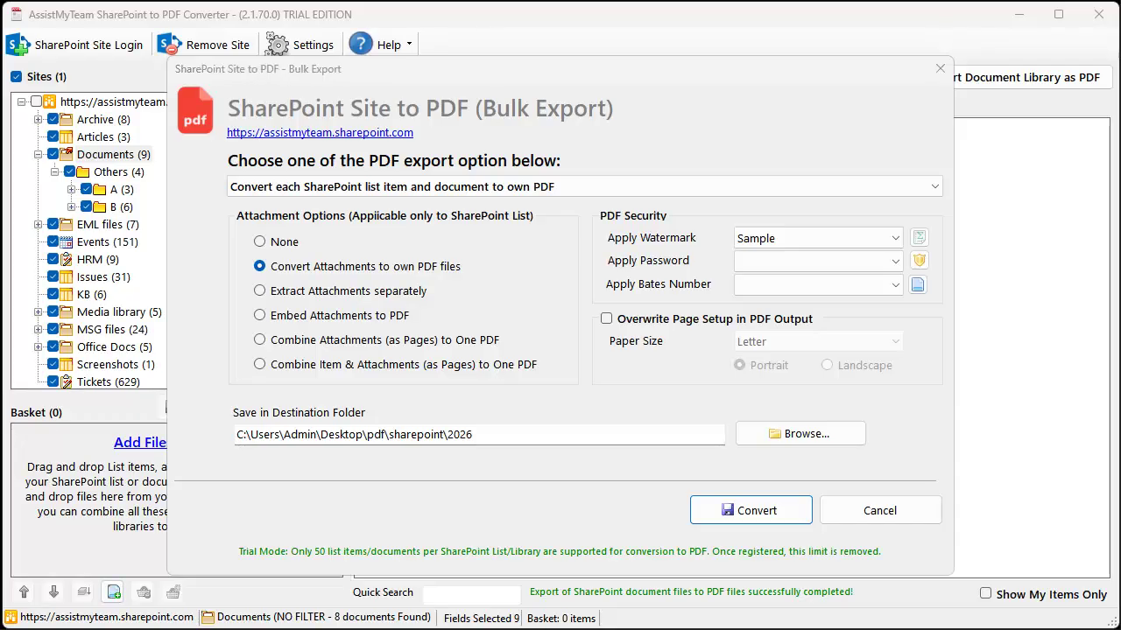
- Set attachments to Embed Attachments to PDF and start the bulk export
left_click(287, 292)
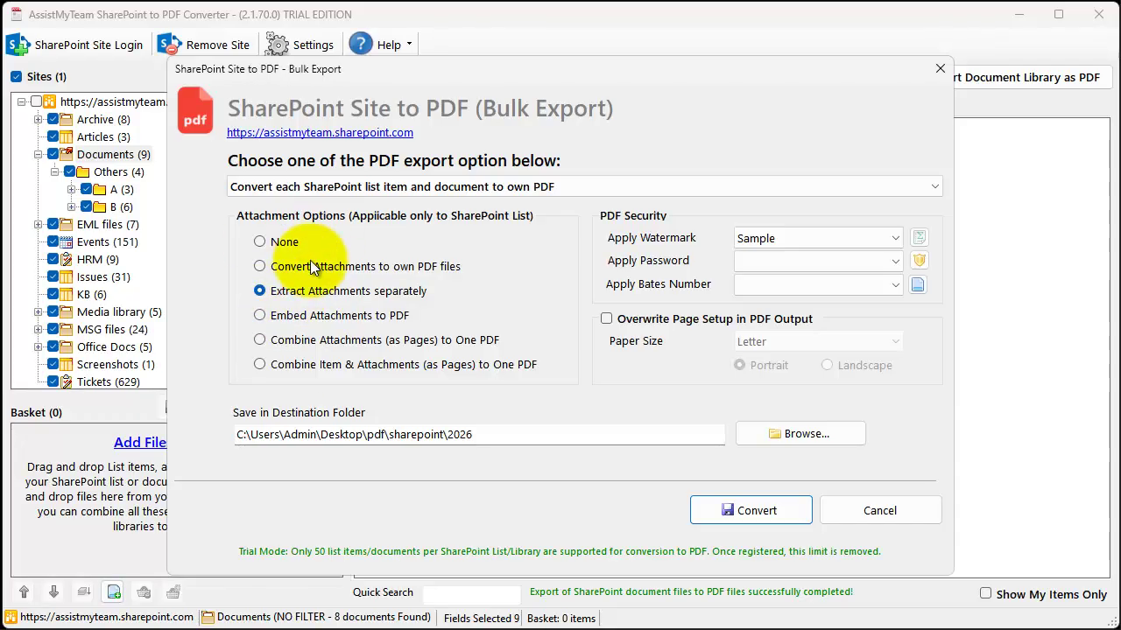
left_click(326, 225)
left_click(288, 265)
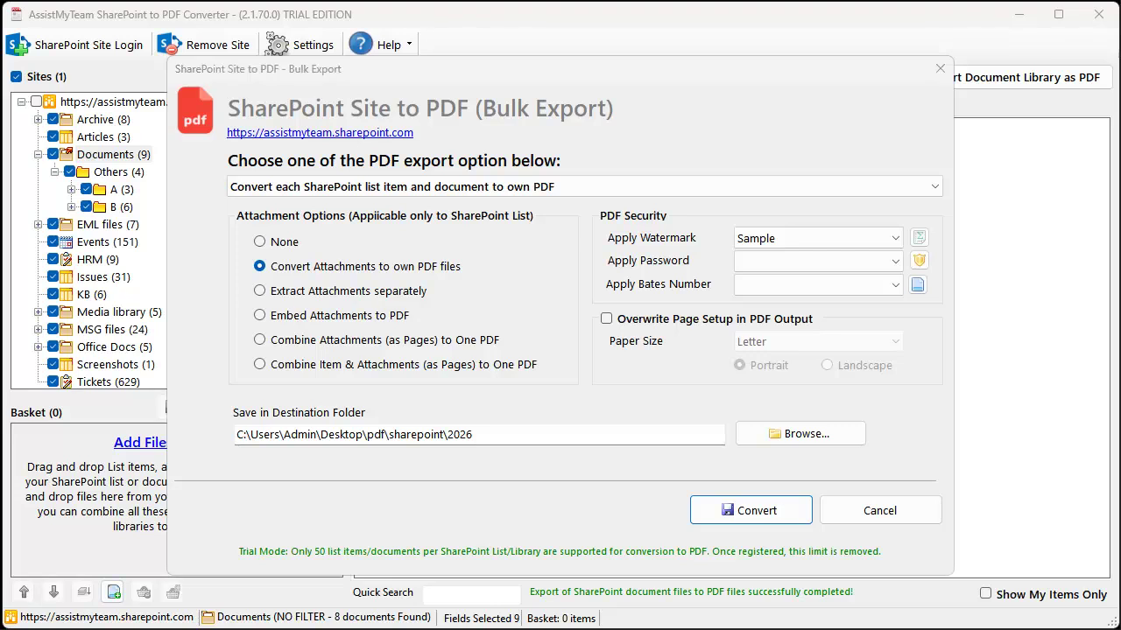
left_click(327, 316)
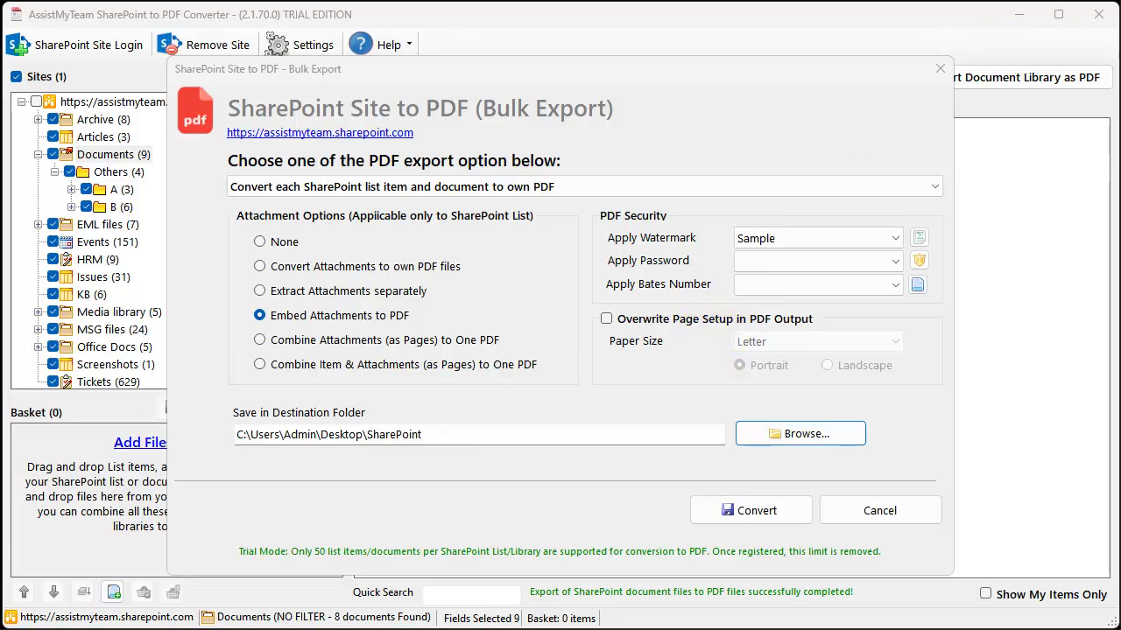
left_click(758, 511)
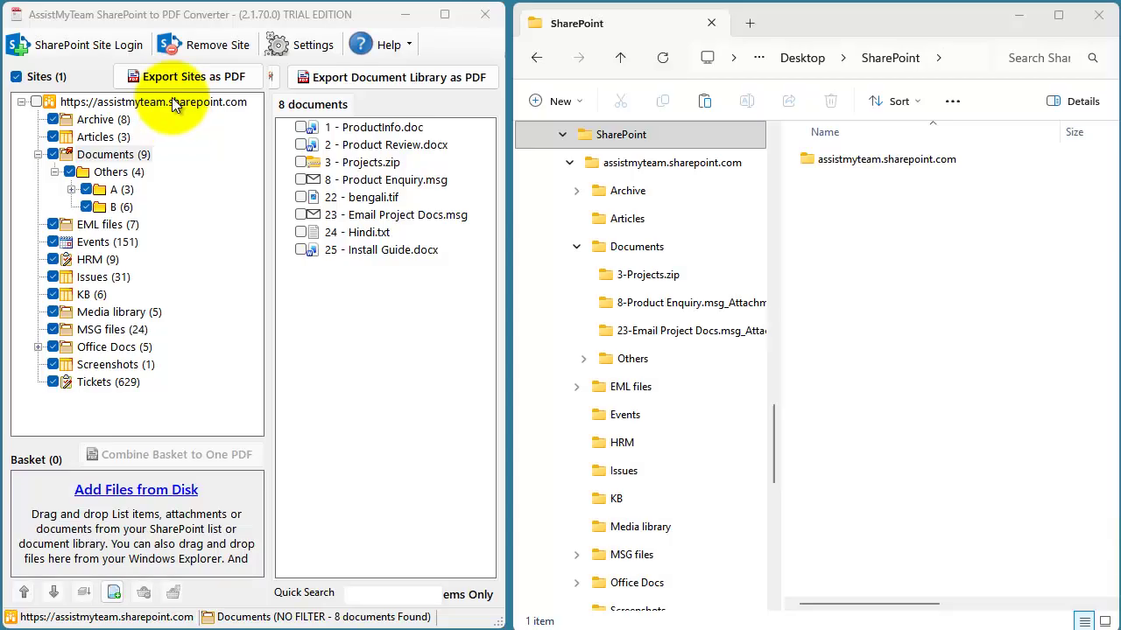
- Browse the Documents, B and Issues output folders, selecting per-item PDFs such as 1-ProductInfo.doc.pdf
left_click(659, 253)
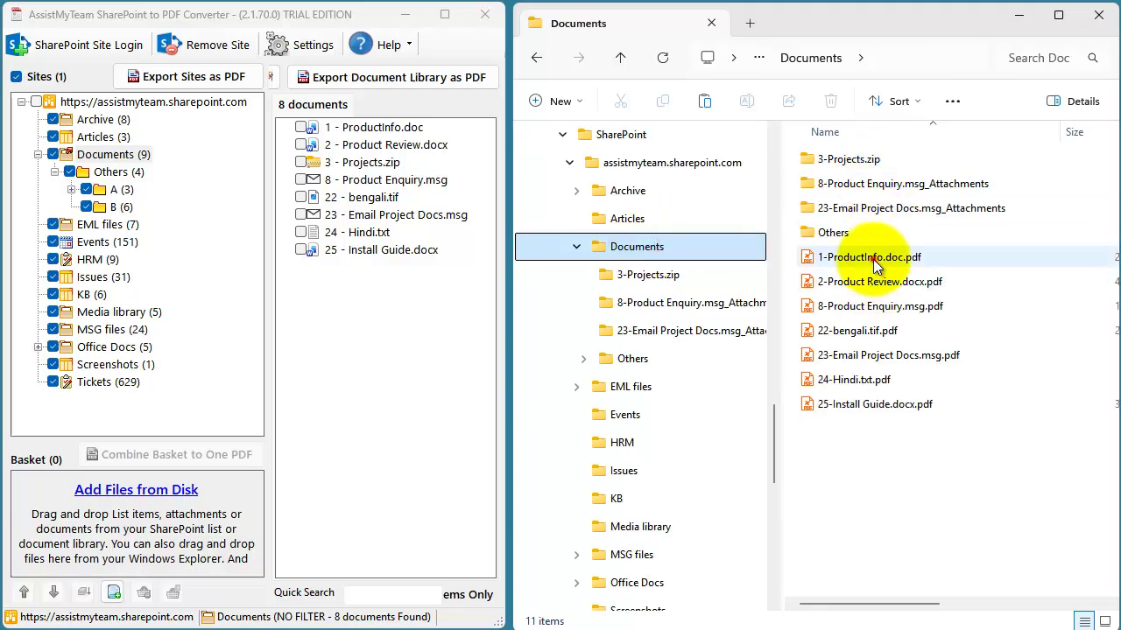
left_click(873, 259)
left_click(882, 283)
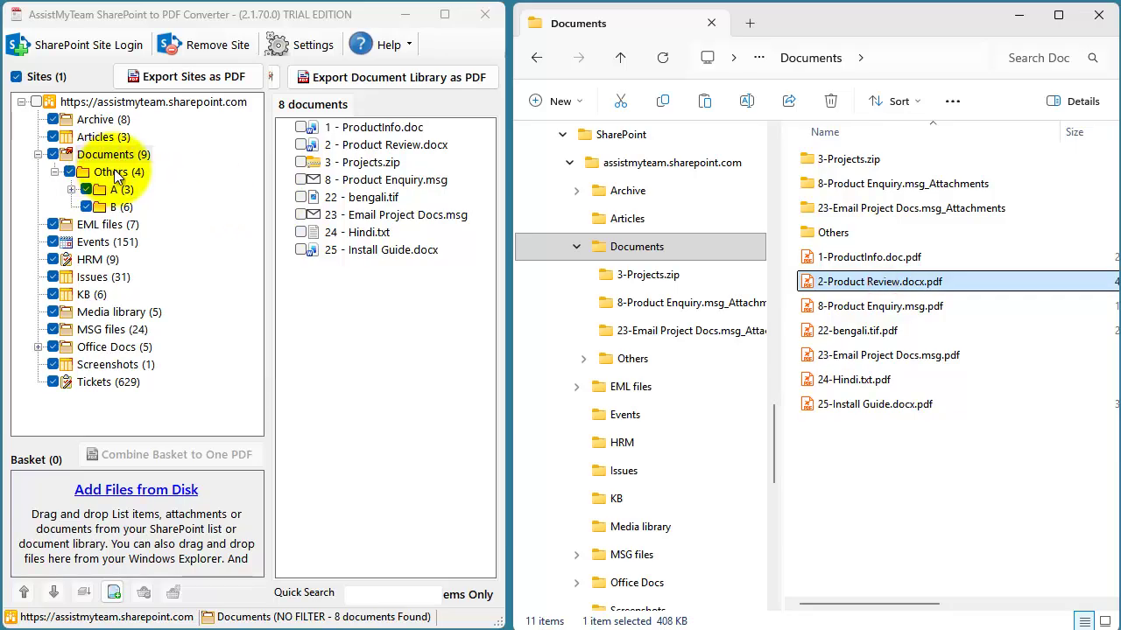
left_click(120, 207)
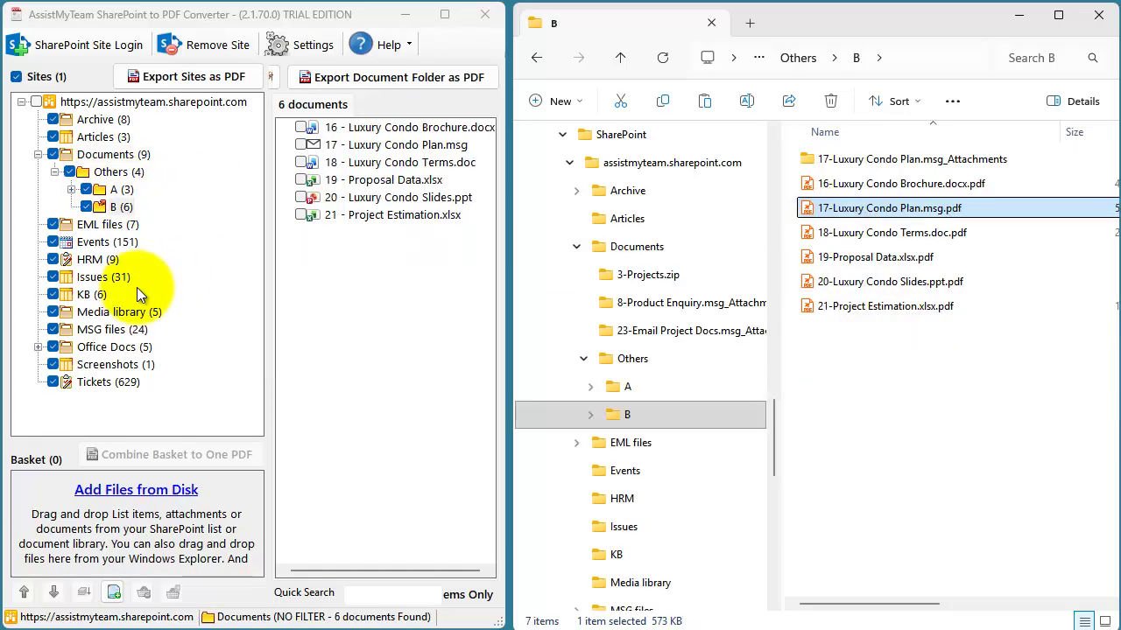
left_click(103, 277)
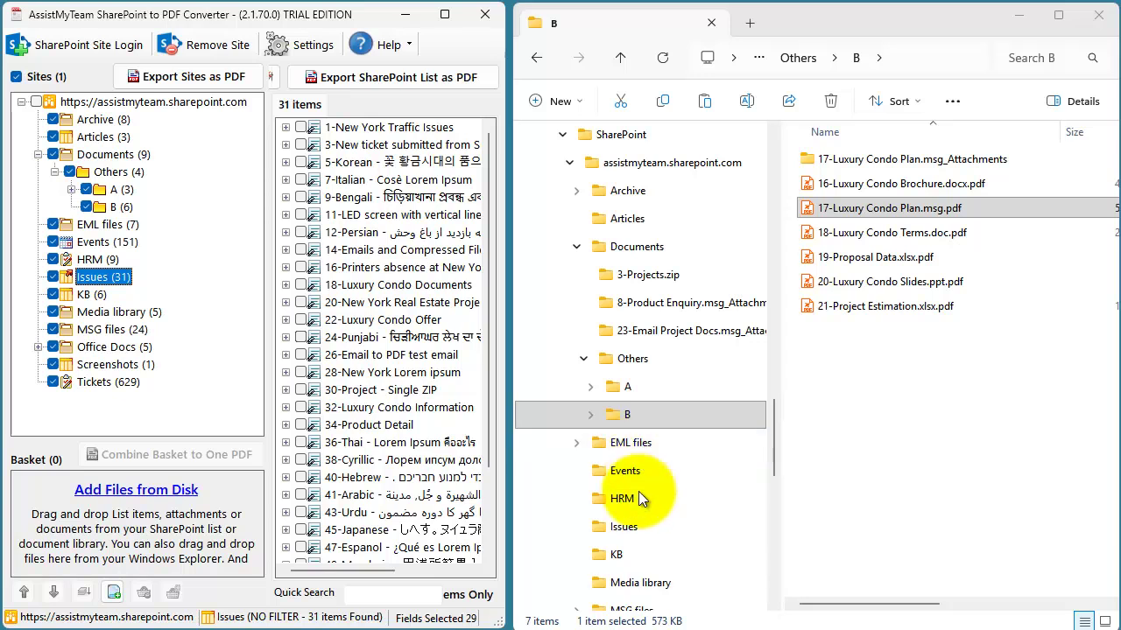
left_click(632, 527)
left_click(886, 159)
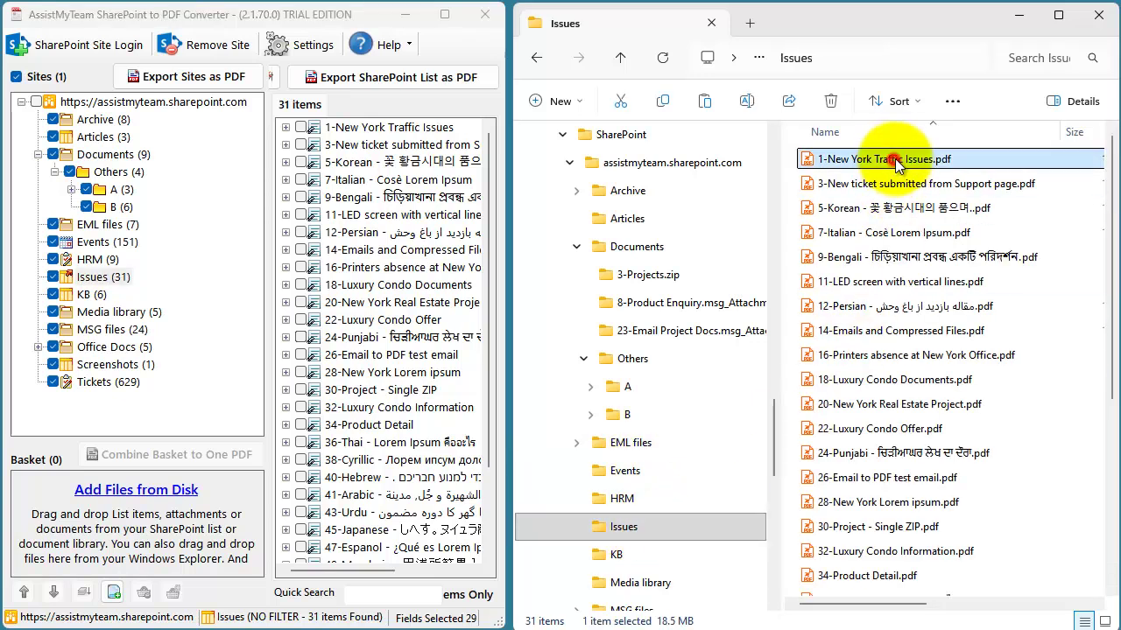
left_click(885, 185)
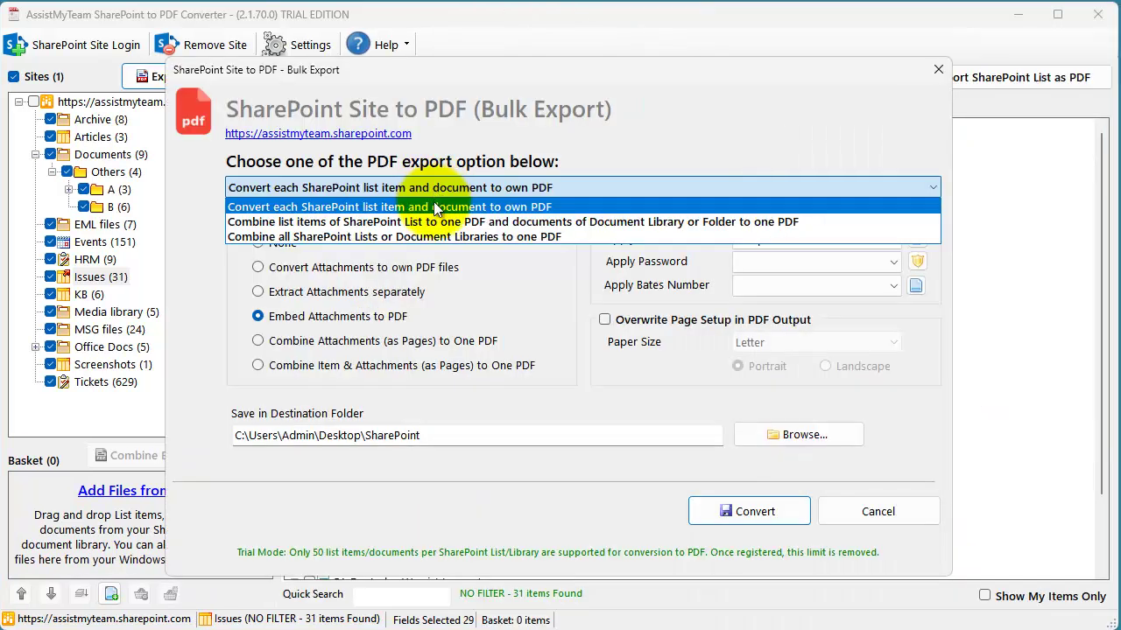
- Combine each list into one PDF with Extract Attachments separately, run the export, and close the progress window
left_click(435, 220)
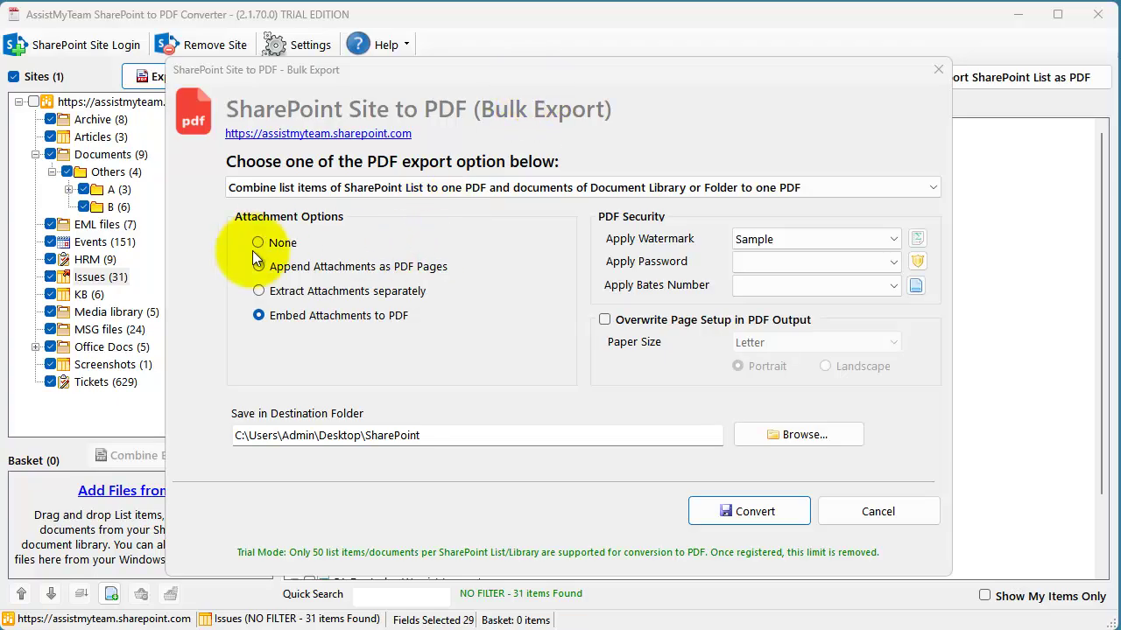
left_click(384, 265)
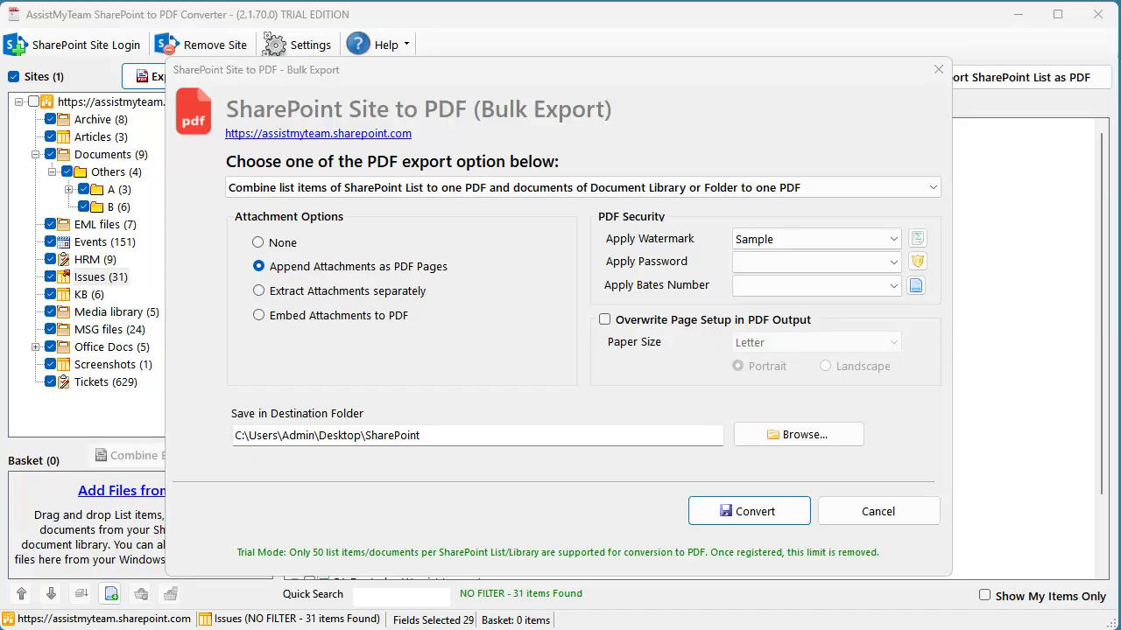
left_click(372, 267)
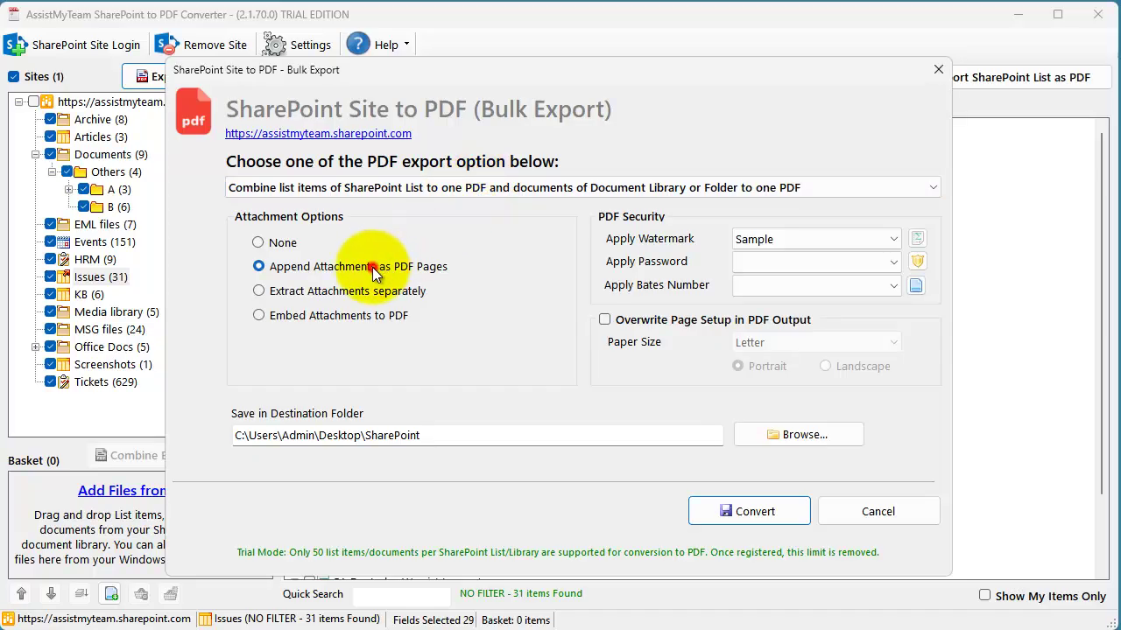
left_click(360, 289)
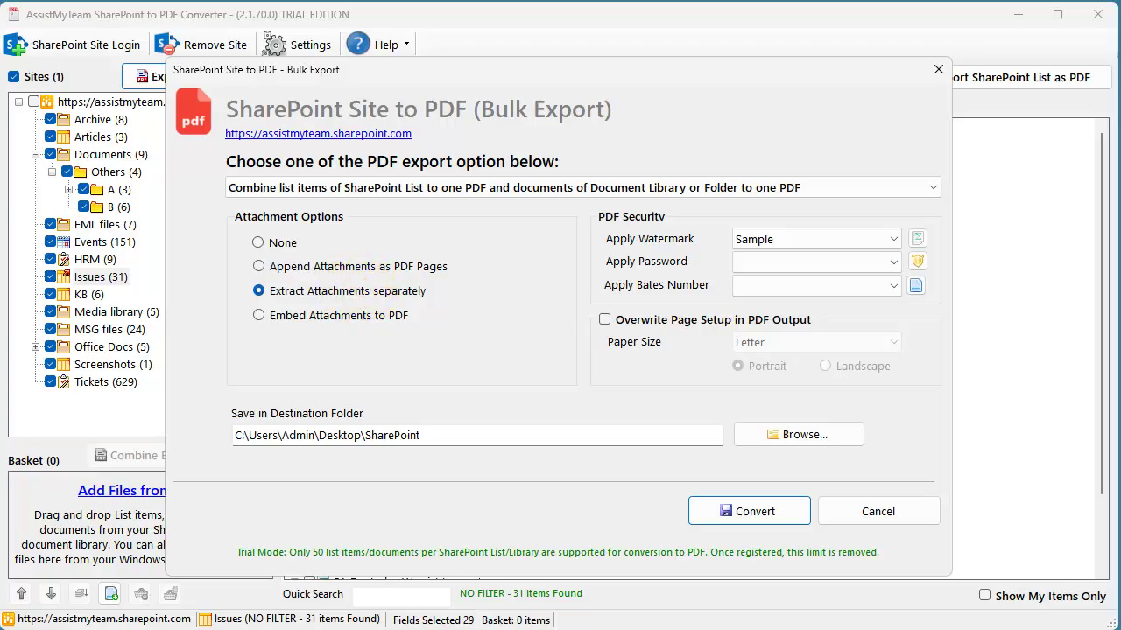
left_click(347, 293)
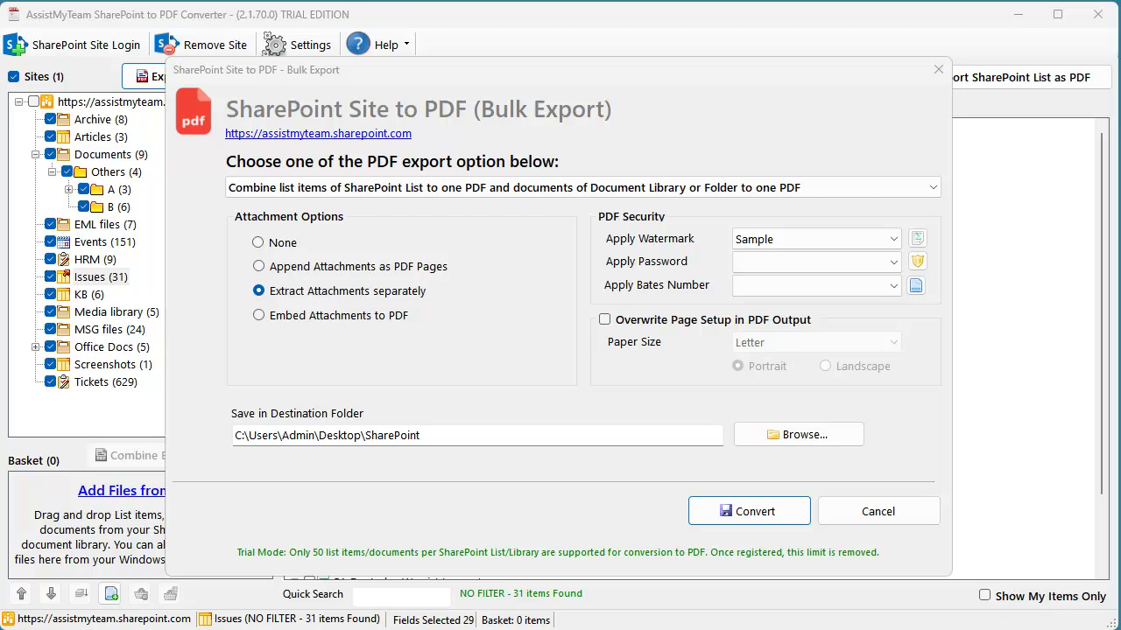
left_click(320, 315)
left_click(338, 292)
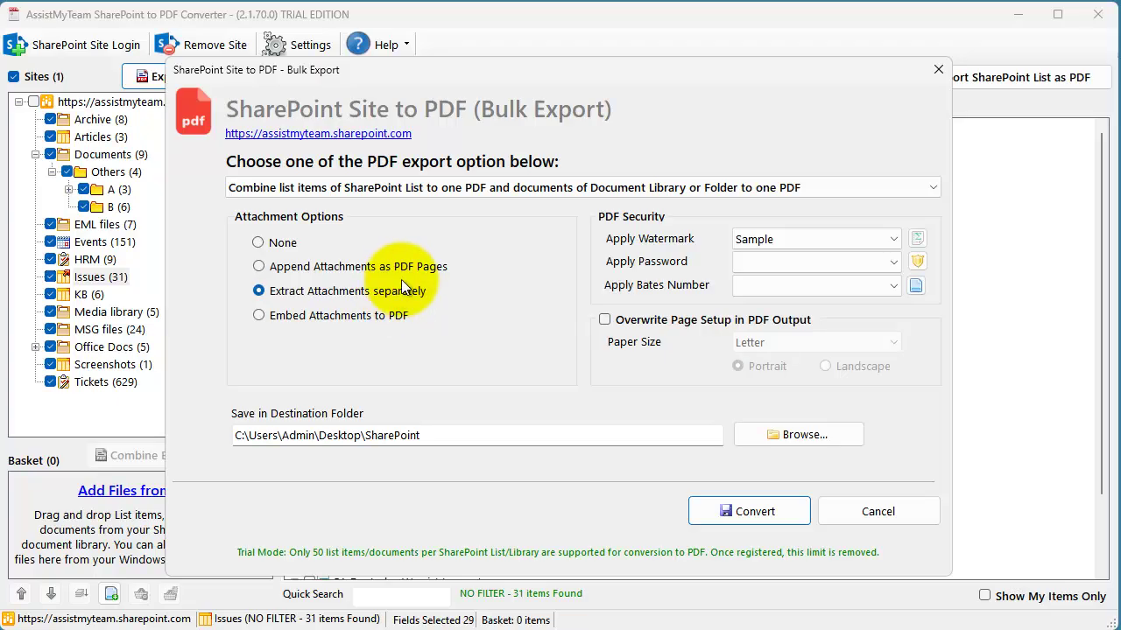
left_click(728, 508)
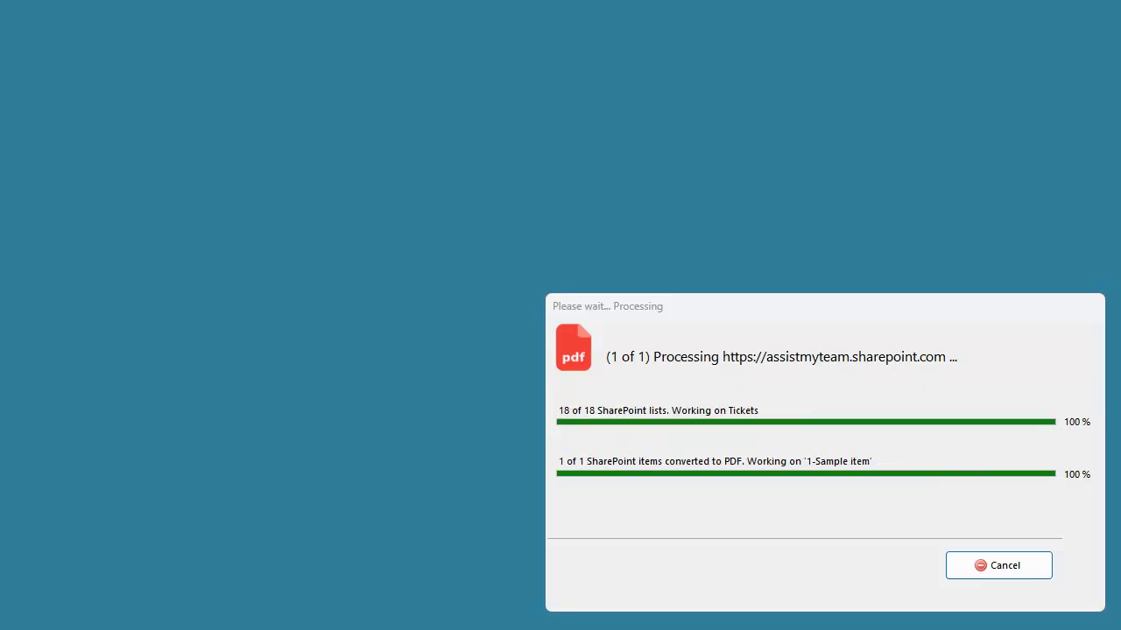
left_click(1002, 565)
- Browse the exported site's Documents and Issues folders to their combined PDFs
mouse_move(291, 629)
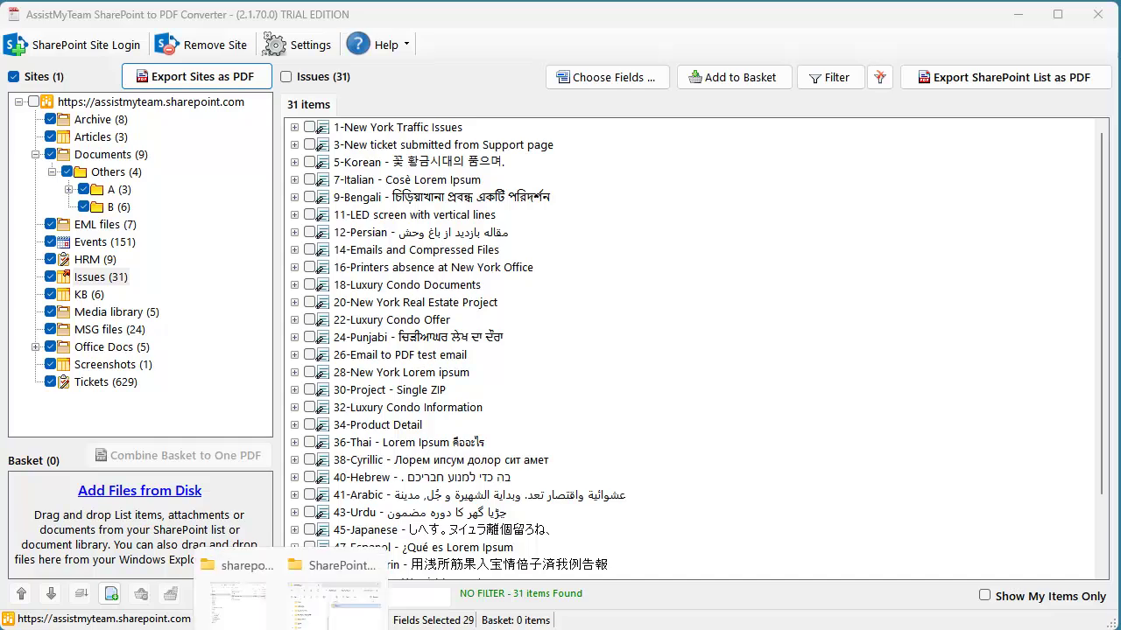
left_click(237, 595)
left_click_drag(774, 394, 772, 478)
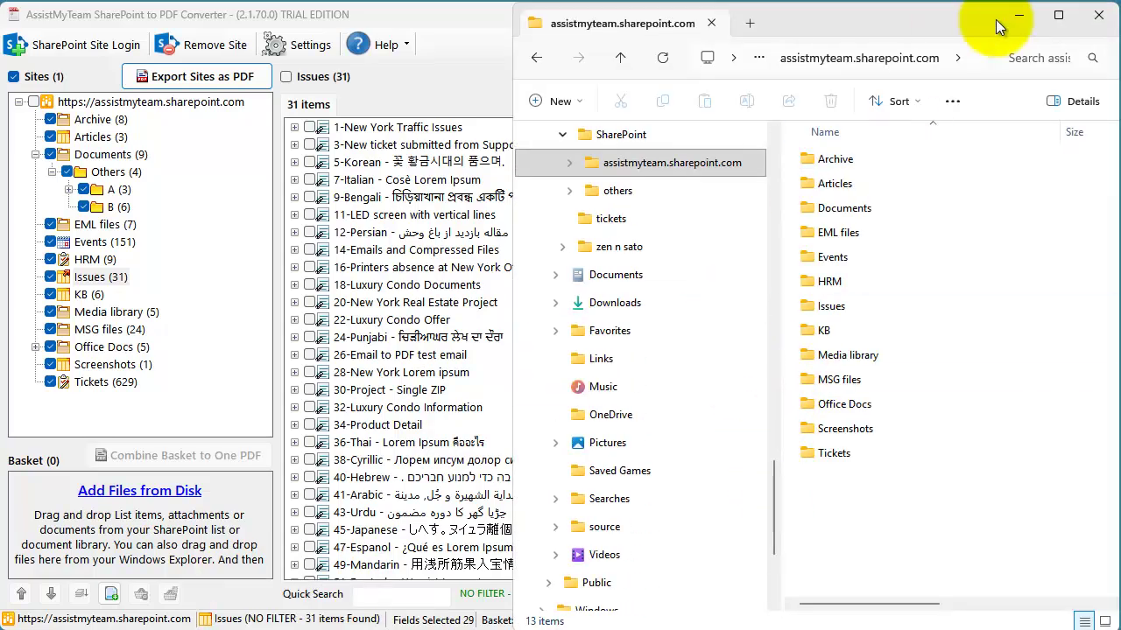
left_click(569, 163)
left_click(631, 247)
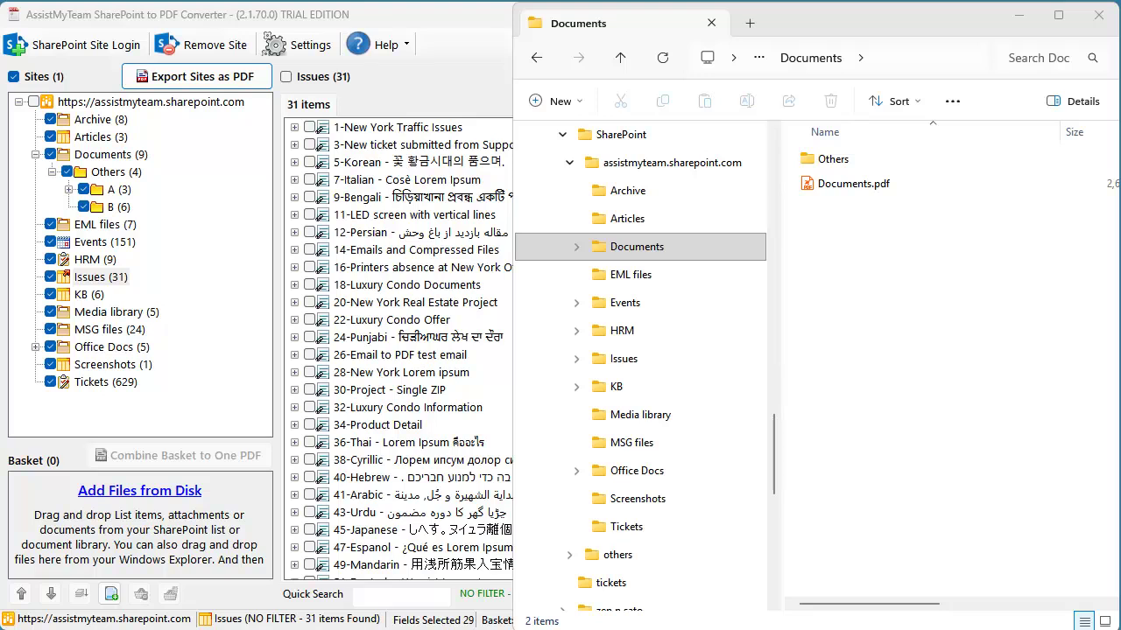
left_click(848, 187)
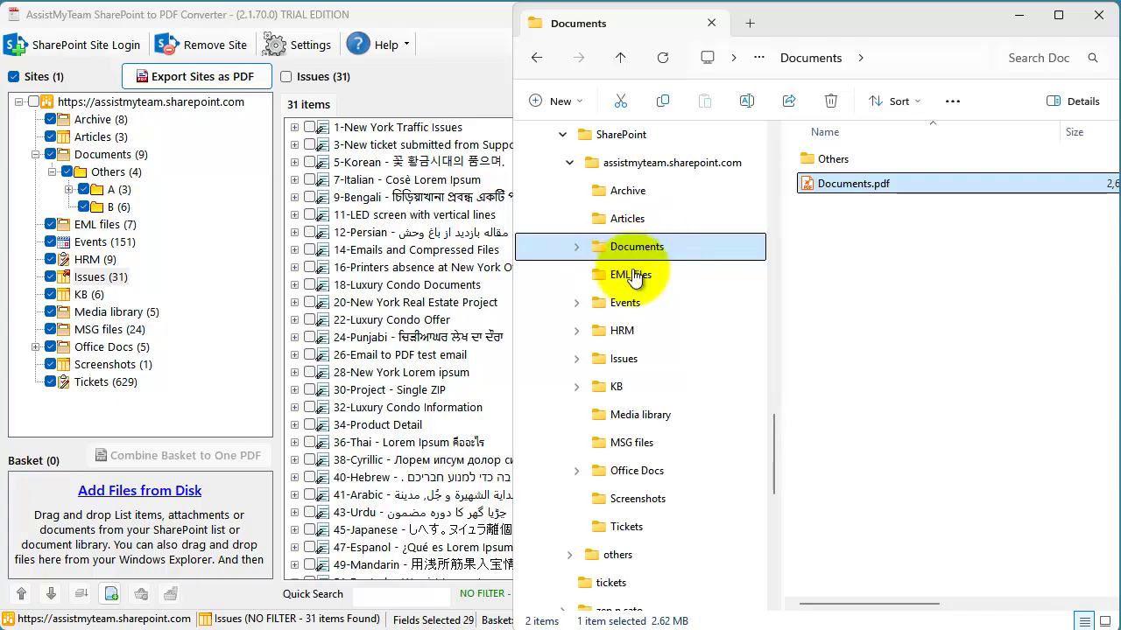
left_click(625, 366)
left_click(858, 183)
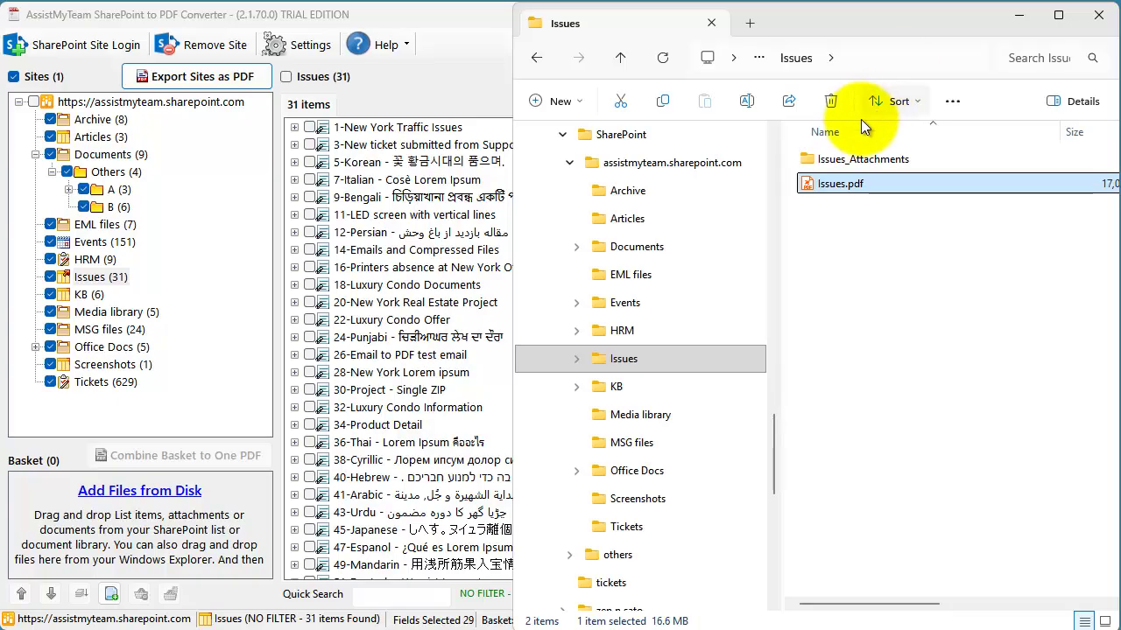
- Open Issues.pdf to check its SAMPLE watermark and per-issue bookmarks
double_click(850, 183)
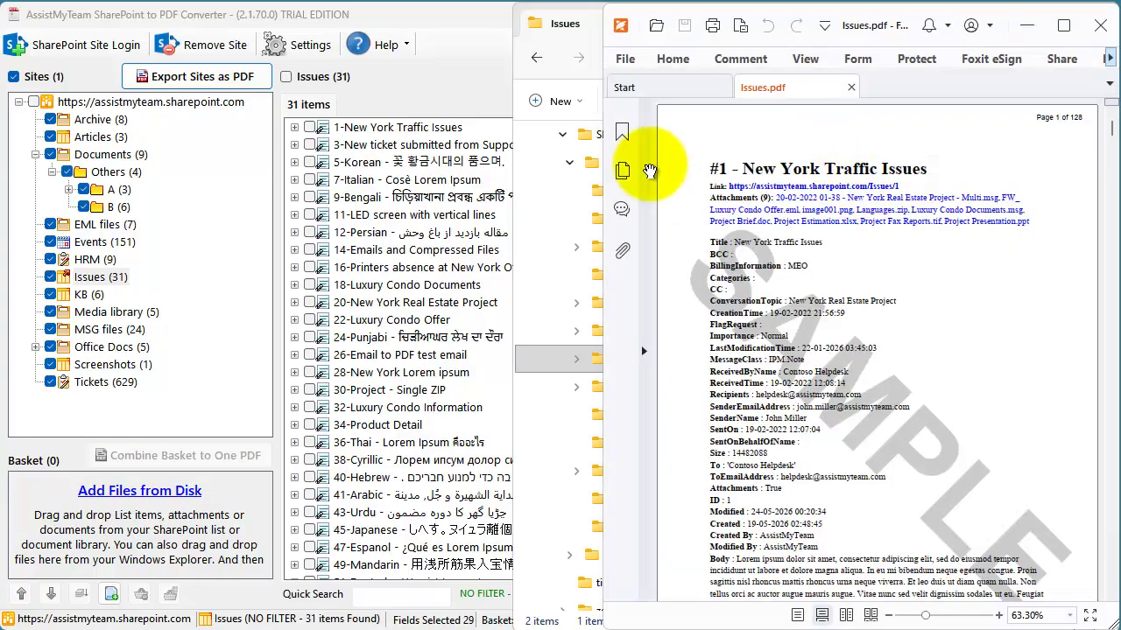
left_click(621, 131)
mouse_move(844, 213)
left_mouse_down()
mouse_move(852, 382)
mouse_move(855, 219)
mouse_move(827, 223)
left_mouse_up()
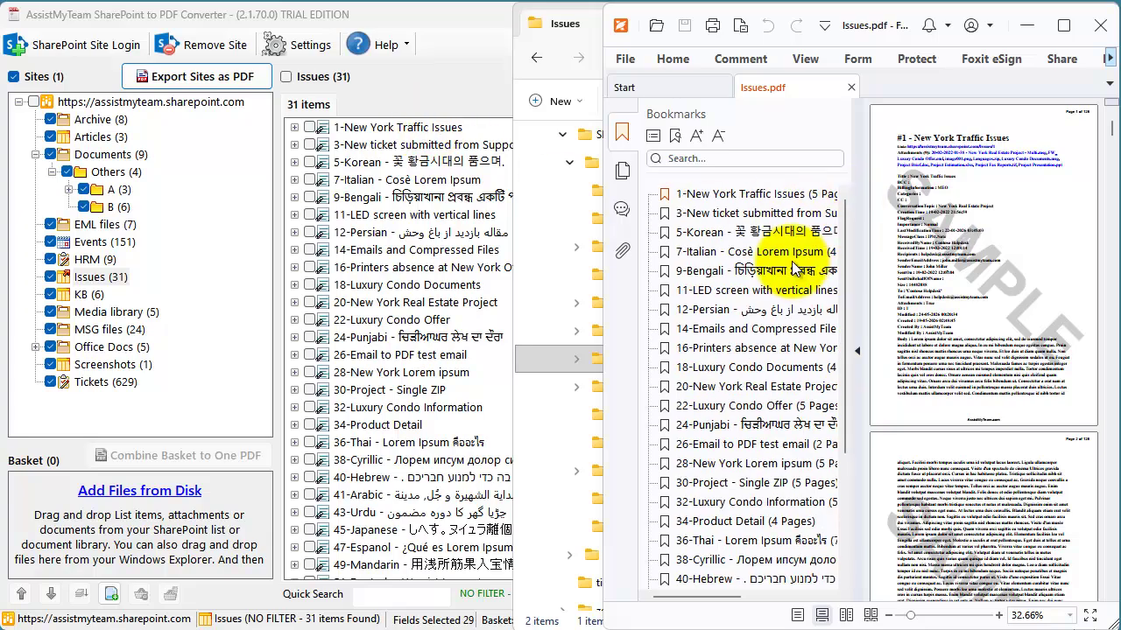
left_click(1094, 32)
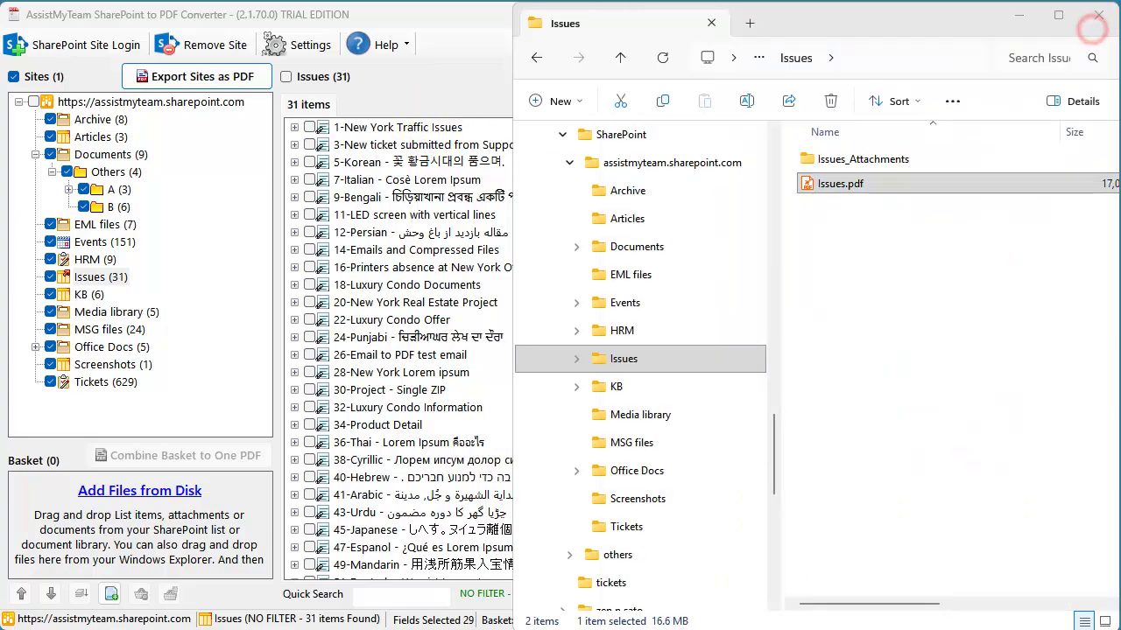
- Open the Issues_Attachments folder to check the 143 extracted attachment files
left_click(879, 181)
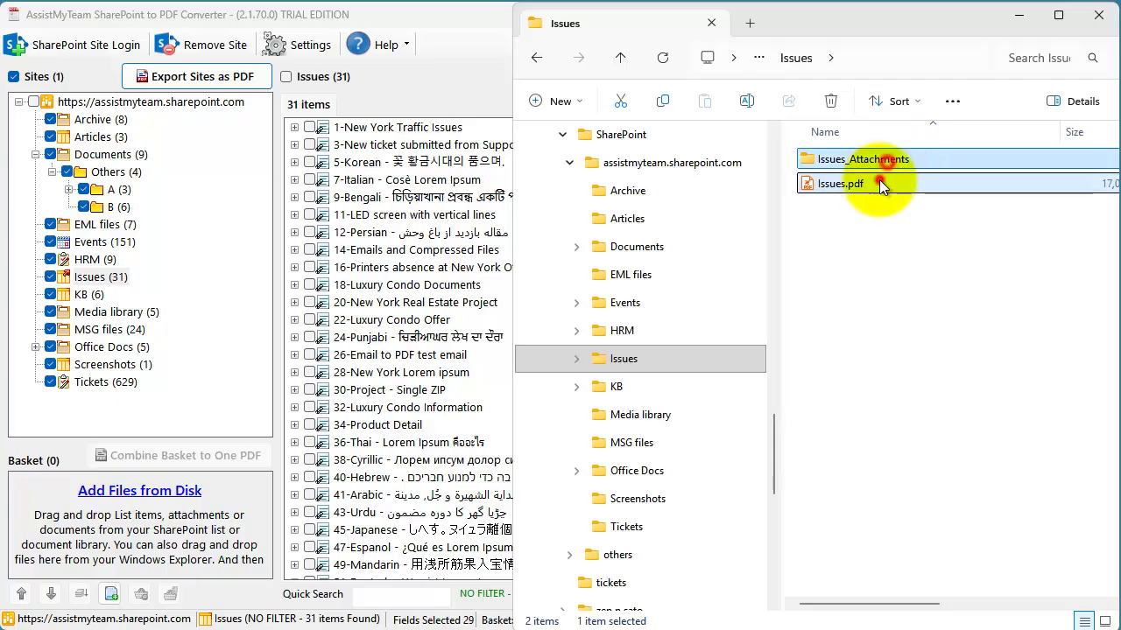
double_click(889, 161)
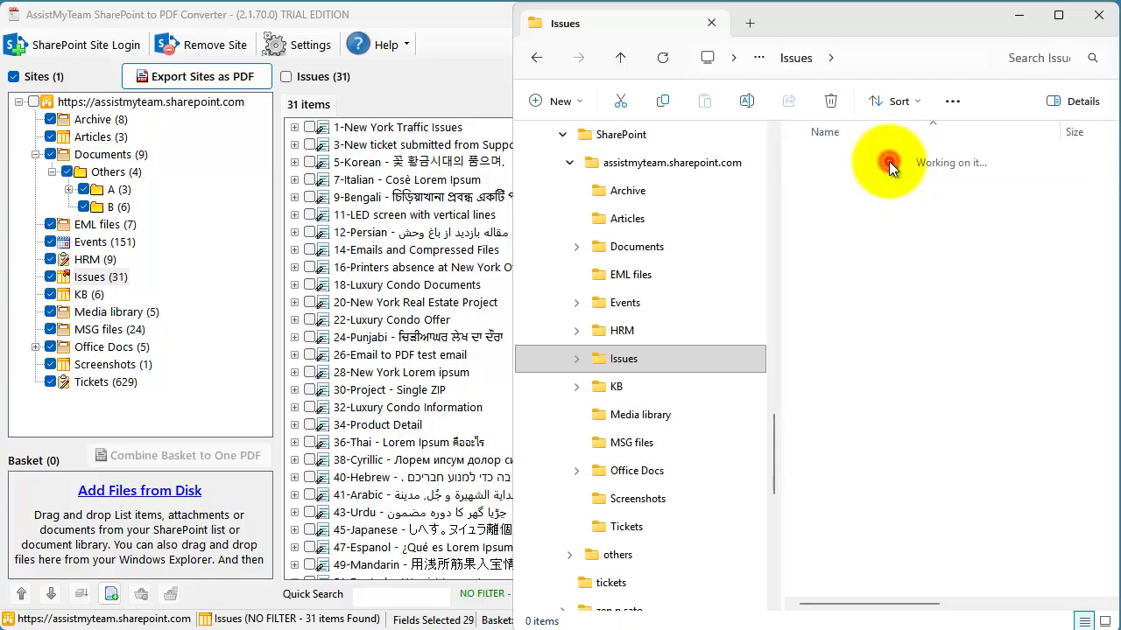
left_click_drag(1060, 136, 1092, 117)
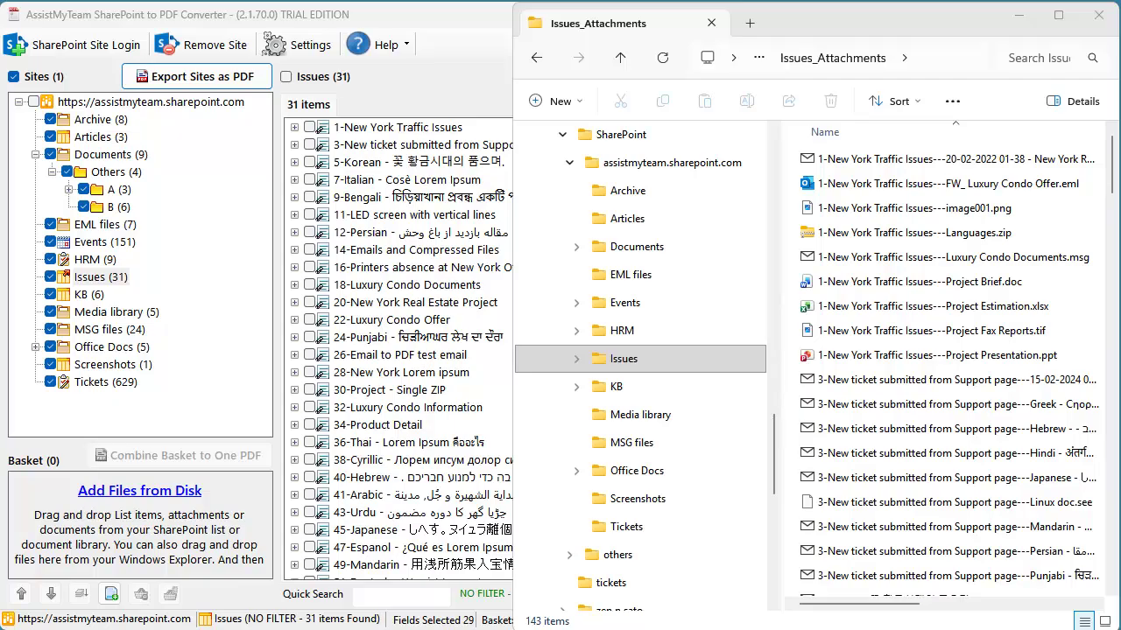
left_click(1098, 15)
- Set Bulk Export to combine all lists and libraries into one PDF, then convert with the default file name
left_click(215, 75)
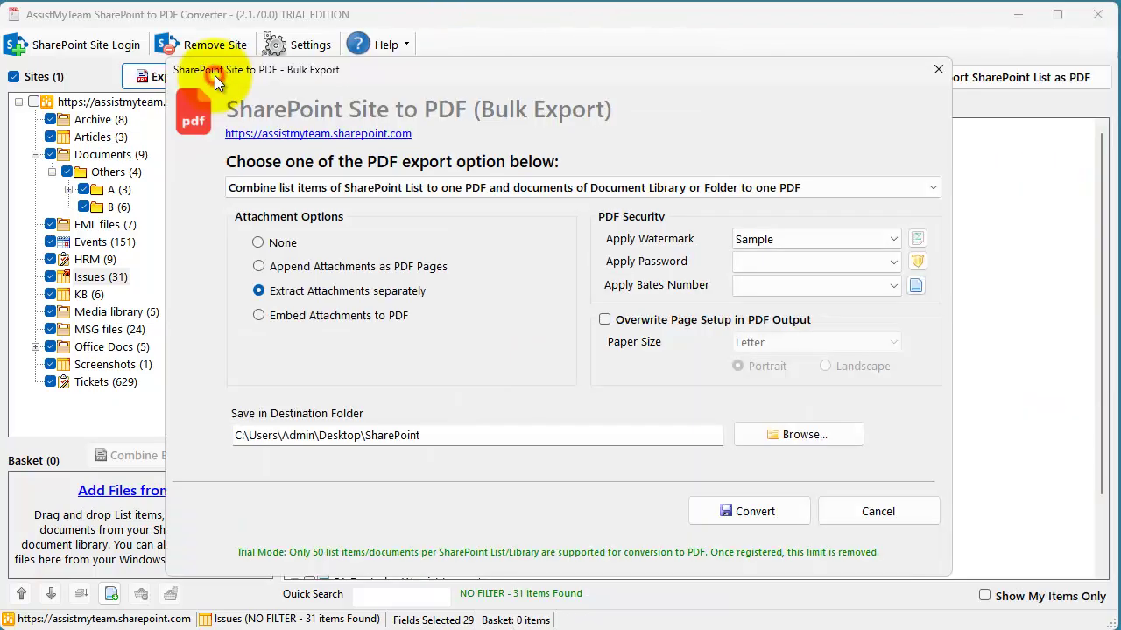
left_click(379, 189)
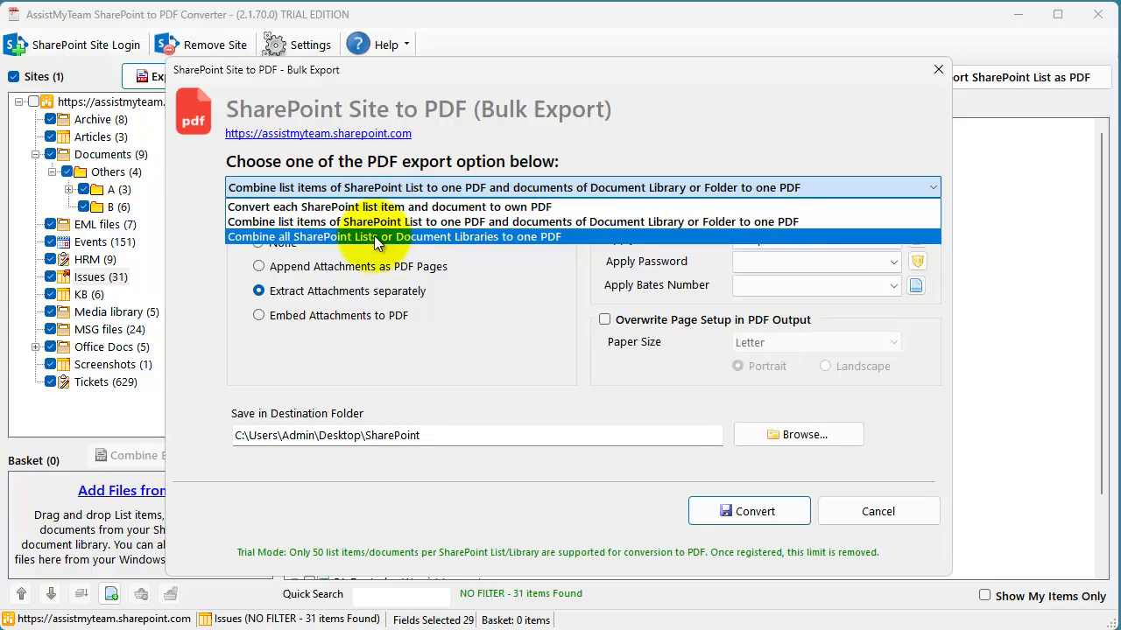
left_click(374, 236)
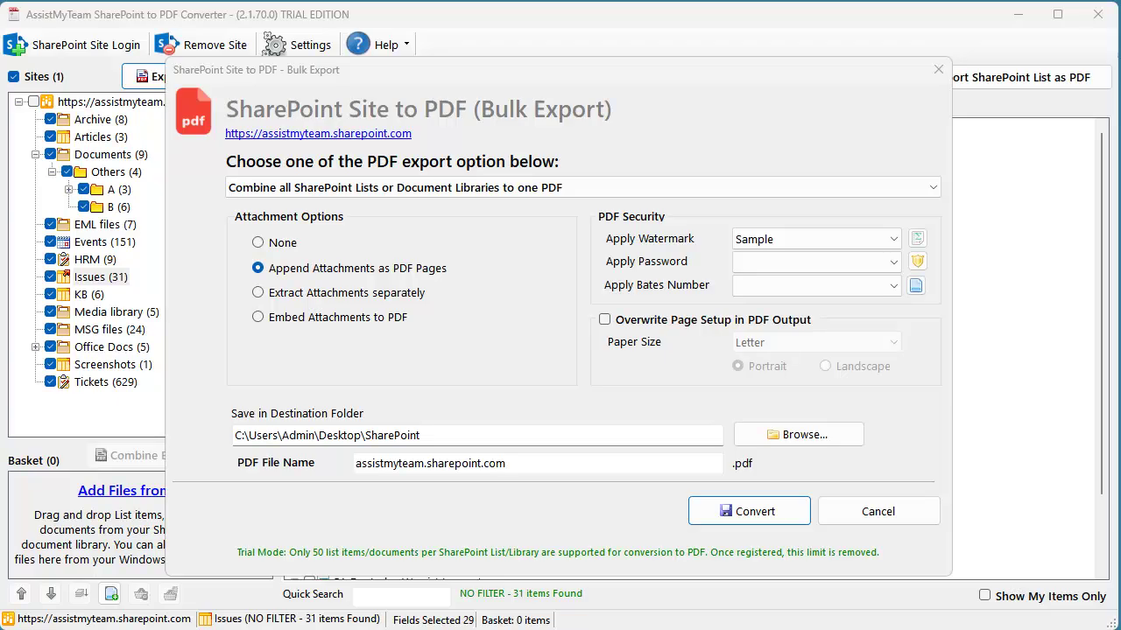
left_click(487, 458)
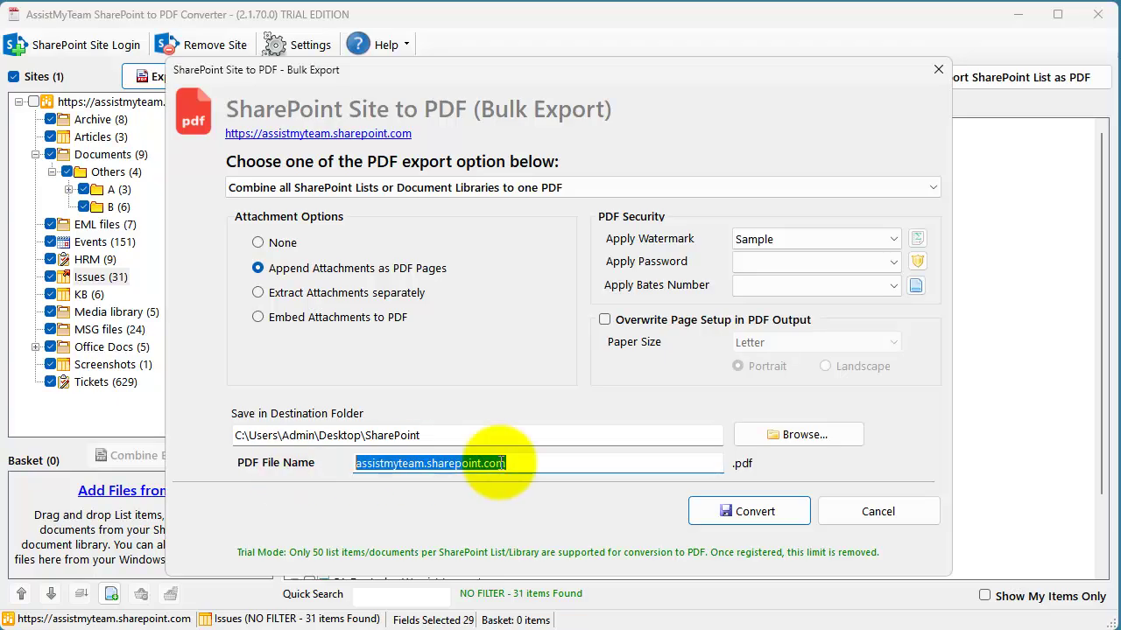
left_click(544, 463)
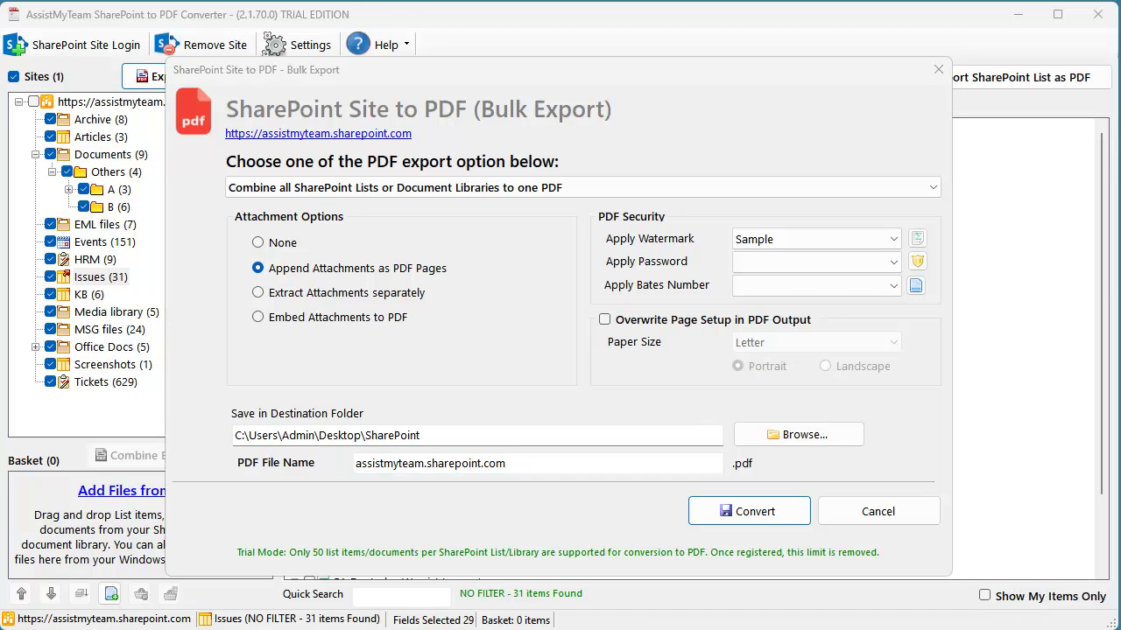
left_click(571, 461)
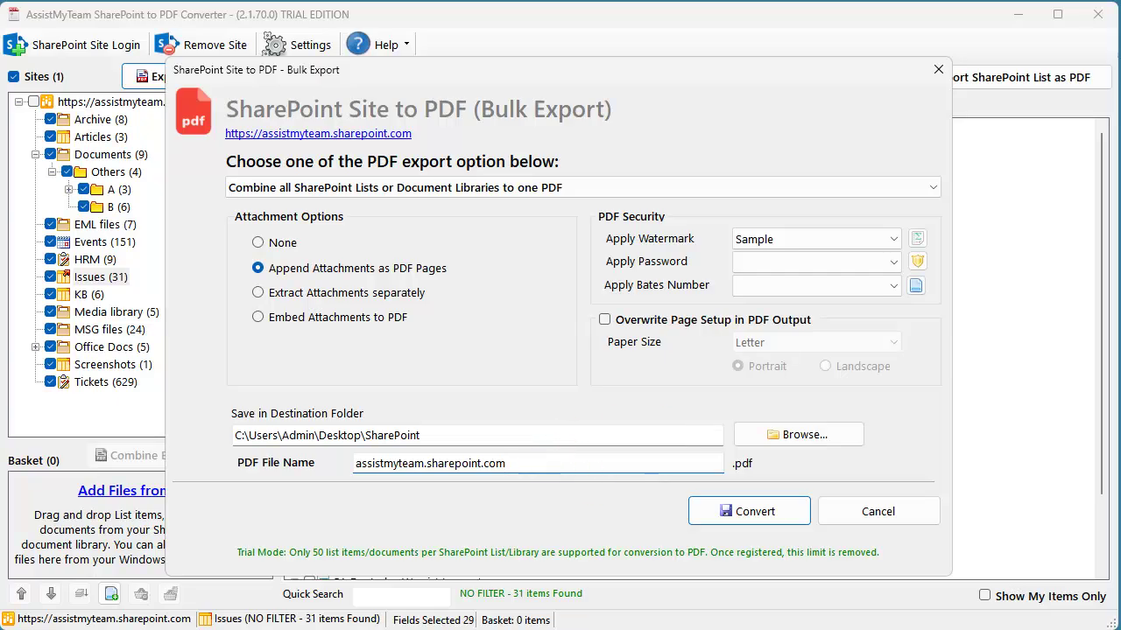
left_click(748, 512)
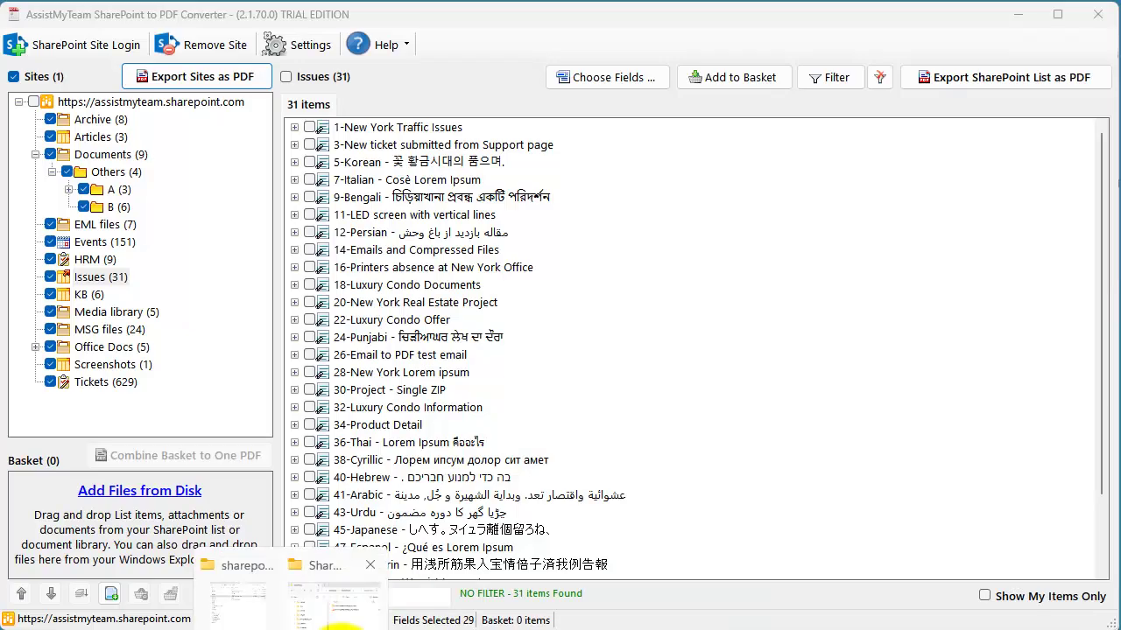
- Open assistmyteam.sharepoint.com.pdf and expand the root, Archive, docs and PDFs bookmarks
left_click(337, 591)
left_click(946, 186)
double_click(949, 186)
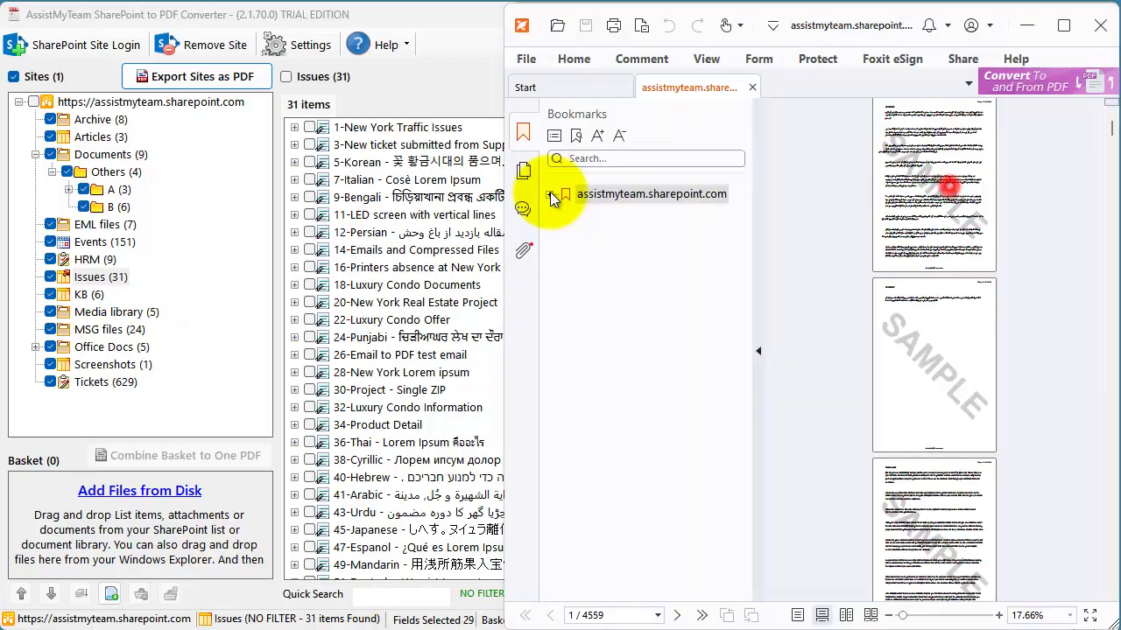
left_click(551, 194)
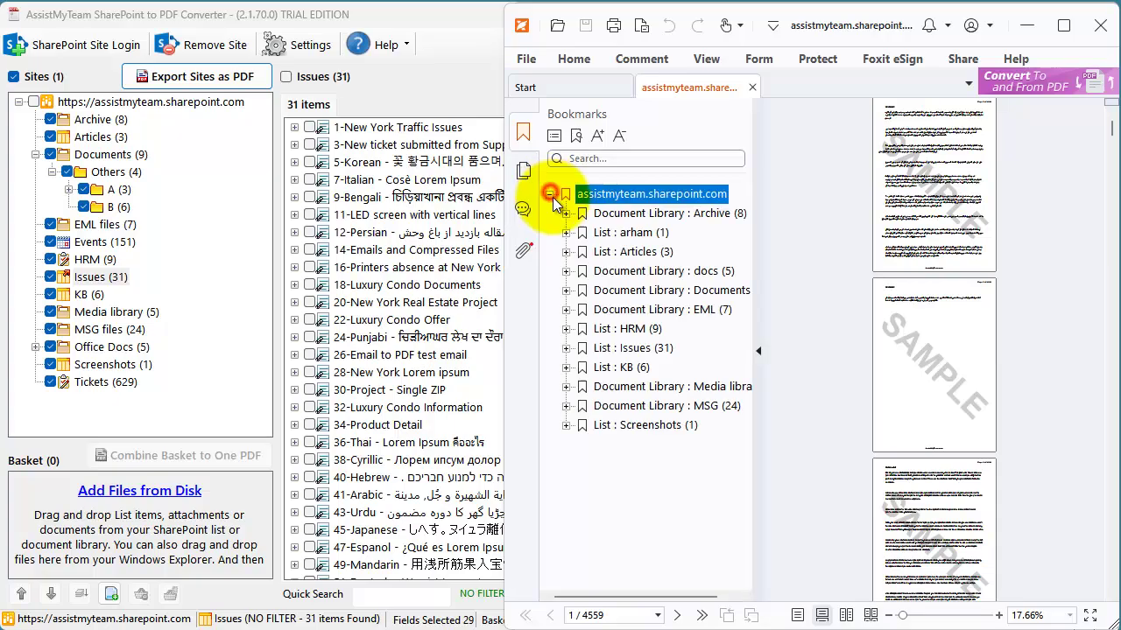
left_click(566, 213)
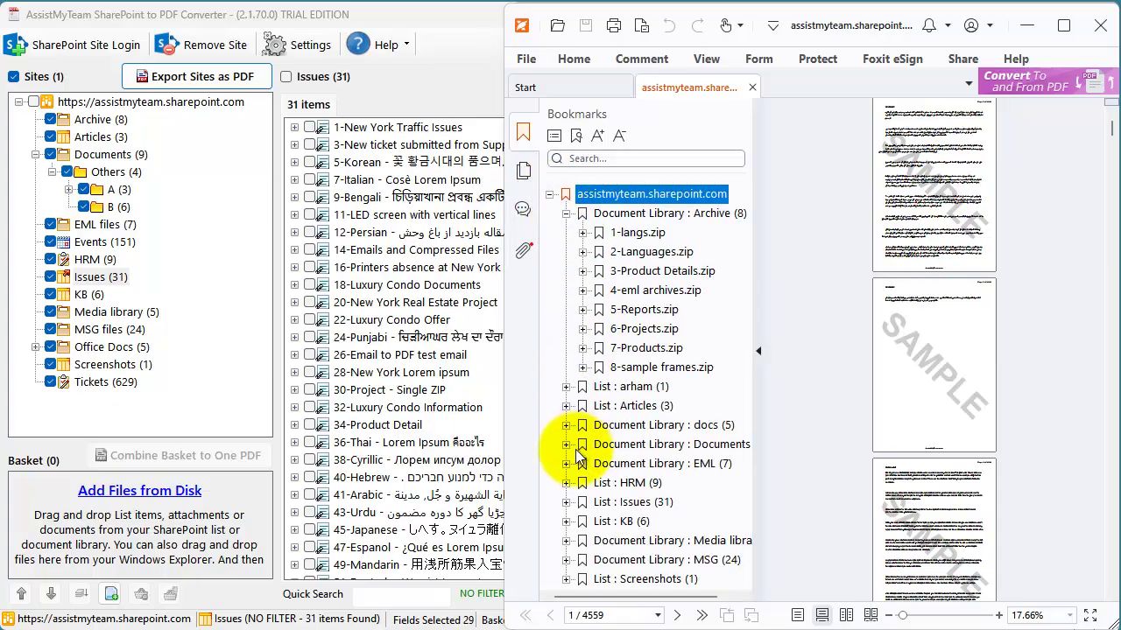
left_click(566, 424)
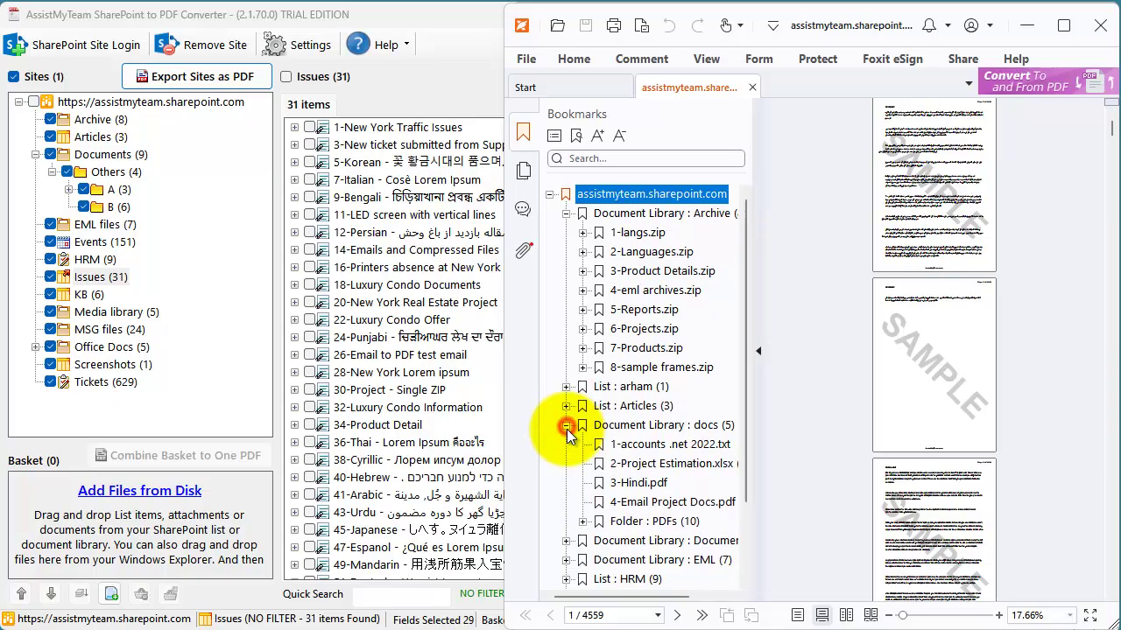
left_click_drag(762, 432, 865, 433)
left_click(582, 522)
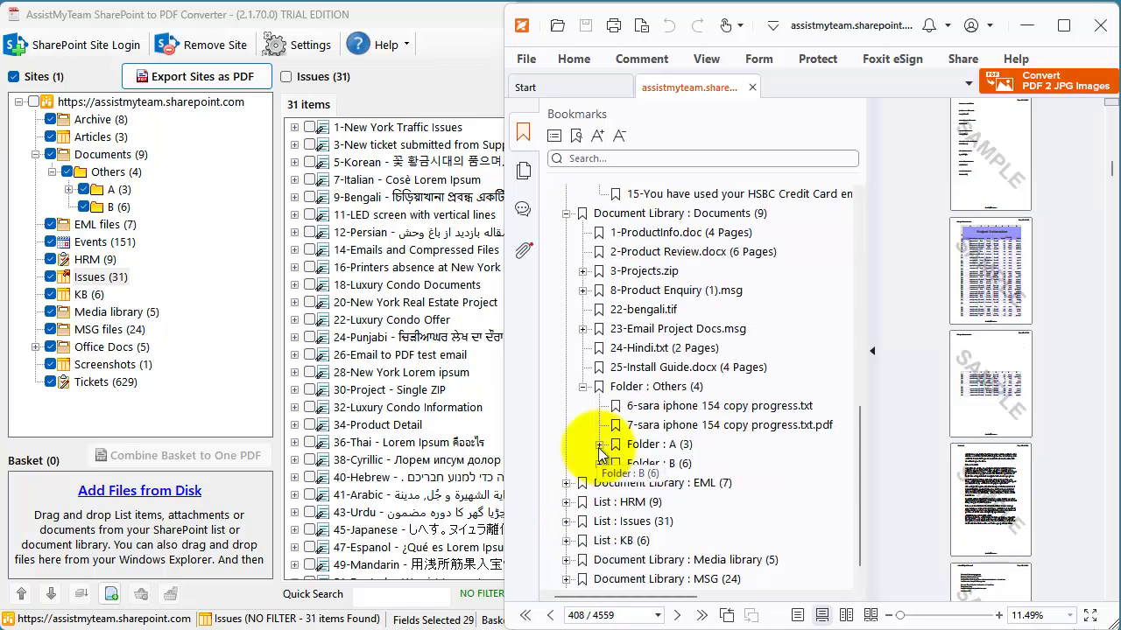
- Jump through the folder A, Documents, Others, Issues and HRM bookmarks, then back to Archive
left_click(598, 446)
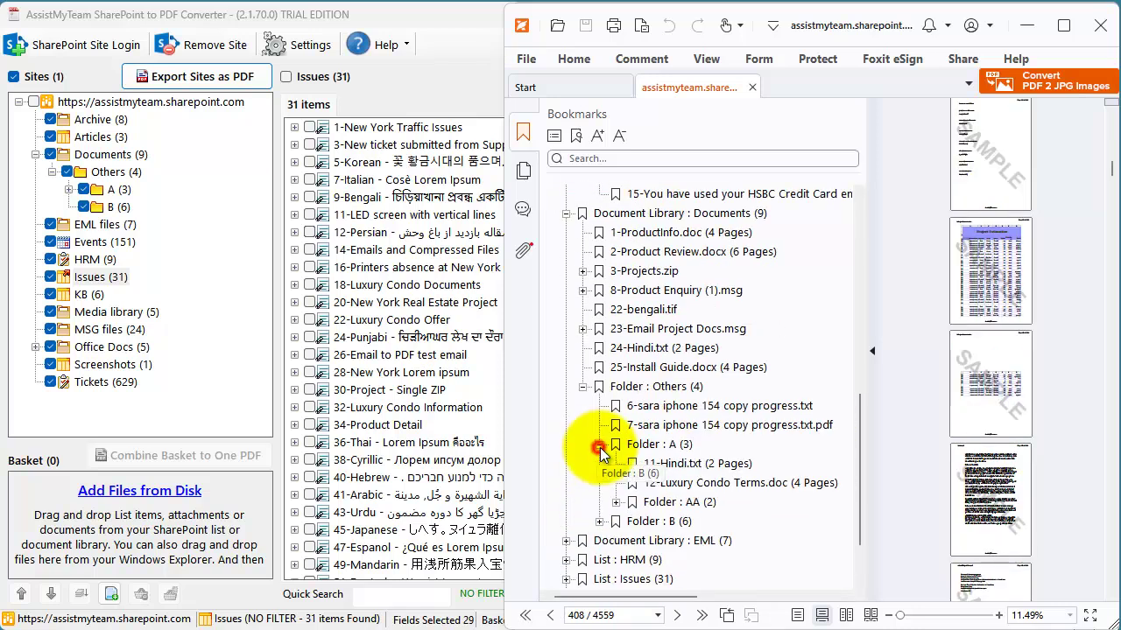
left_click(657, 445)
left_click(630, 218)
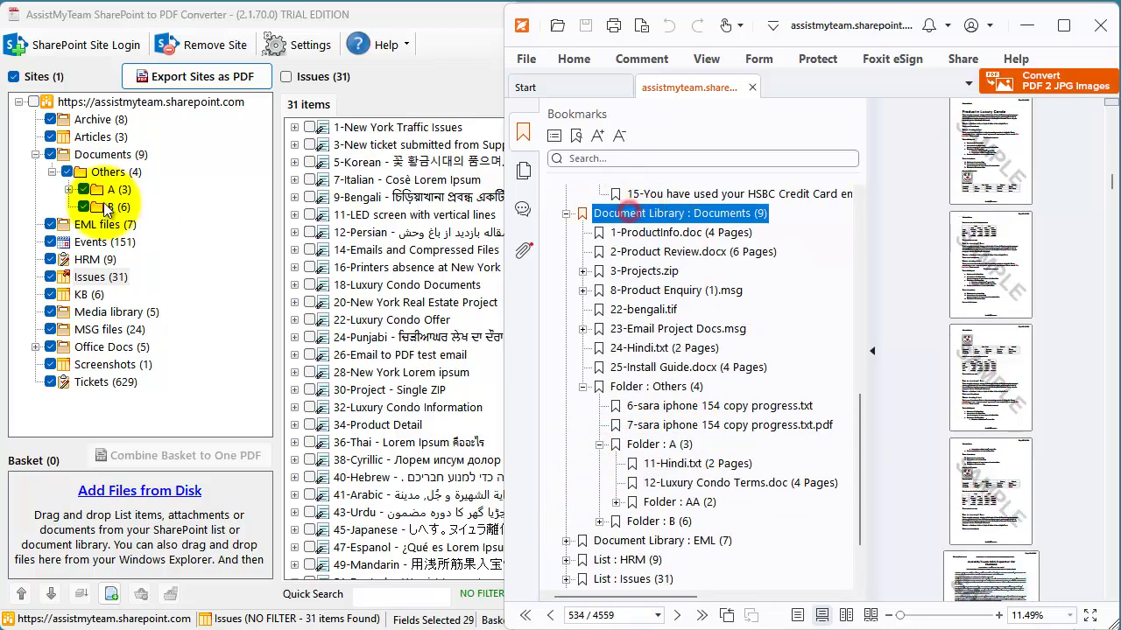
left_click(655, 386)
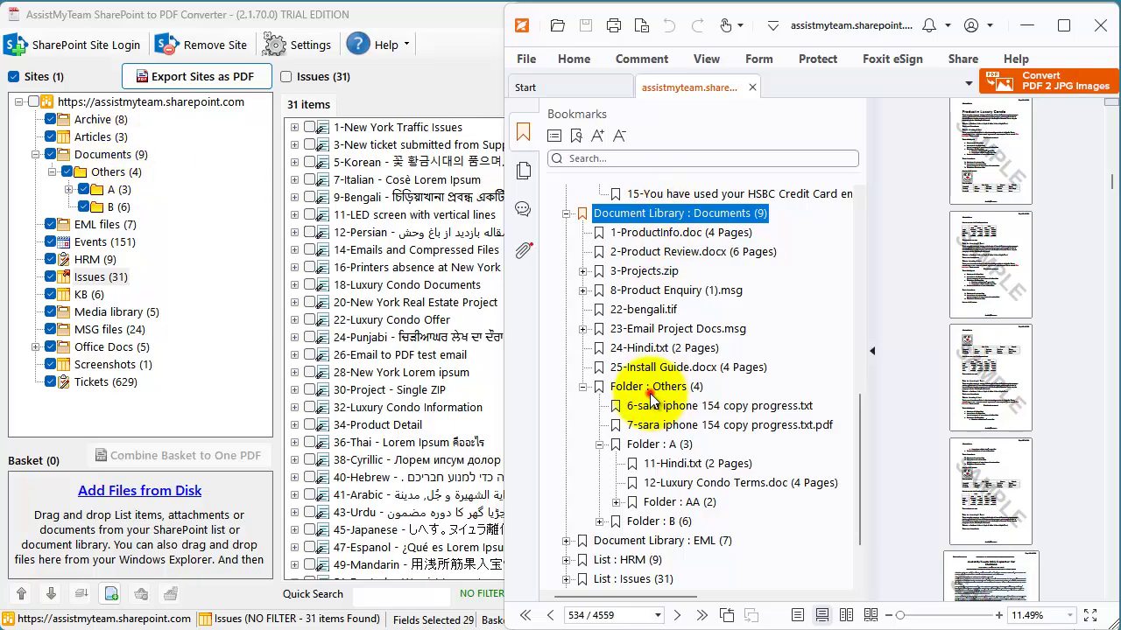
left_click_drag(863, 425, 859, 457)
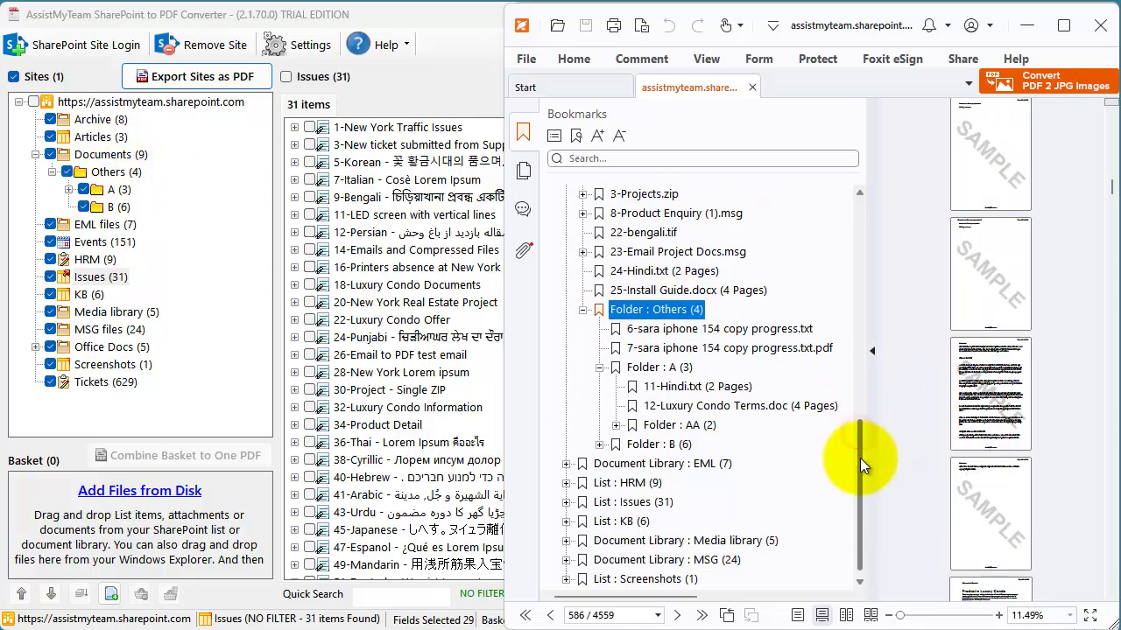
left_click(652, 501)
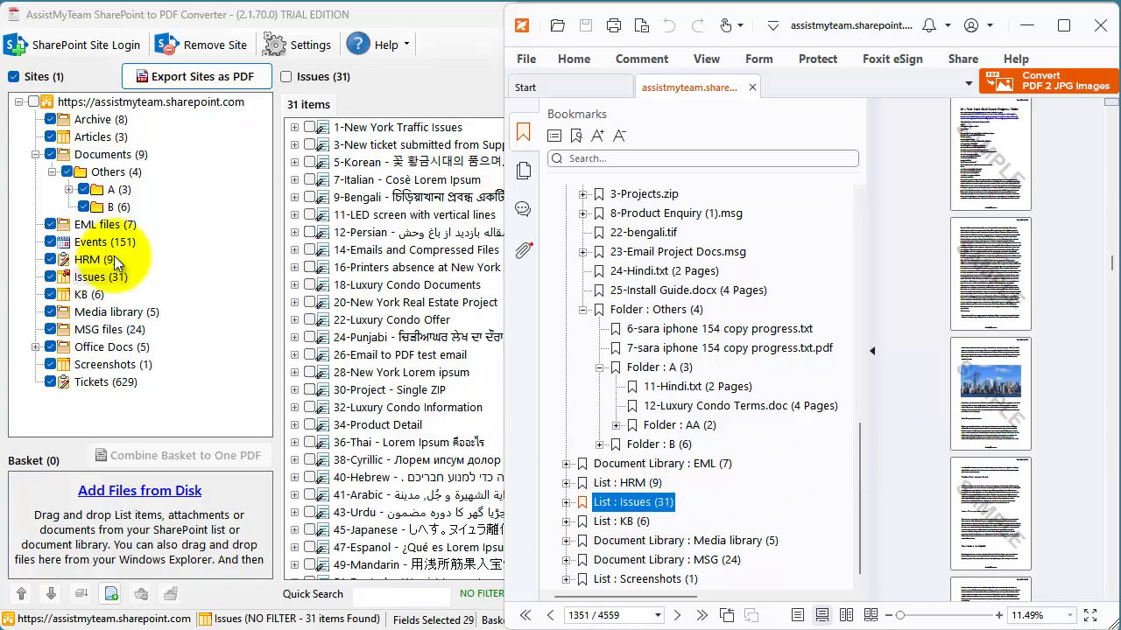
left_click(629, 483)
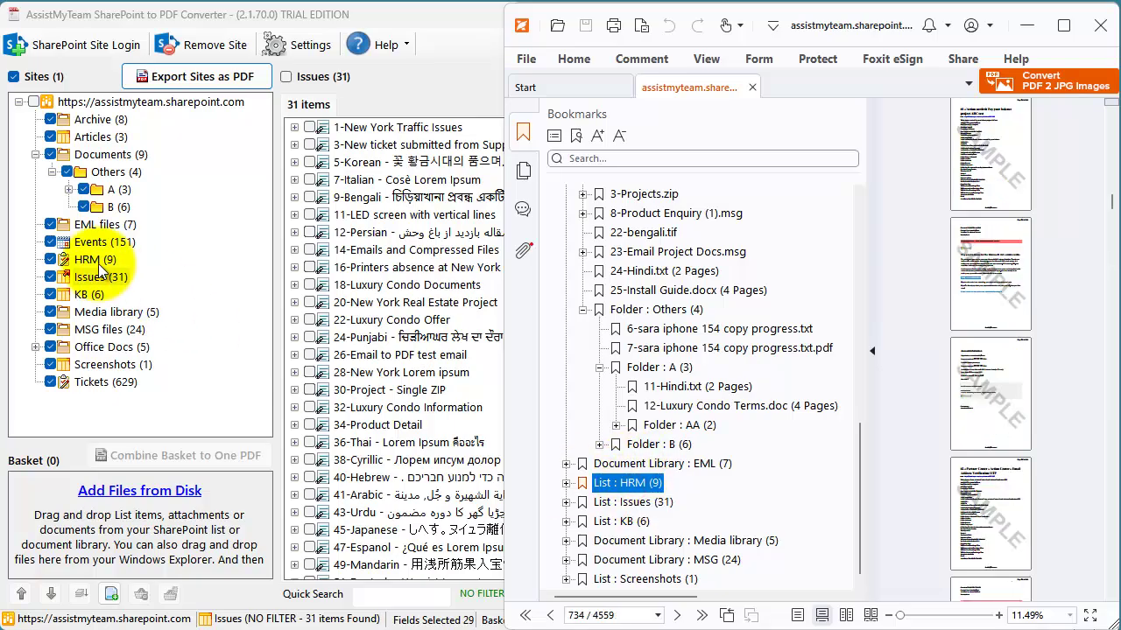
left_click_drag(860, 484, 852, 210)
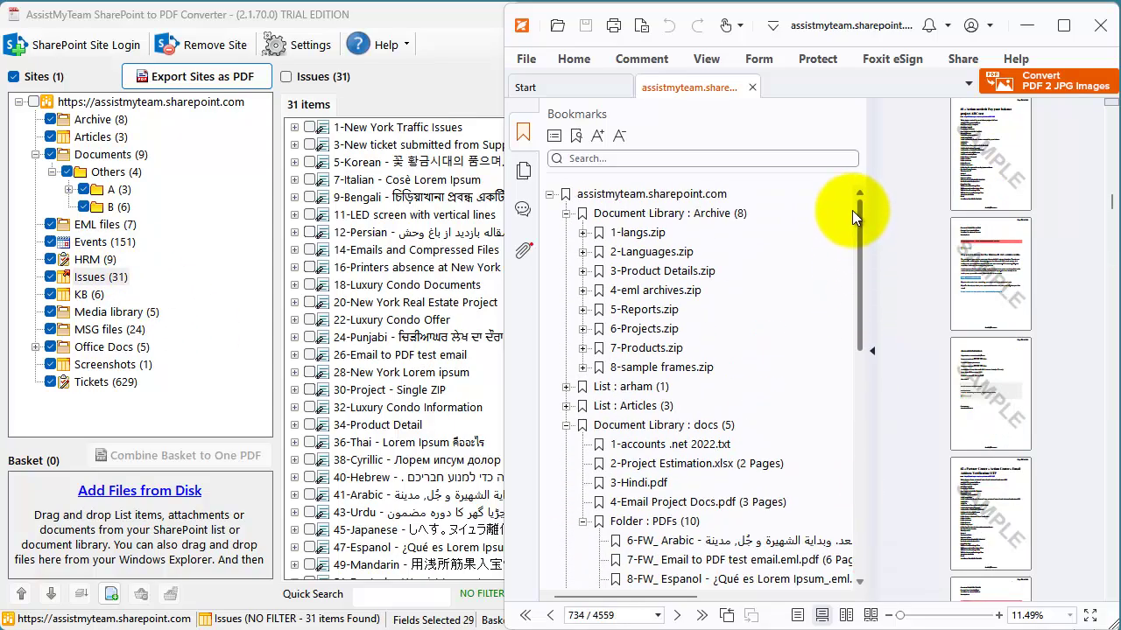
left_click(667, 215)
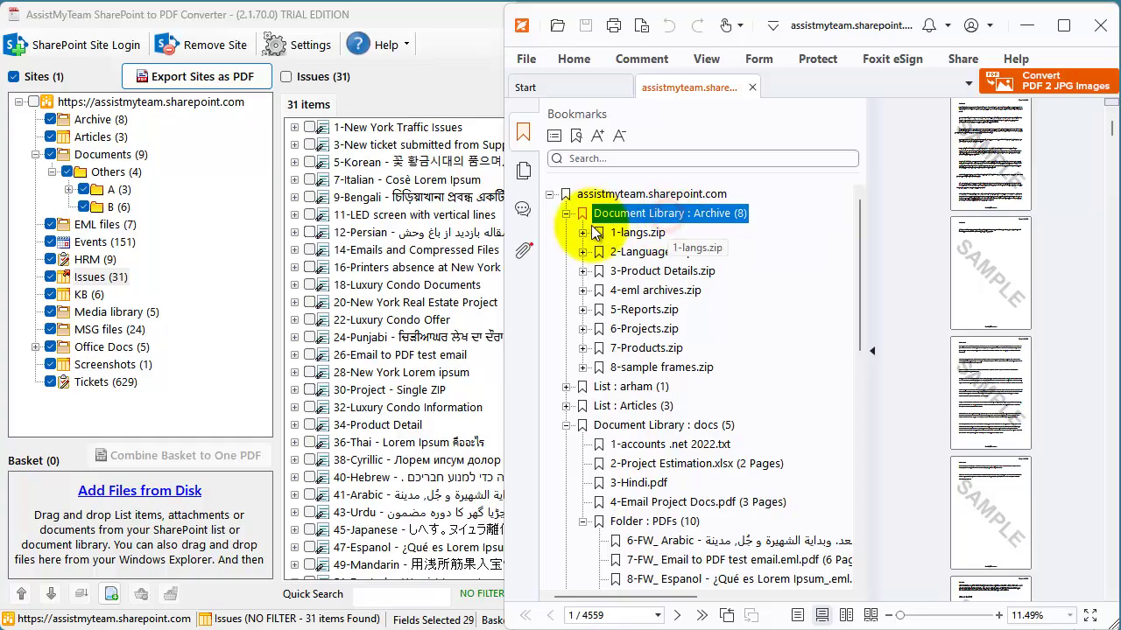
- Expand the 1-langs.zip bookmark and jump to the 2-Languages.zip and 3-Product Details.zip pages
left_click(98, 120)
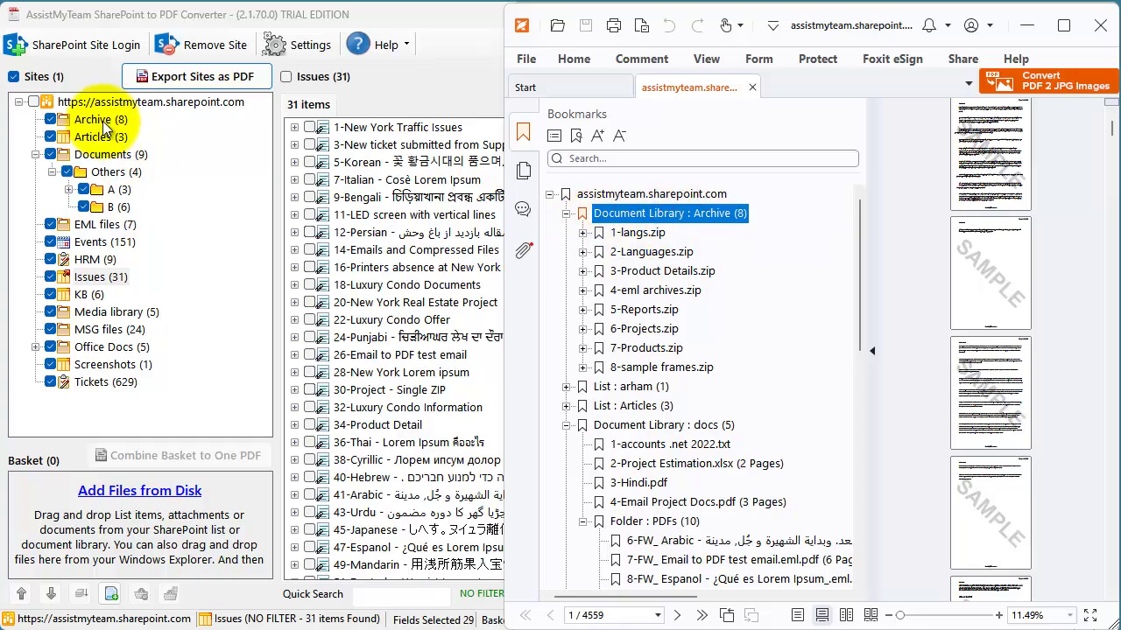
left_click(640, 233)
left_click(582, 233)
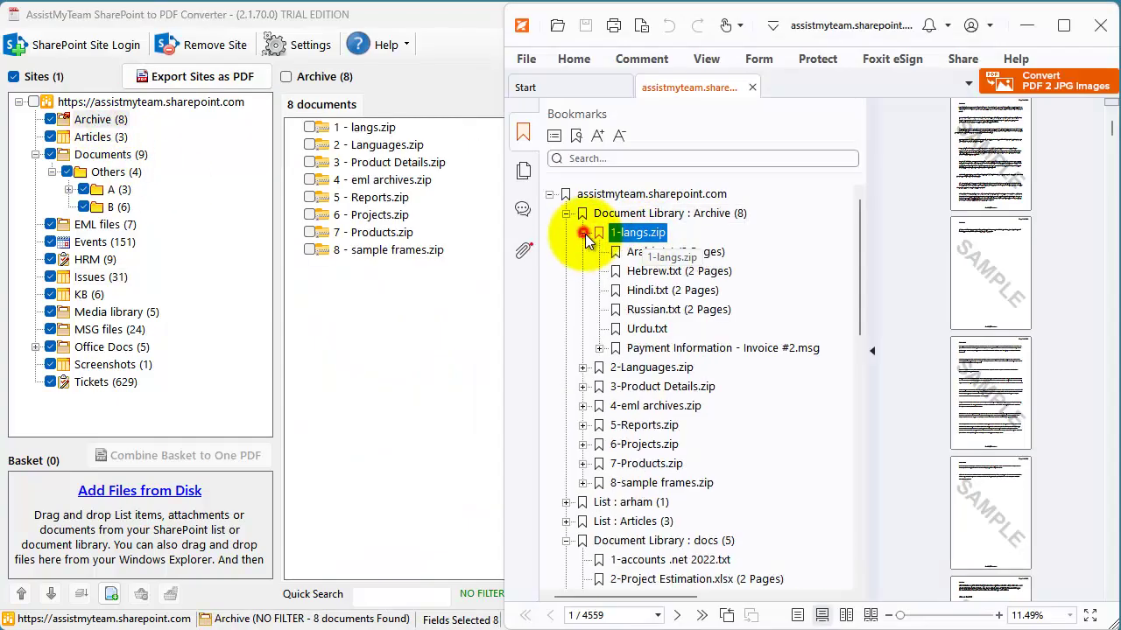
left_click(646, 368)
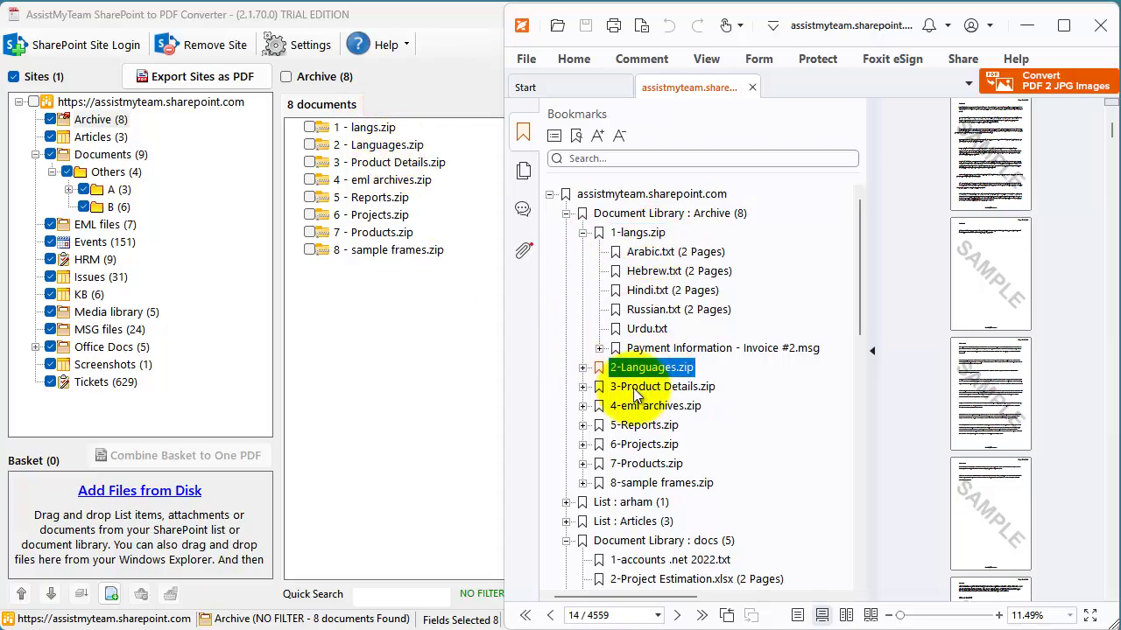
left_click(639, 386)
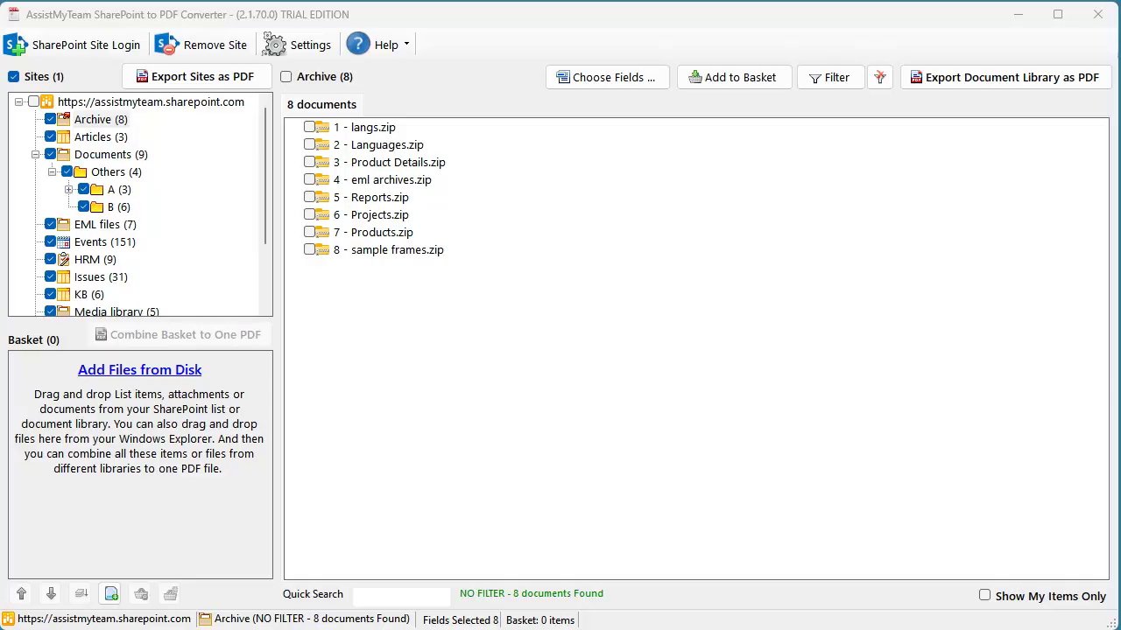
- Add 1 - langs.zip, 2 - Product Review.docx and 1-New York Traffic Issues with attachments to the basket
left_click_drag(400, 125, 134, 461)
left_click_drag(212, 362, 138, 366)
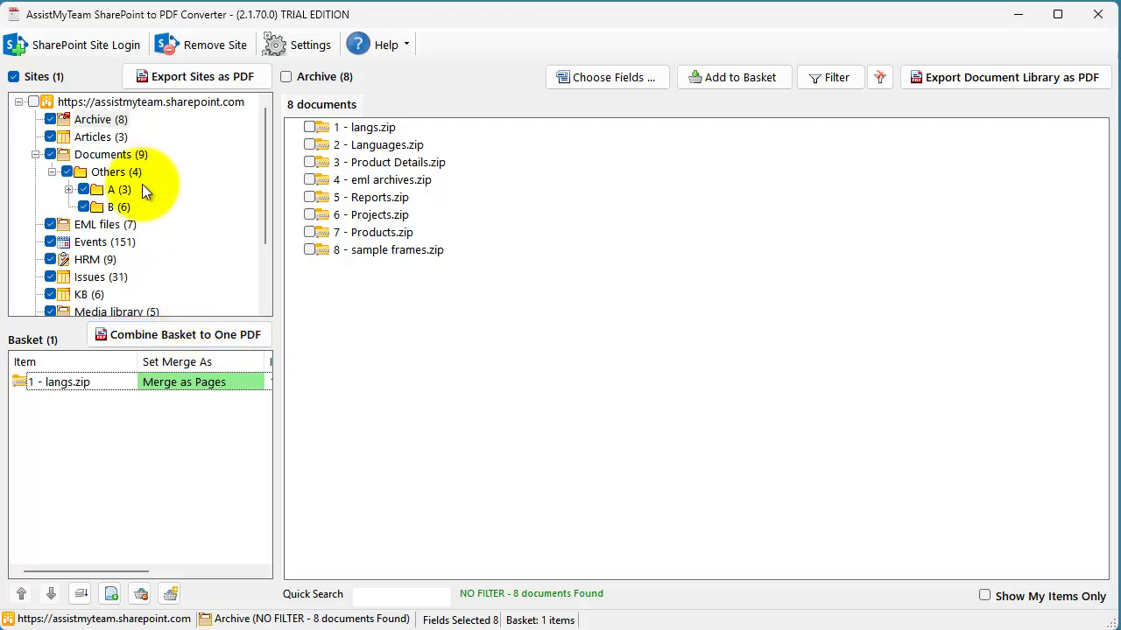
left_click(111, 158)
left_click_drag(411, 147, 105, 455)
left_click(99, 276)
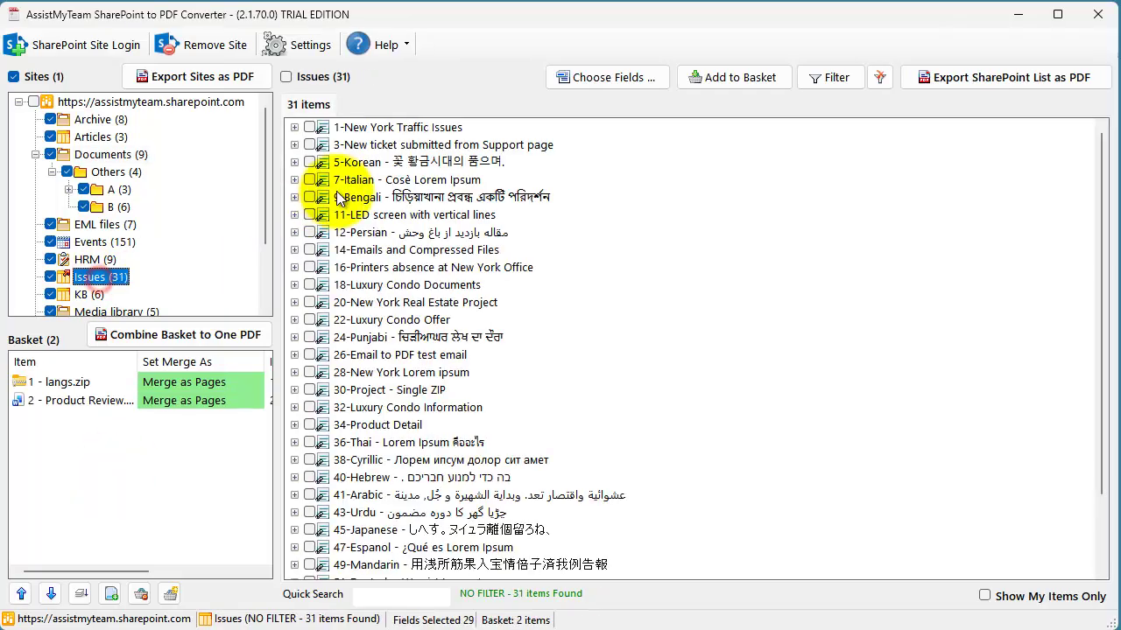
left_click(294, 127)
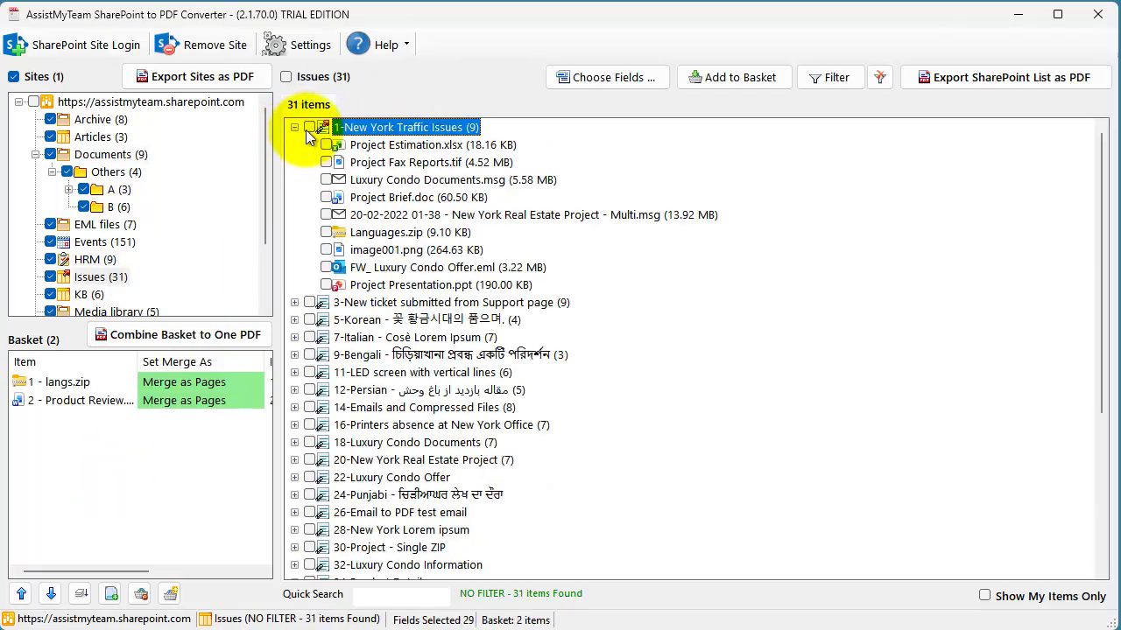
left_click_drag(391, 133, 155, 457)
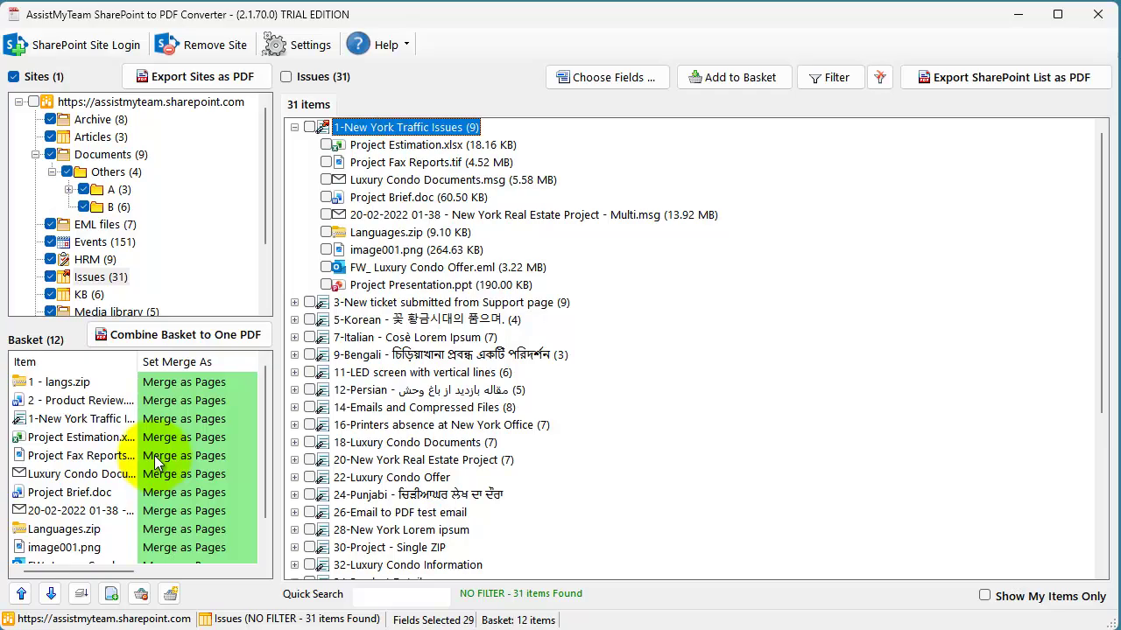
left_click_drag(138, 357, 167, 359)
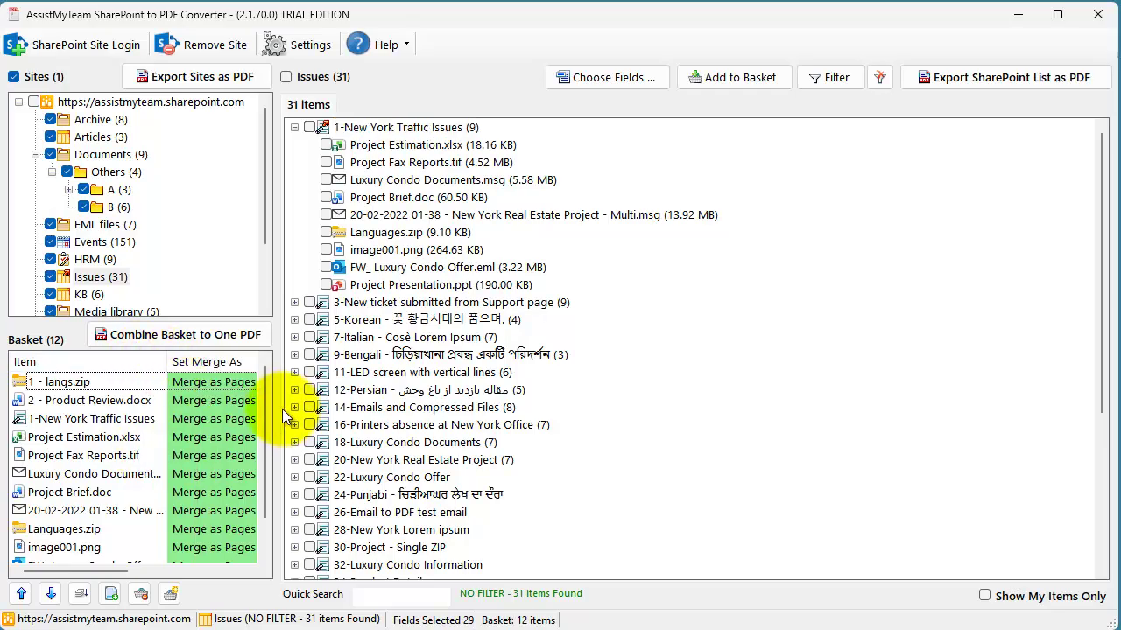
scroll(175, 490, "down", 2)
- Add MultiPageDocs.tif from the Downloads folder to the basket
left_click(110, 595)
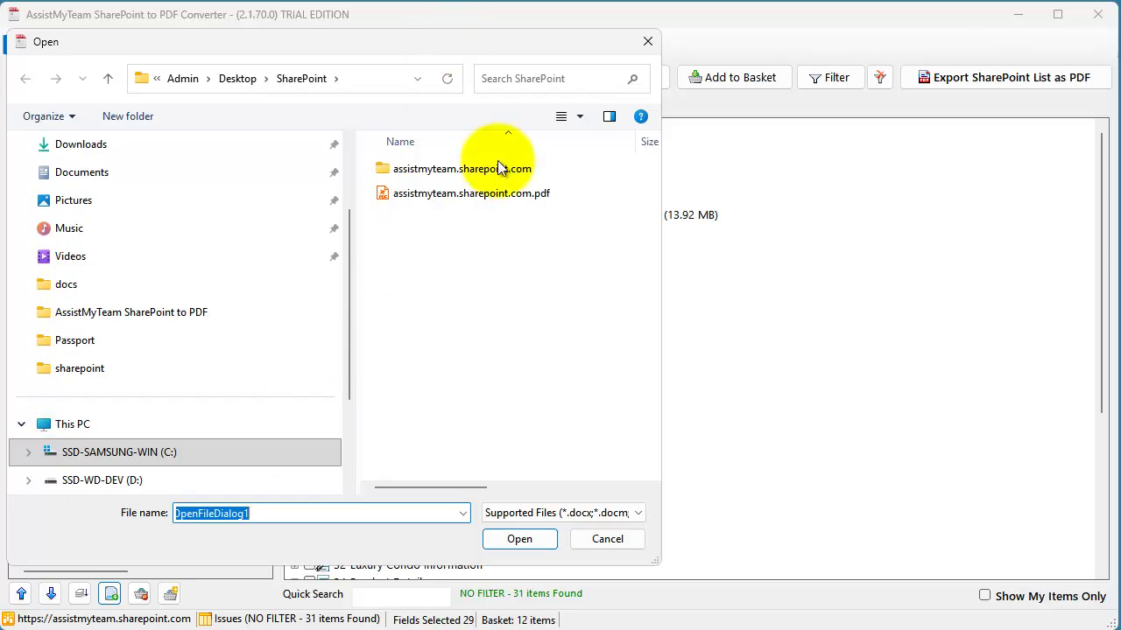
left_click_drag(489, 45, 593, 22)
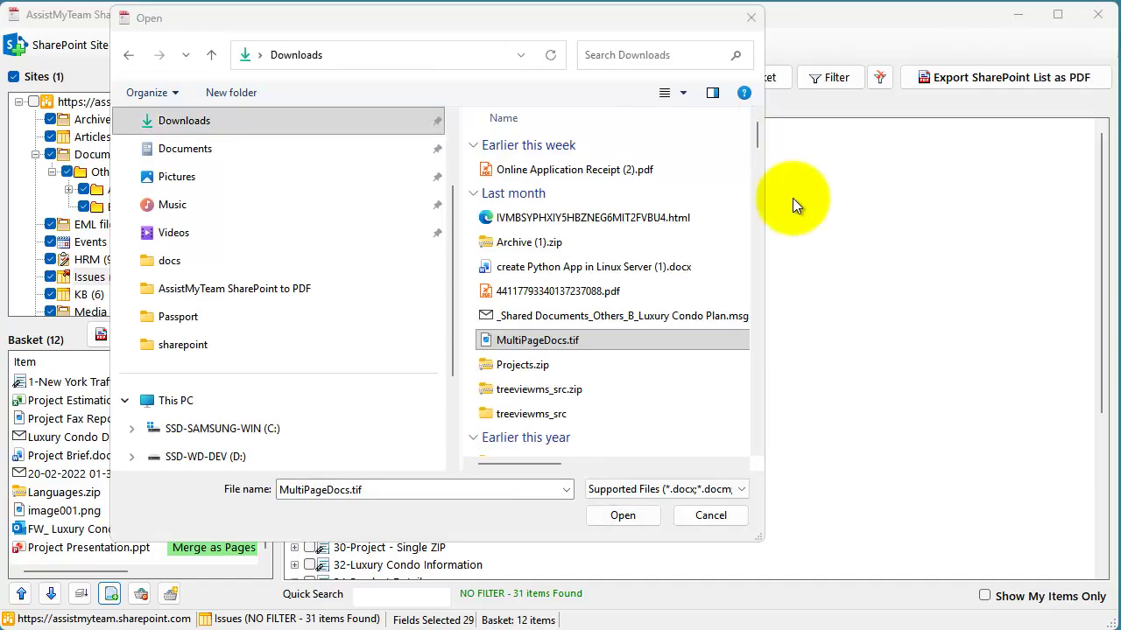
left_click(561, 336)
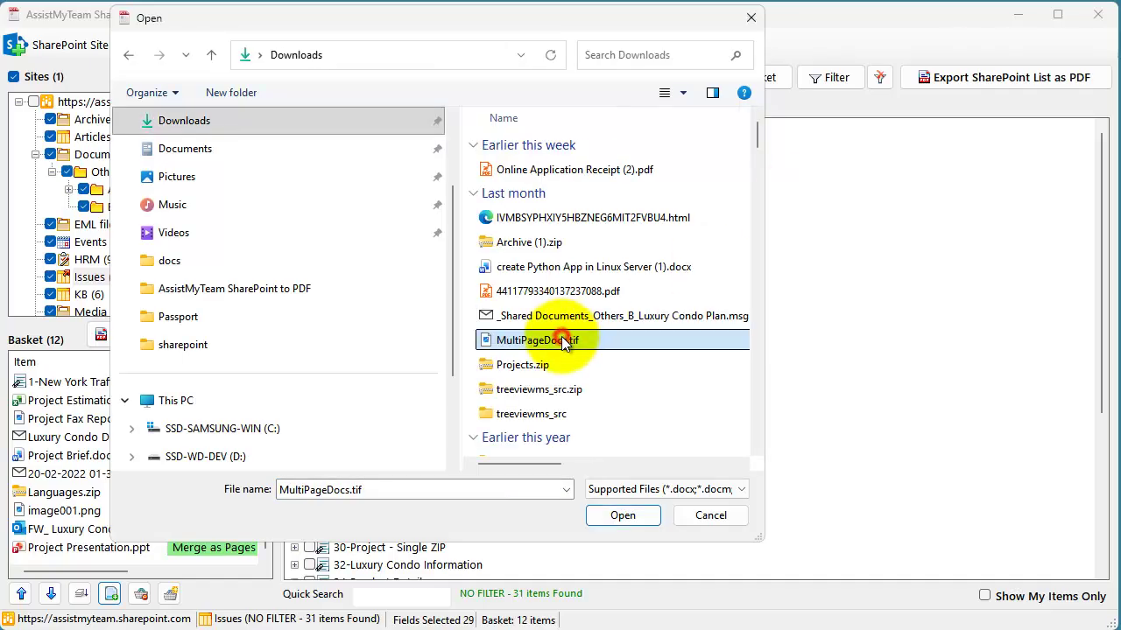
left_click(629, 517)
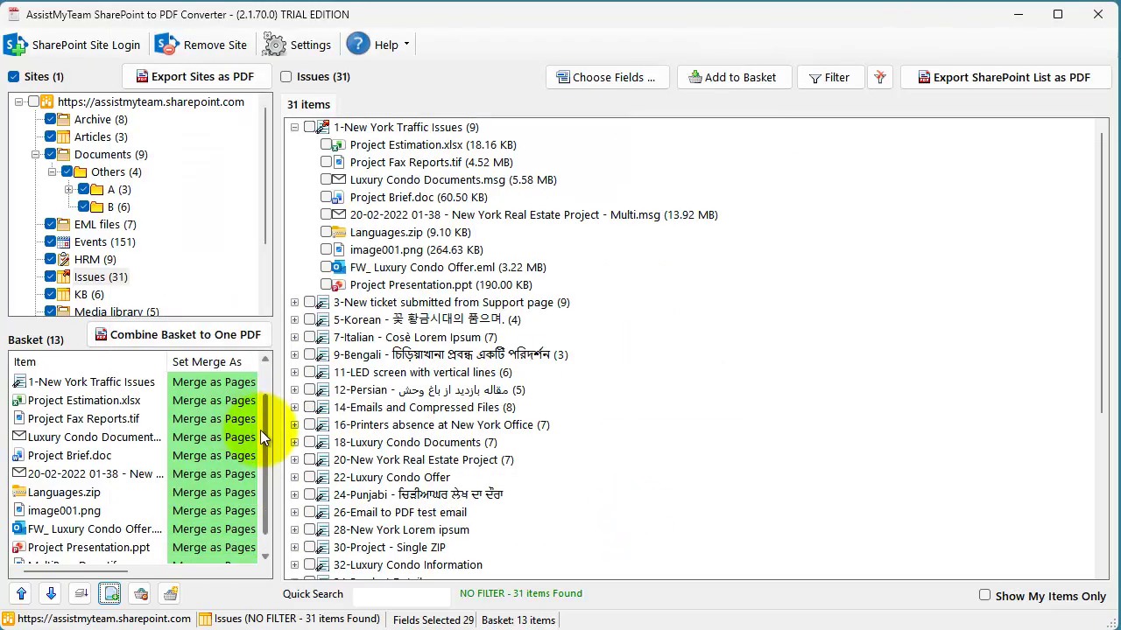
left_click_drag(271, 439, 272, 505)
- Move 1-New York Traffic Issues to the top and 1 - langs.zip above Project Estimation.xlsx
left_click(96, 437)
left_click_drag(167, 362, 173, 362)
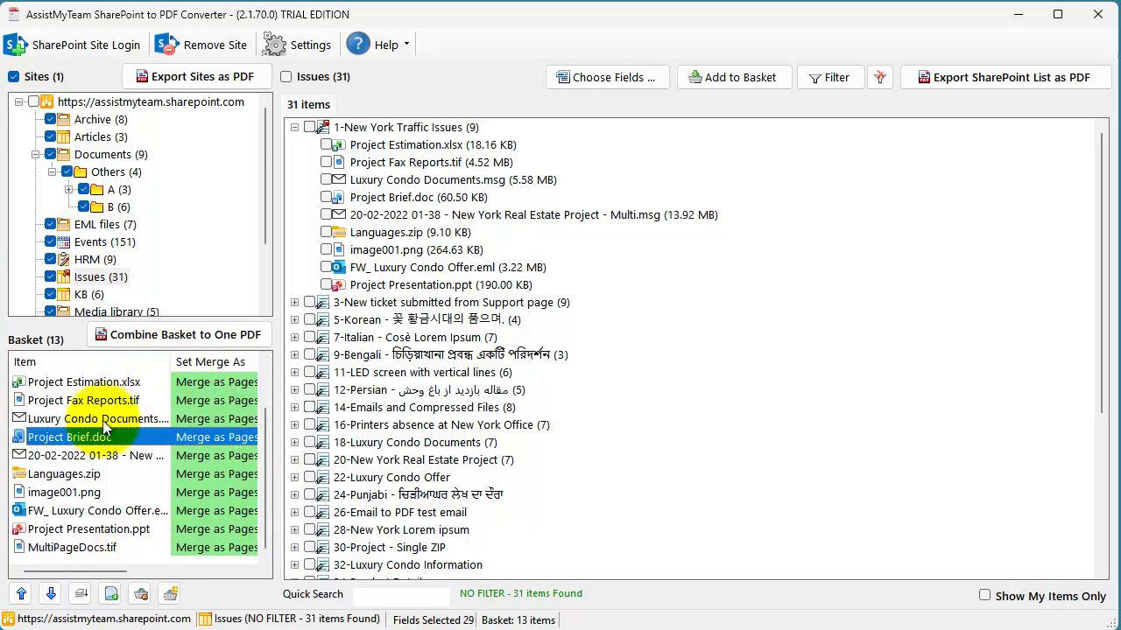
left_click(263, 376)
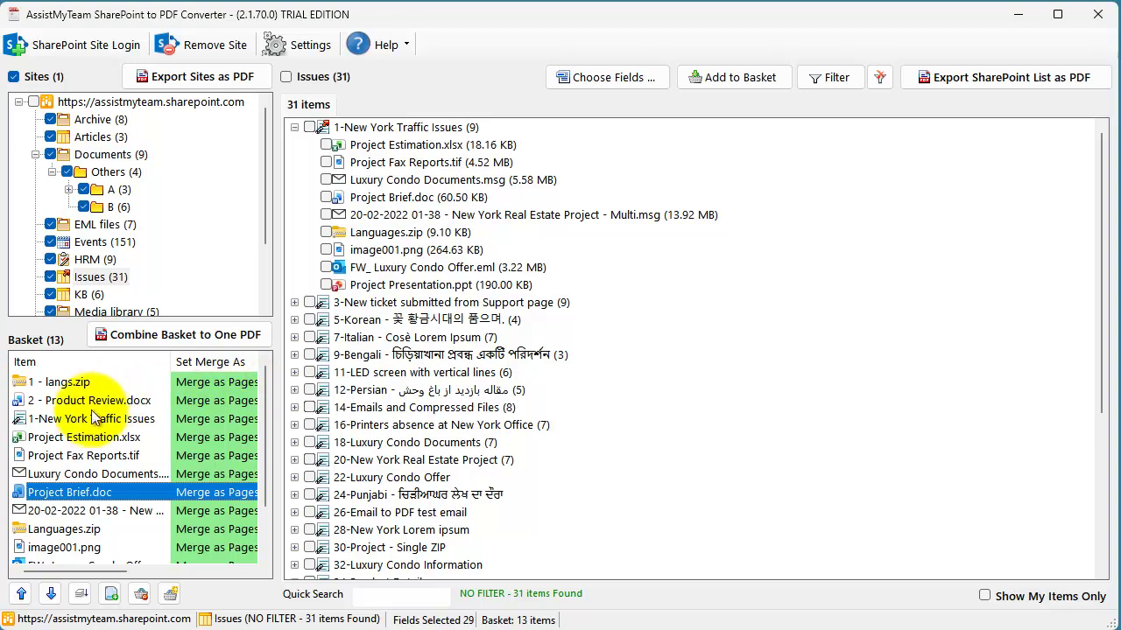
mouse_move(84, 420)
left_mouse_down()
mouse_move(76, 384)
mouse_move(71, 405)
left_mouse_up()
left_click(72, 491)
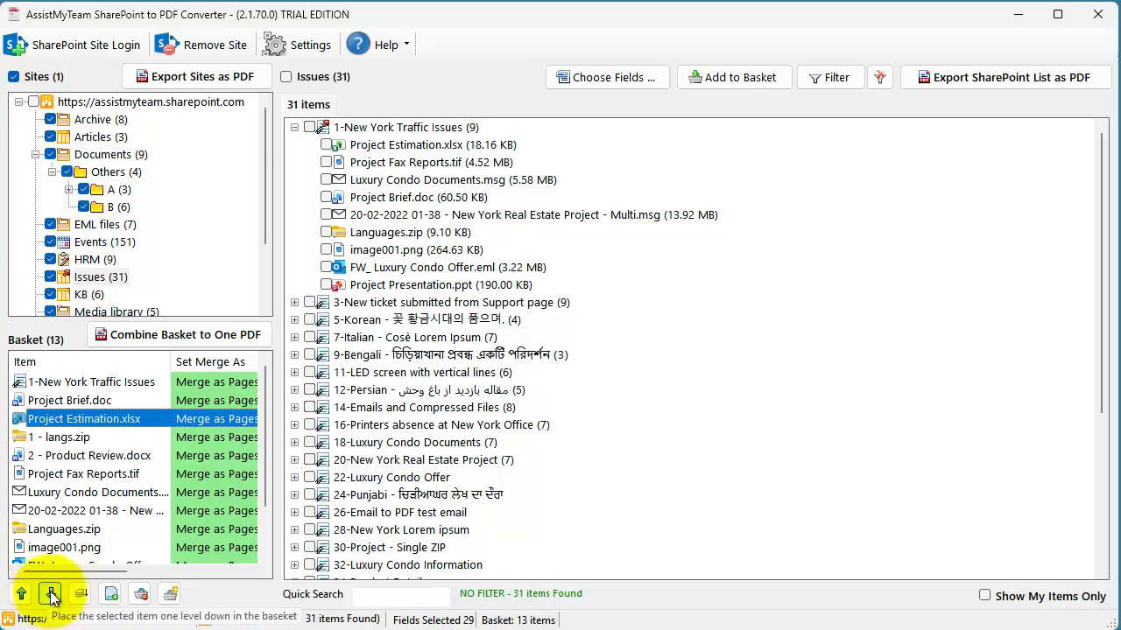
left_click(73, 437)
left_click(24, 593)
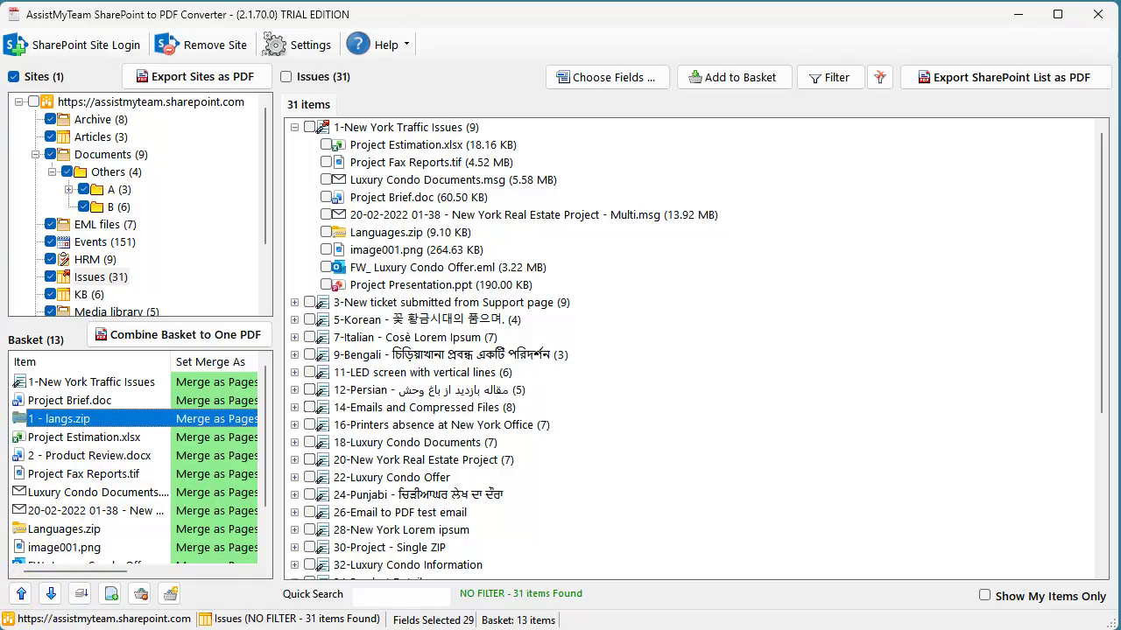
- Widen the basket panel to reveal the ID and List columns
left_click_drag(278, 363, 526, 359)
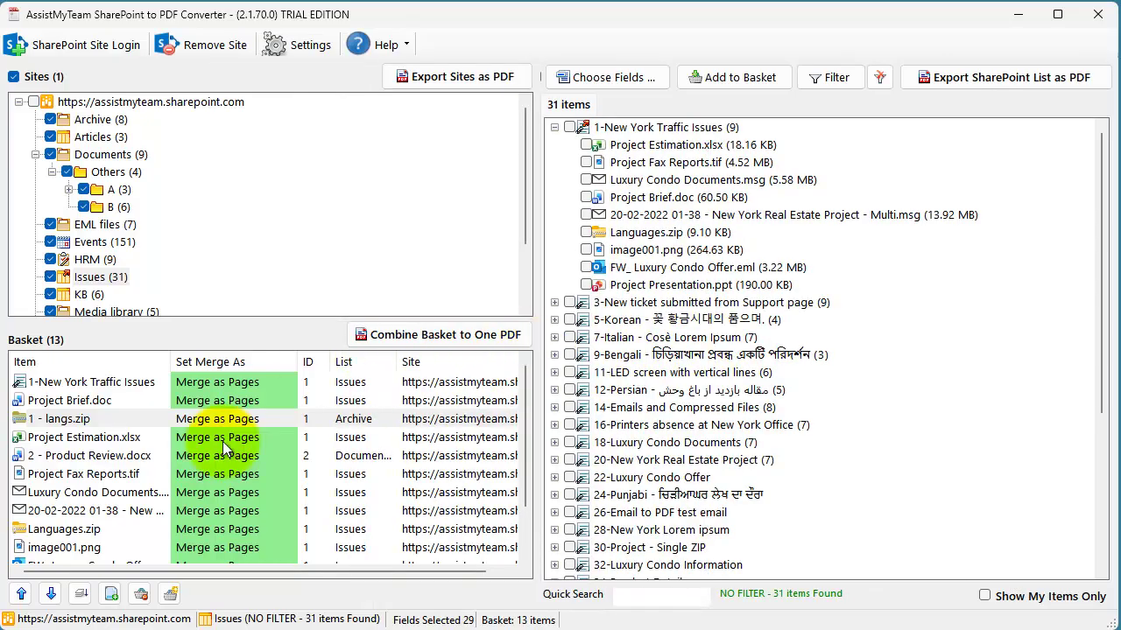
left_click(119, 473)
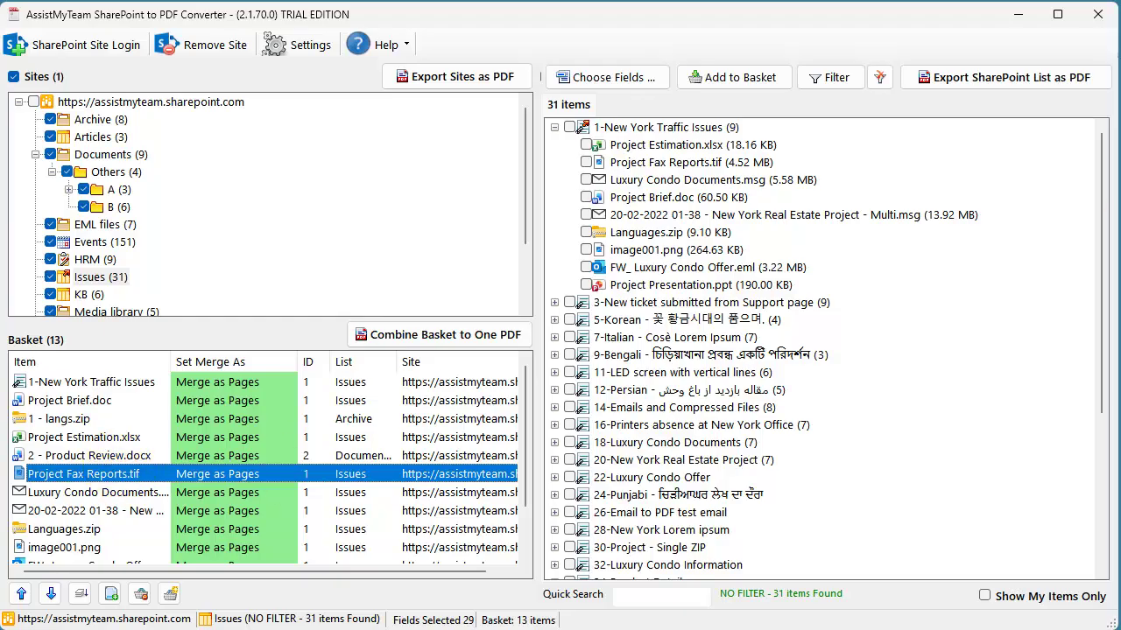
left_click(229, 452)
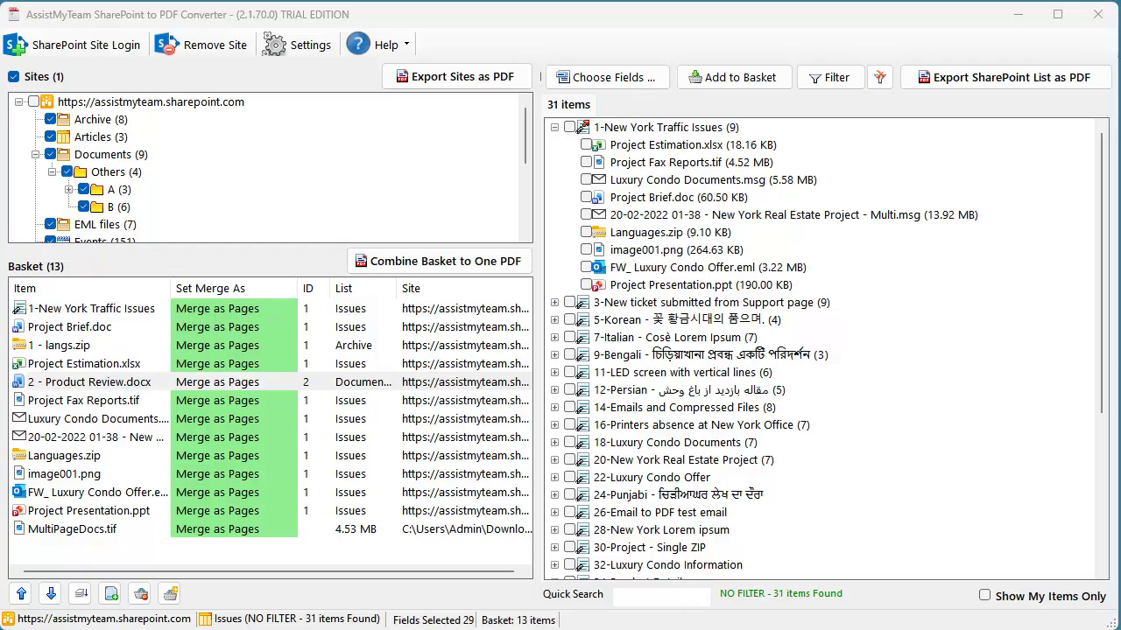
- Set Project Fax Reports.tif to embed as an attachment
left_click(166, 399)
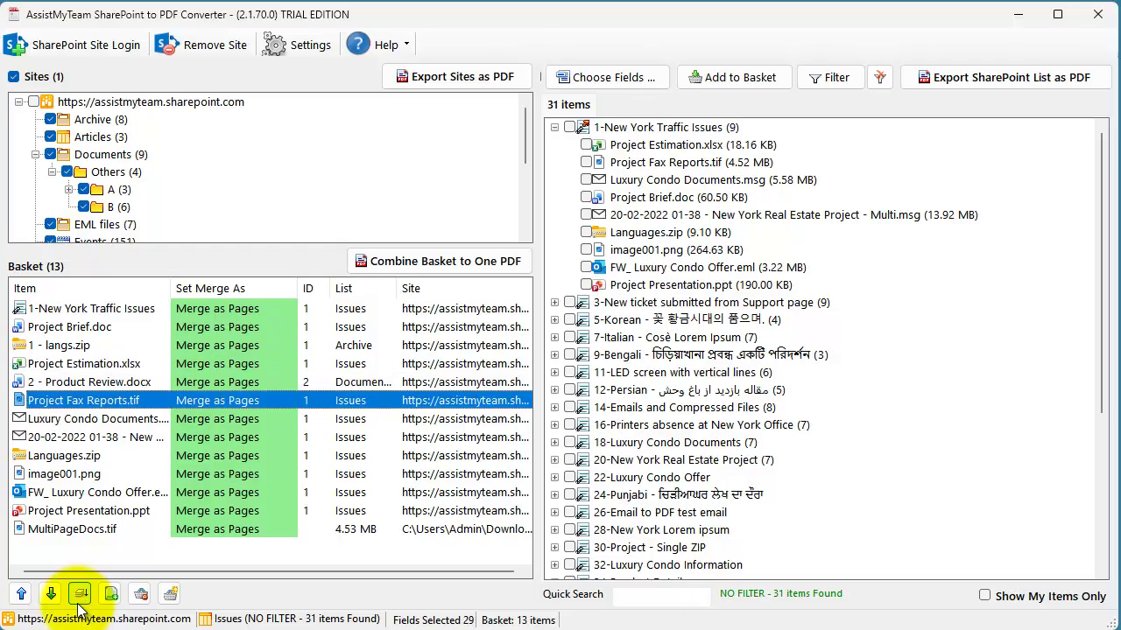
double_click(110, 400)
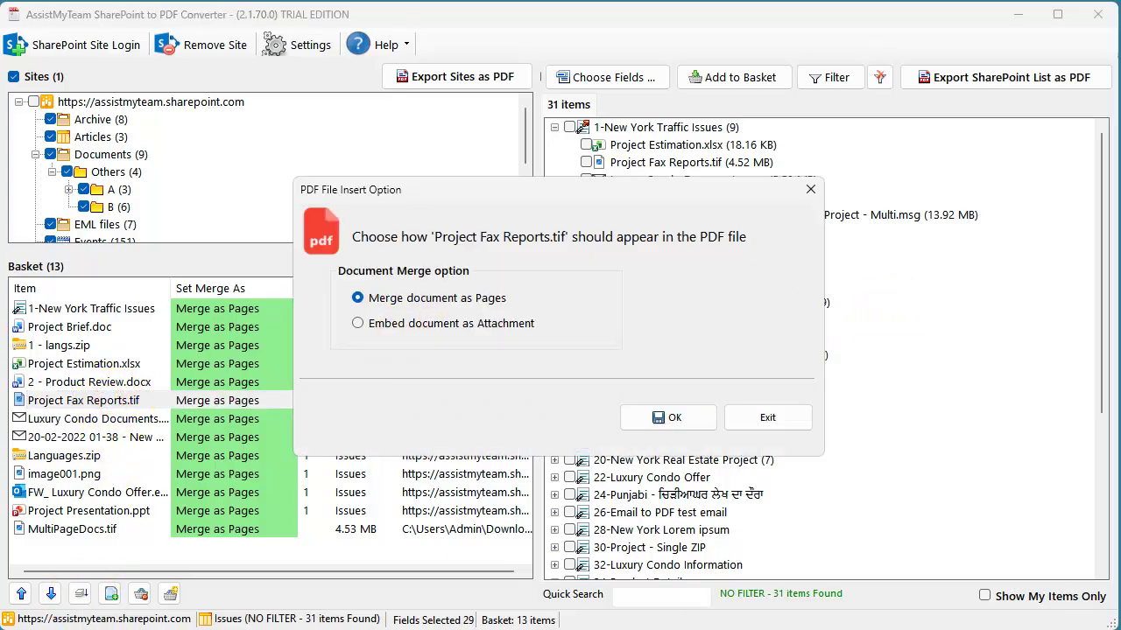
left_click(430, 325)
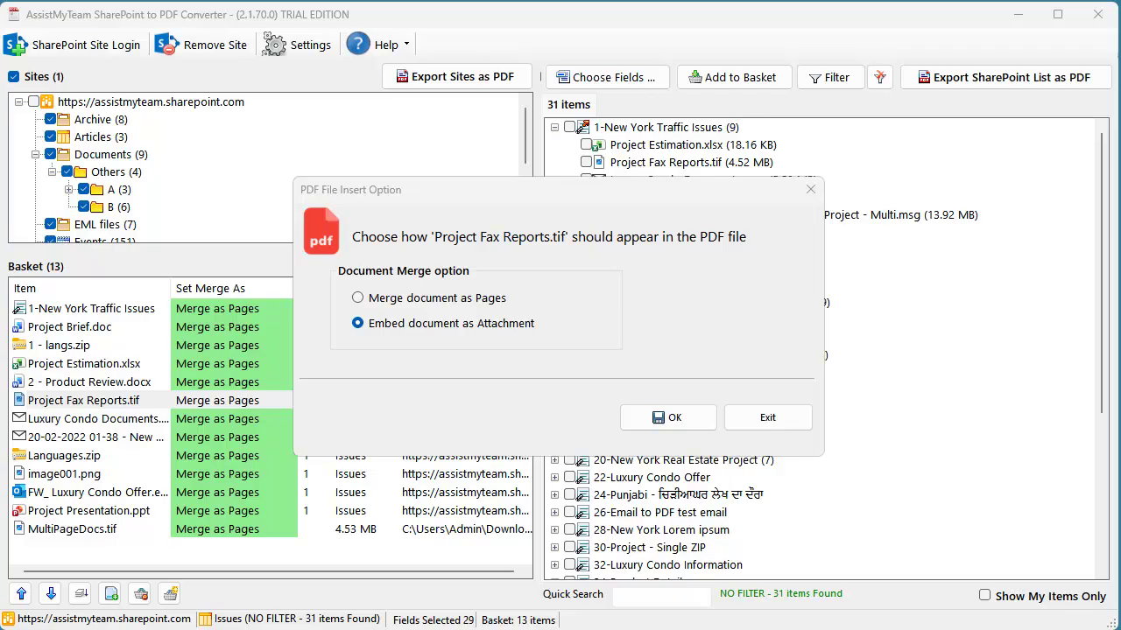
left_click(267, 434)
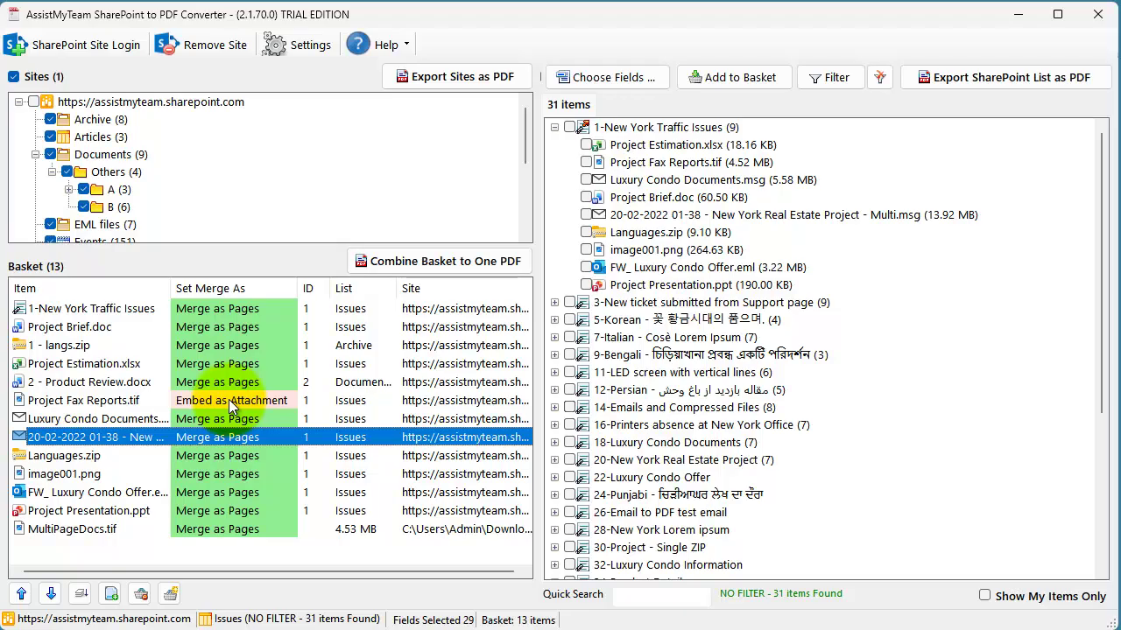
- Set Languages.zip to embed as an attachment
left_click(228, 399)
left_click(237, 418)
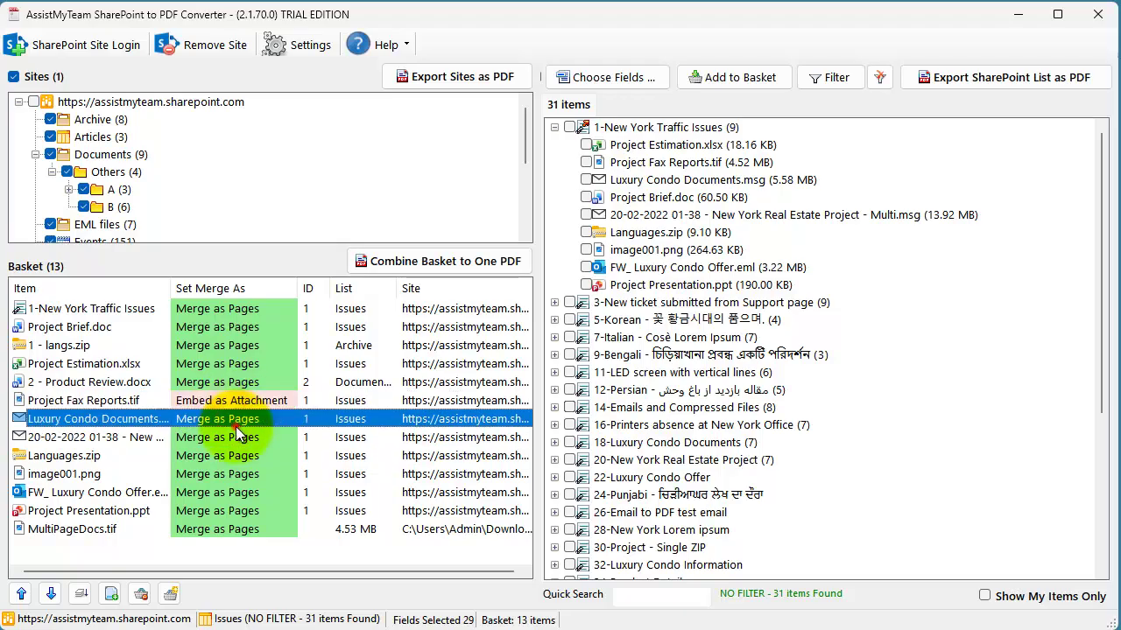
left_click(220, 459)
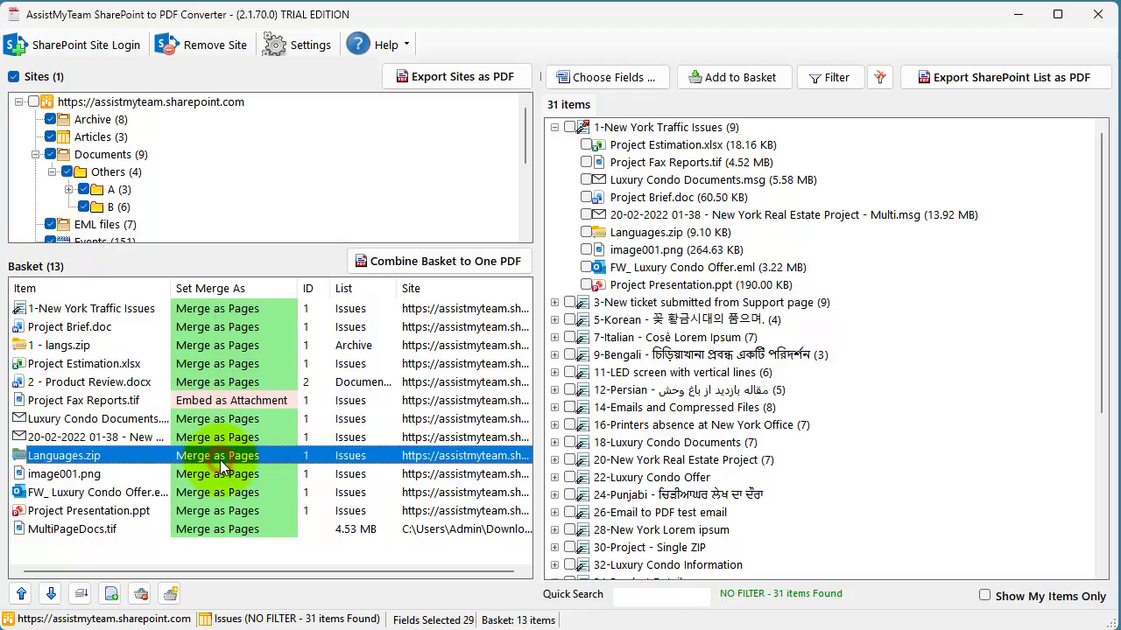
double_click(220, 459)
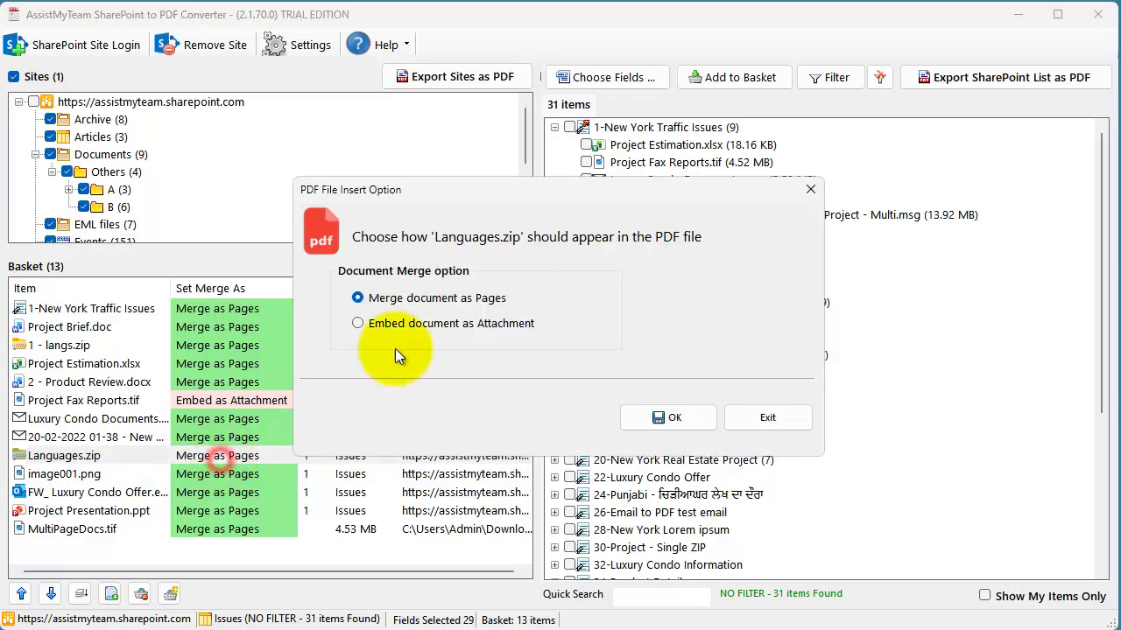
left_click(417, 324)
key("Return")
left_click(226, 504)
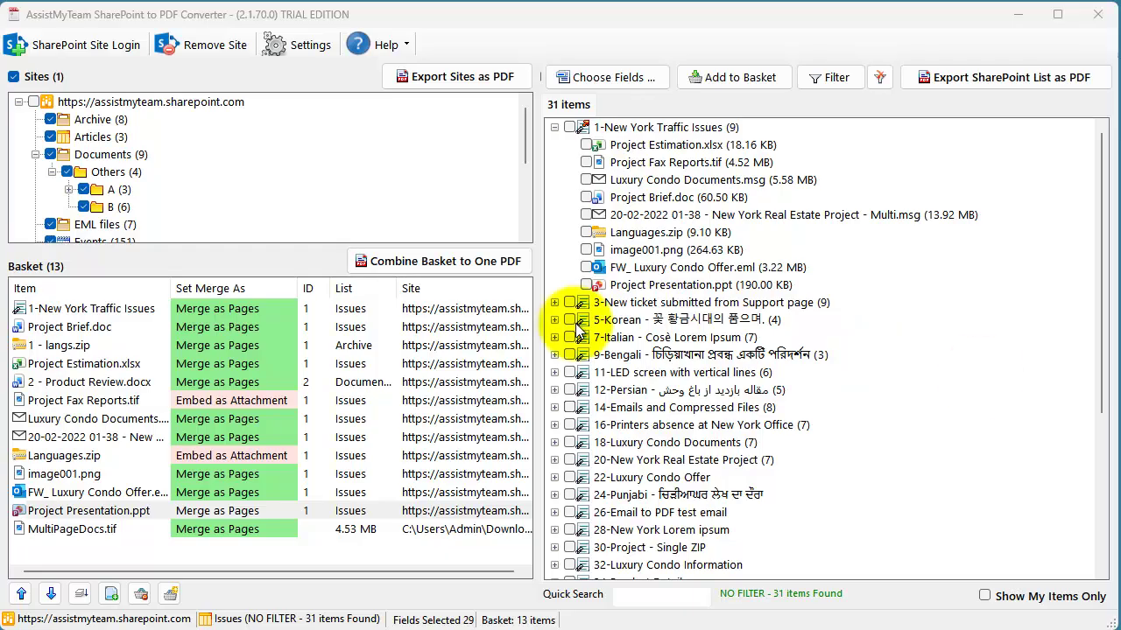
- Combine the basket into one PDF saved as basket
left_click(438, 261)
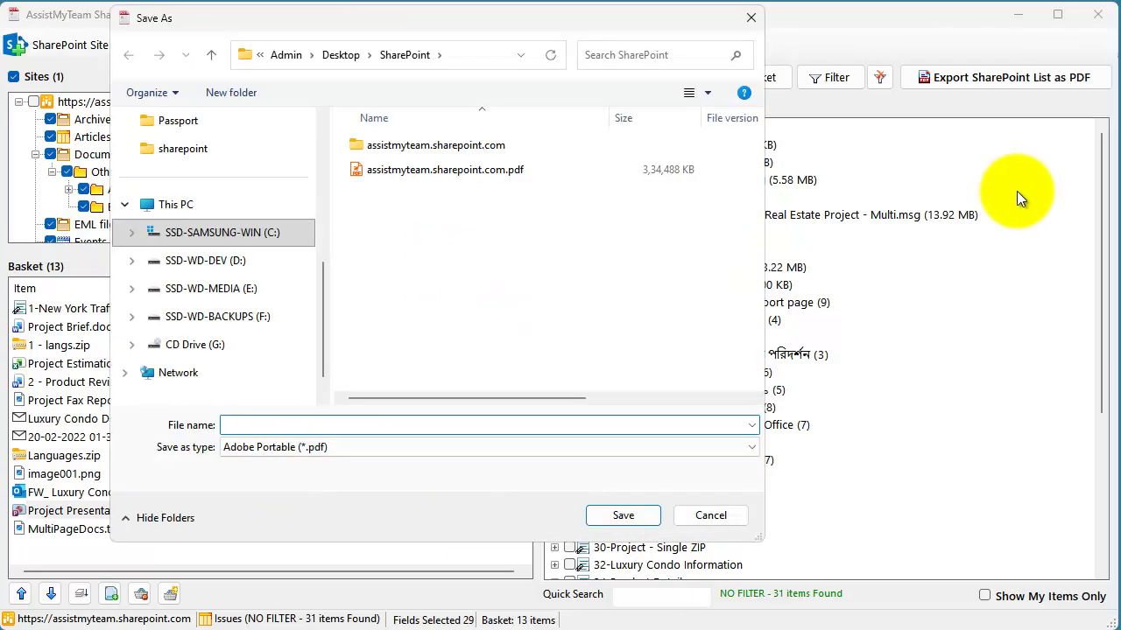
type("basket")
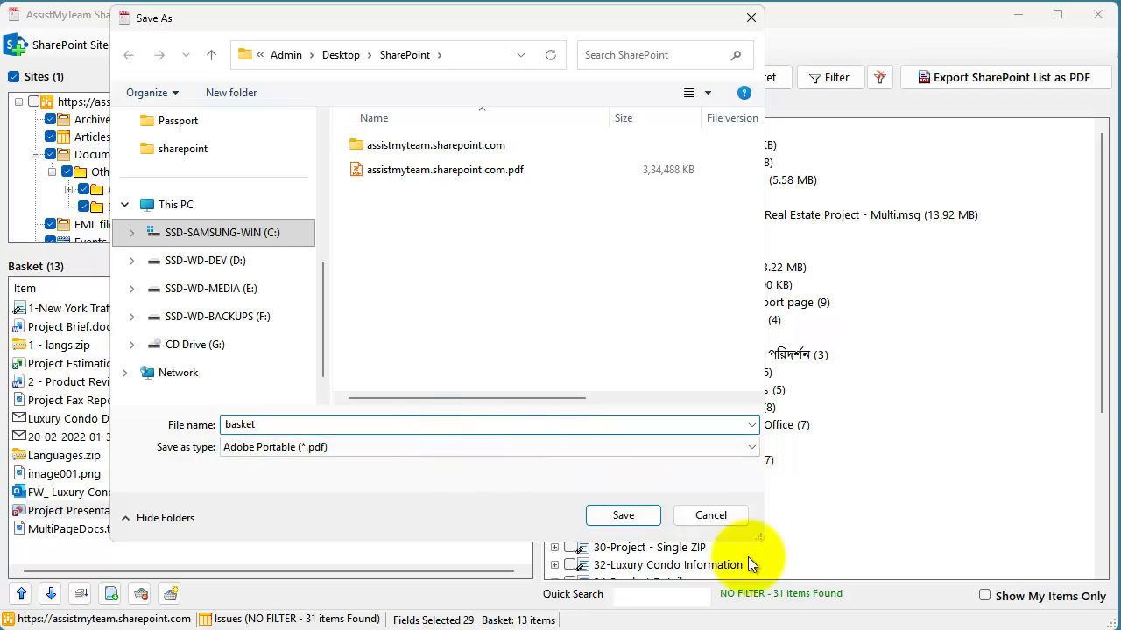
left_click(621, 516)
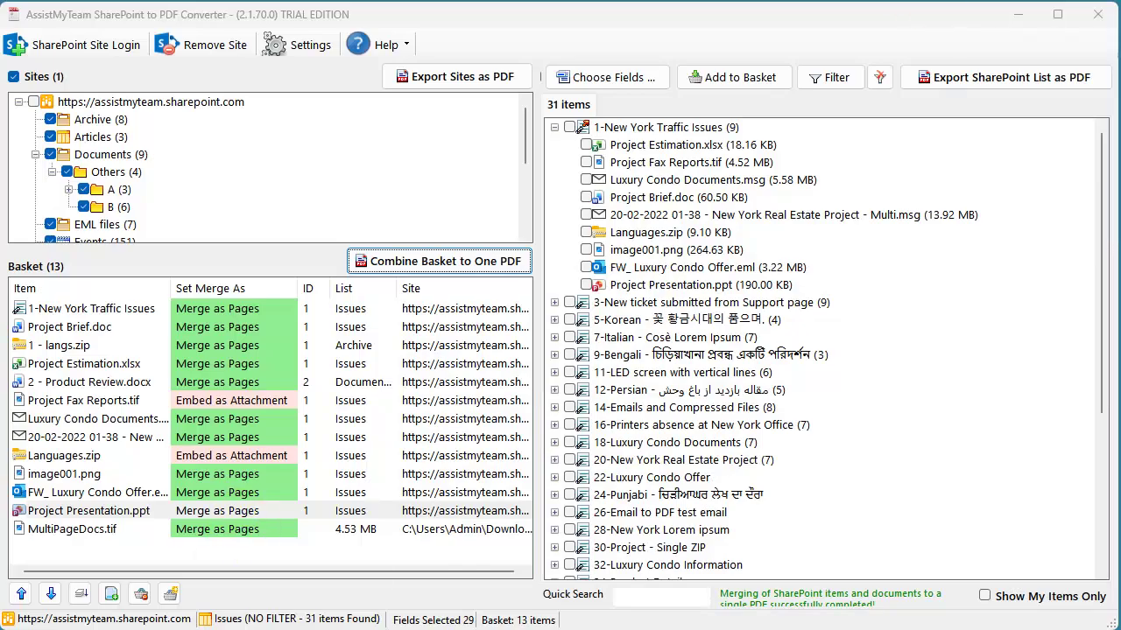
- Open basket.pdf from the output folder in the PDF reader
left_click(359, 618)
left_click(870, 215)
double_click(870, 215)
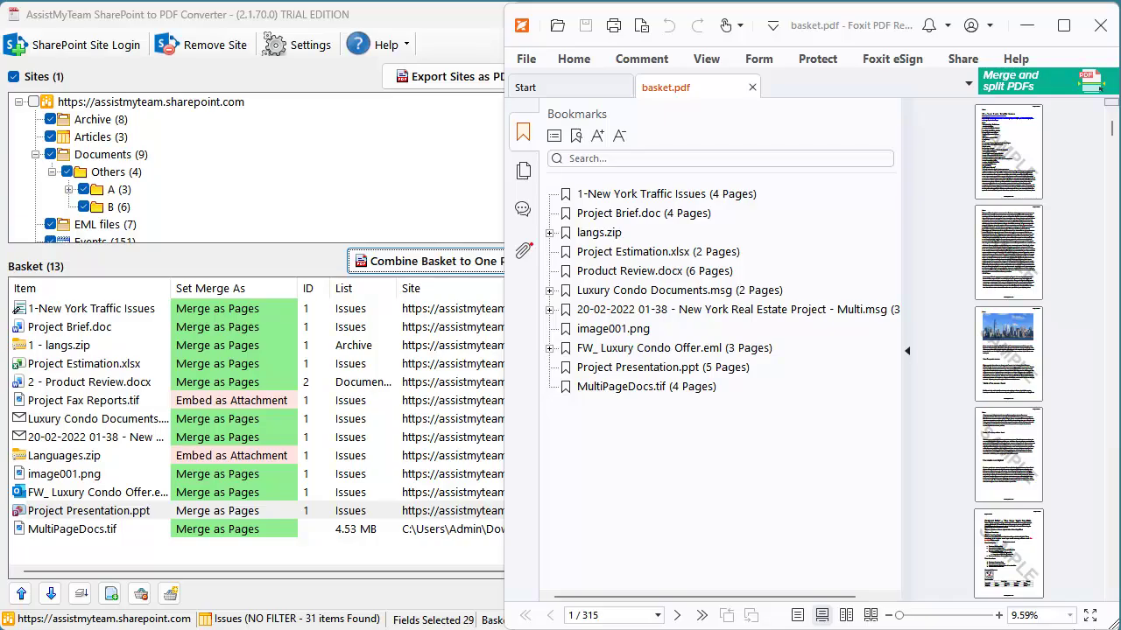
left_click(597, 233)
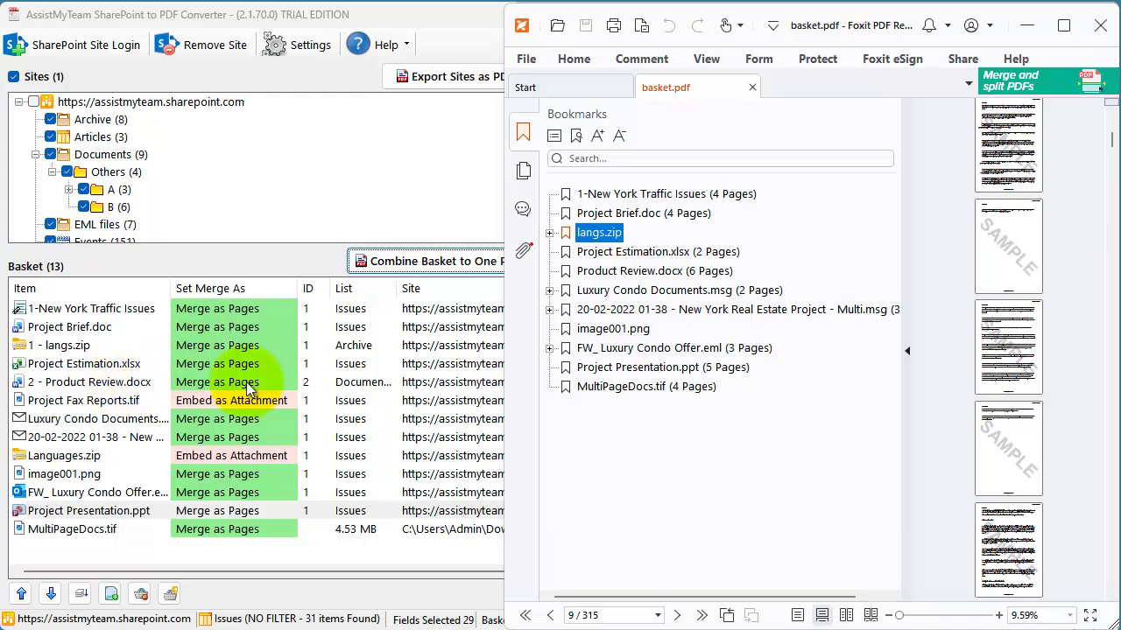
left_click(610, 386)
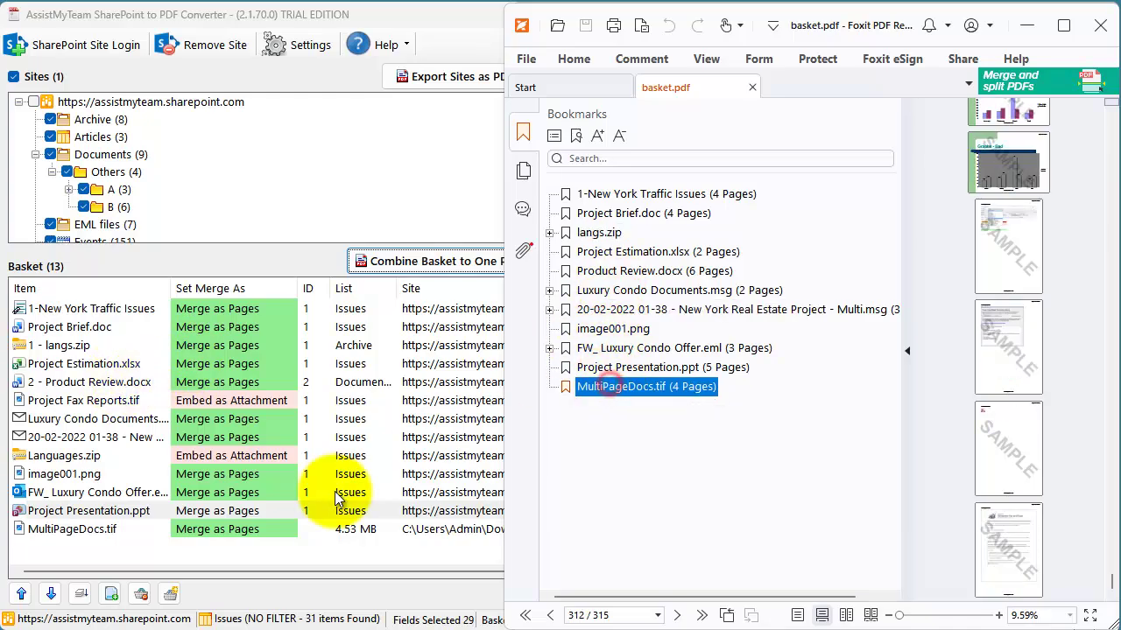
left_click(523, 252)
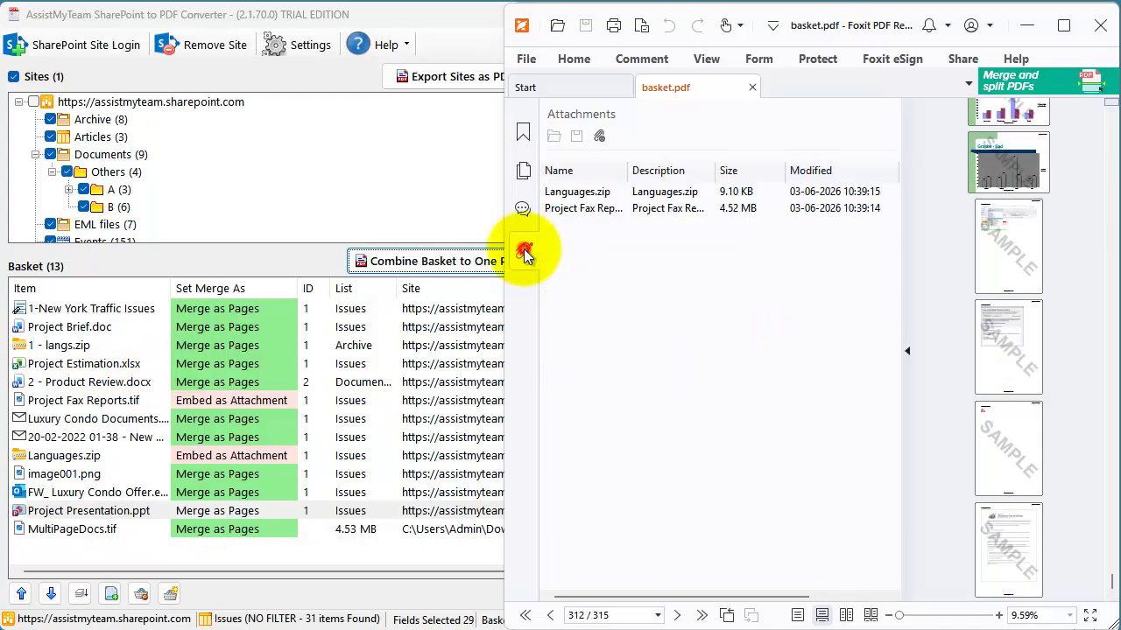
left_click_drag(627, 169, 753, 170)
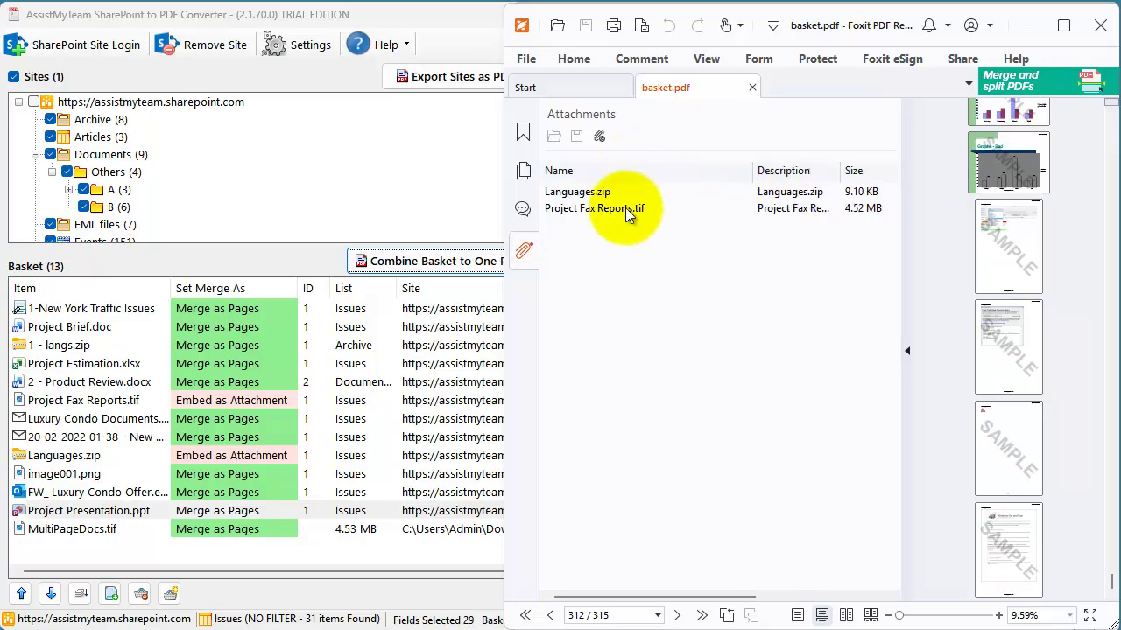
left_click(598, 191)
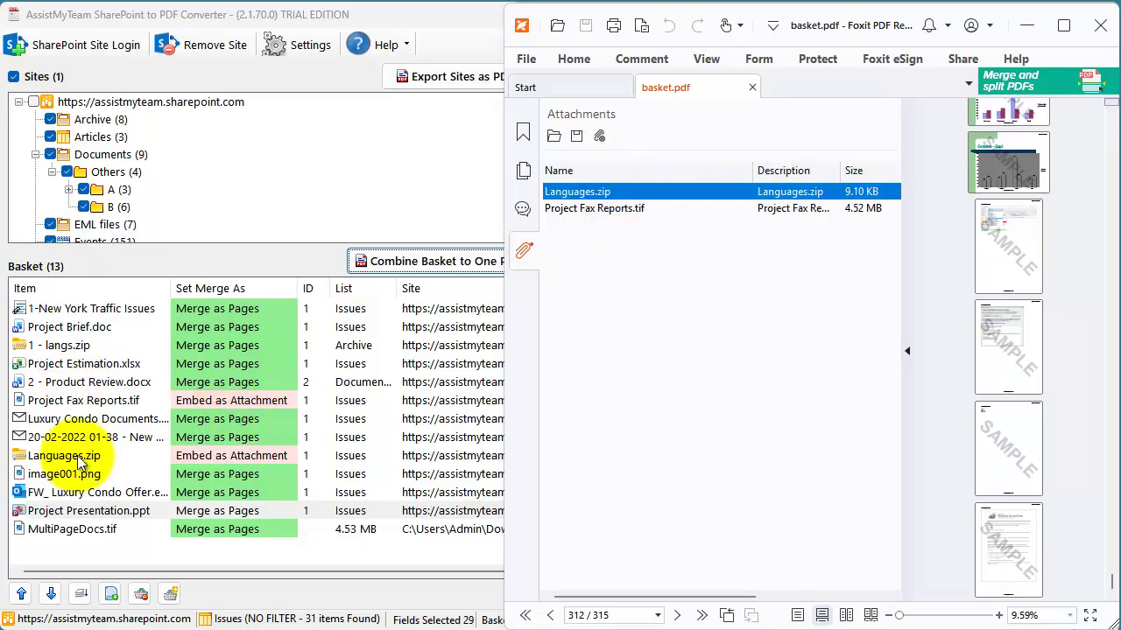
left_click(594, 208)
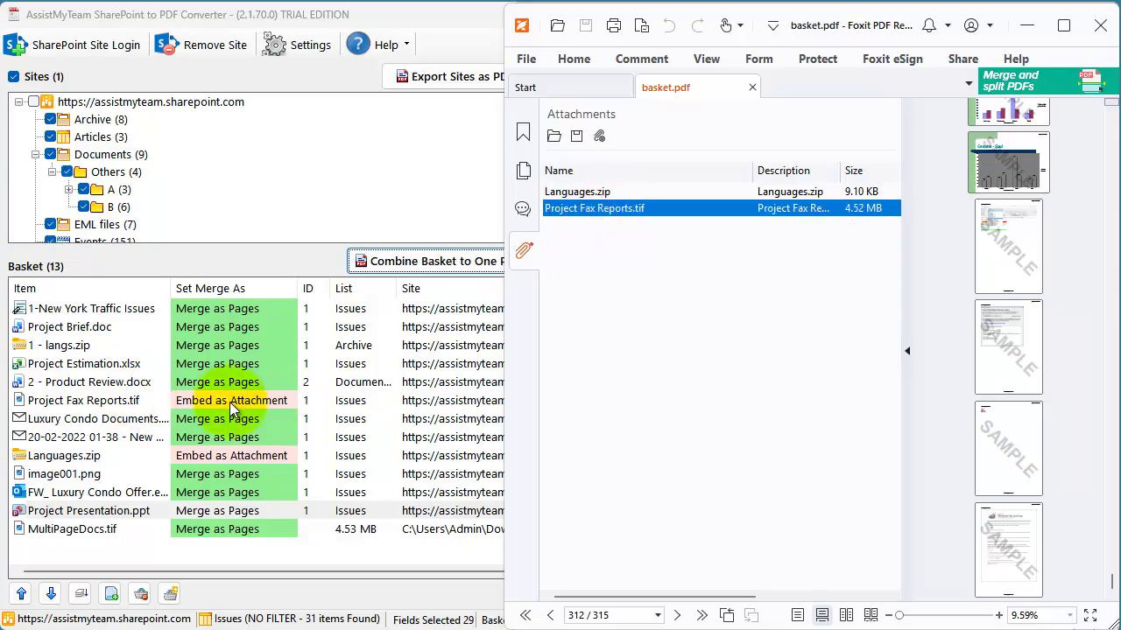
left_click(606, 187)
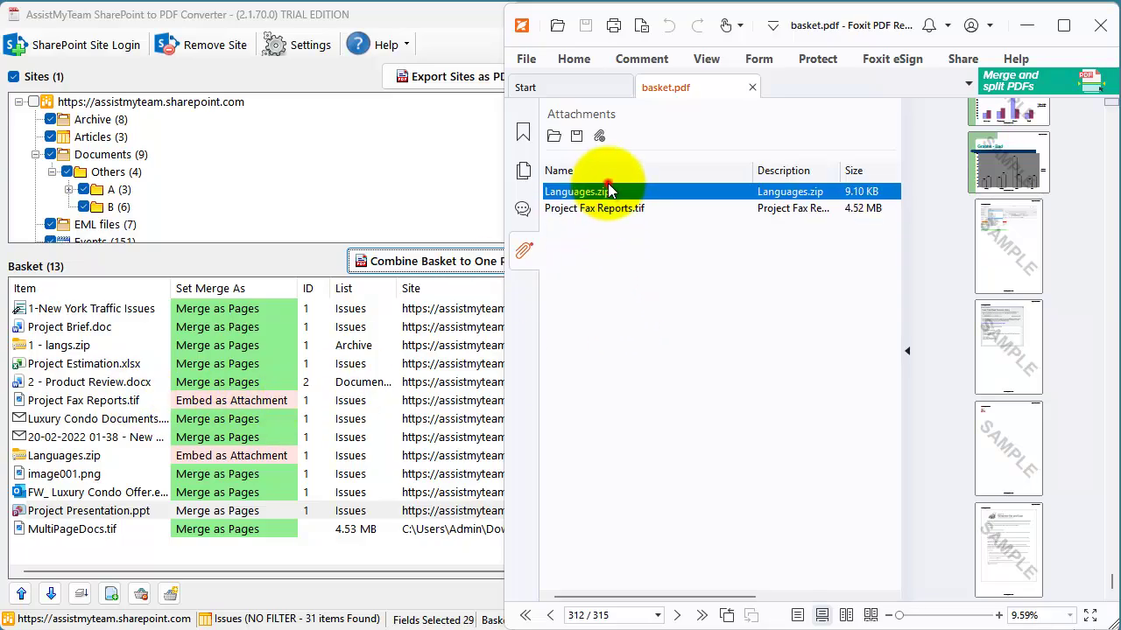
left_click(523, 135)
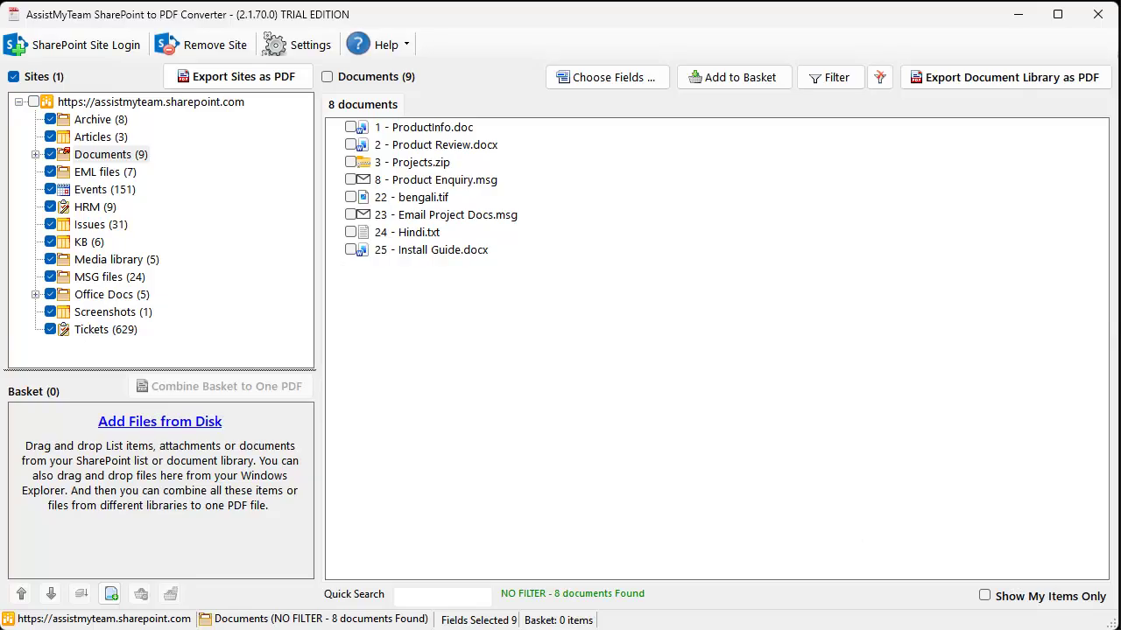
- Quick Search the Issues list for 'New York', then clear the search text
left_click(426, 597)
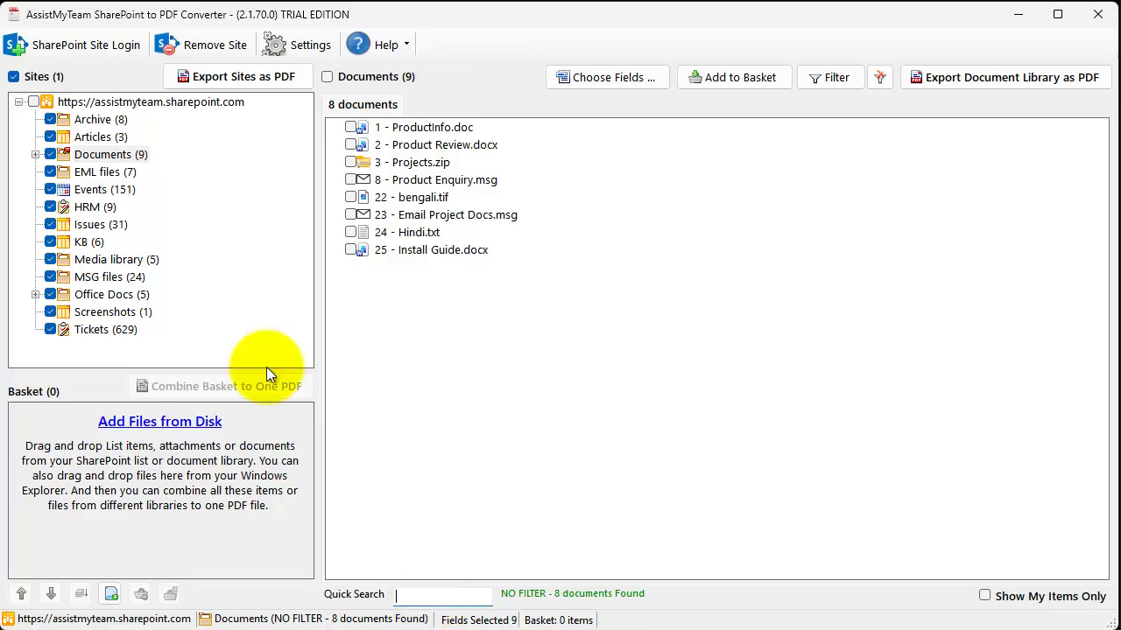
left_click(96, 229)
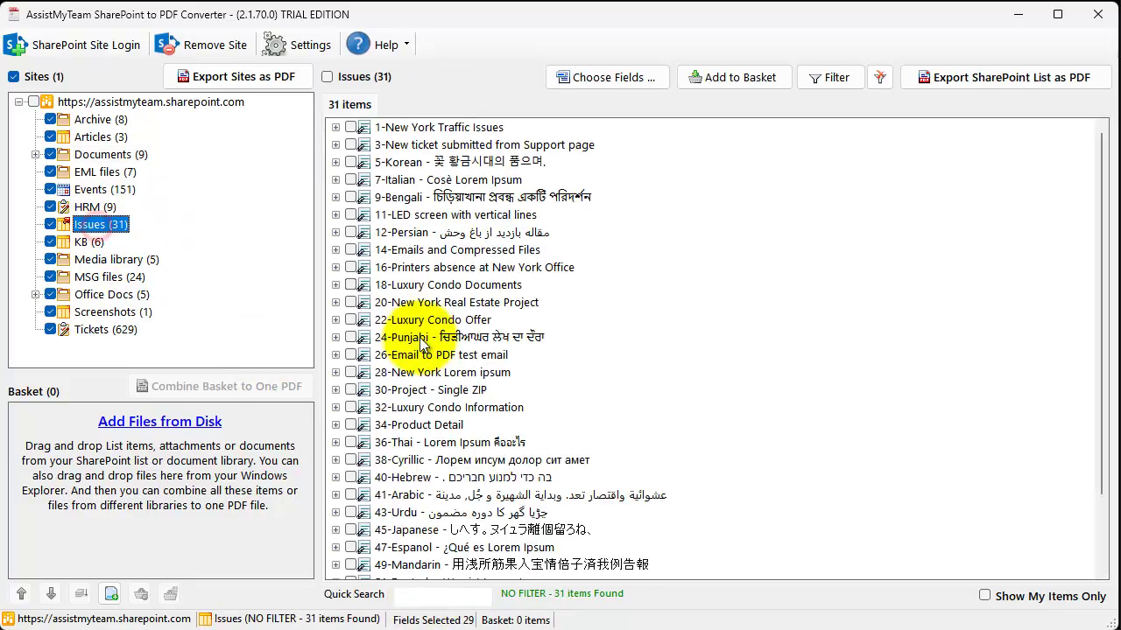
left_click(459, 599)
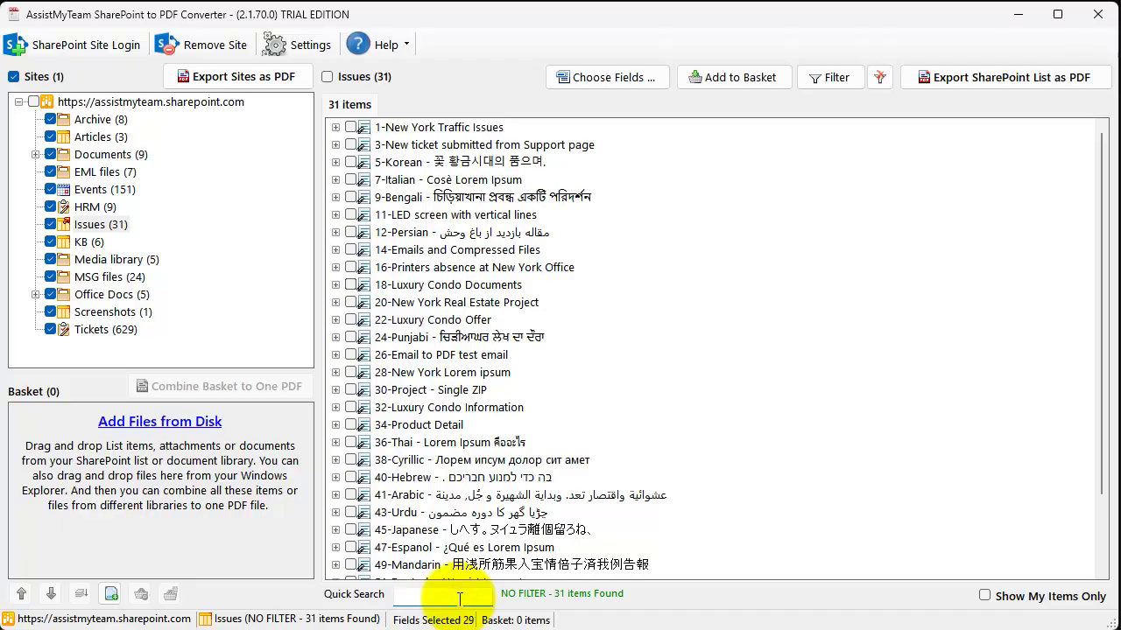
type("New Yor")
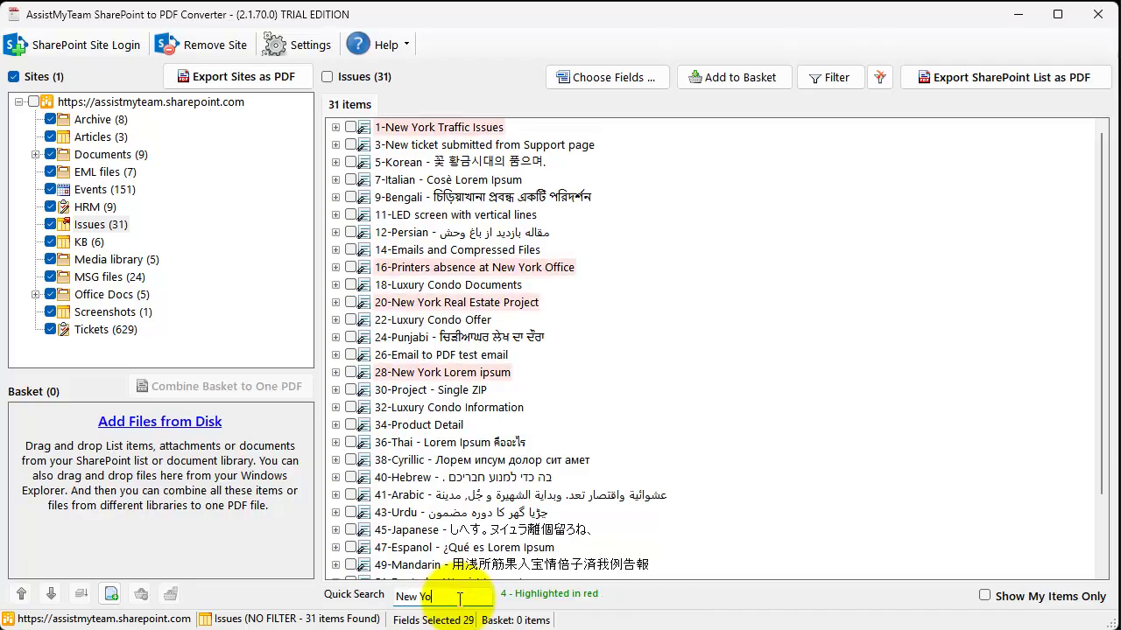
type("k")
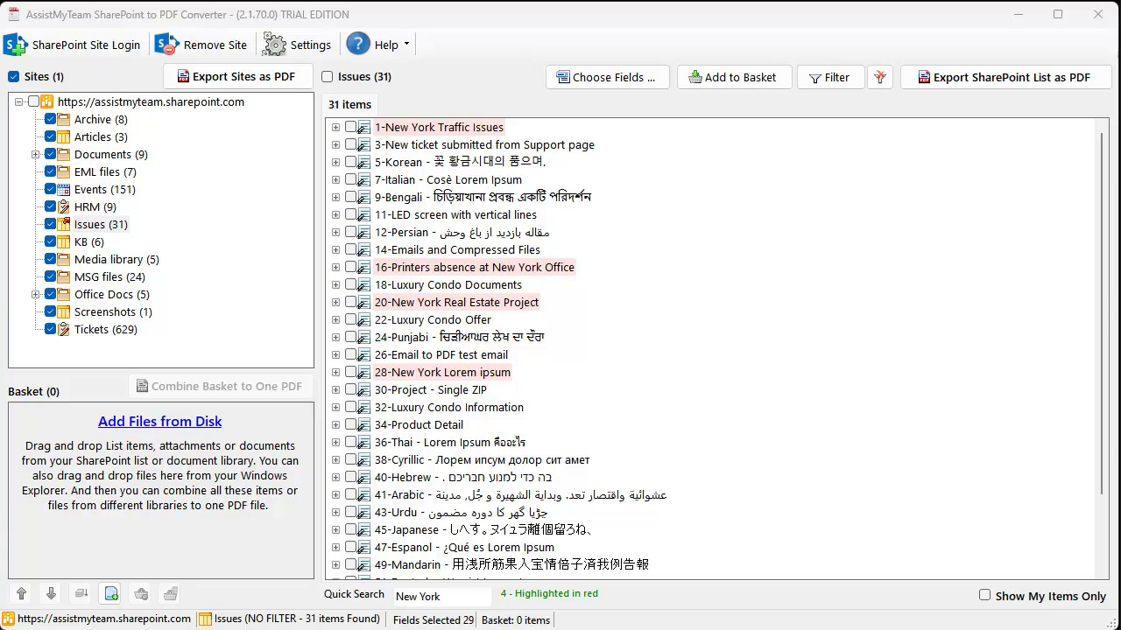
left_click(394, 597)
key("BackSpace")
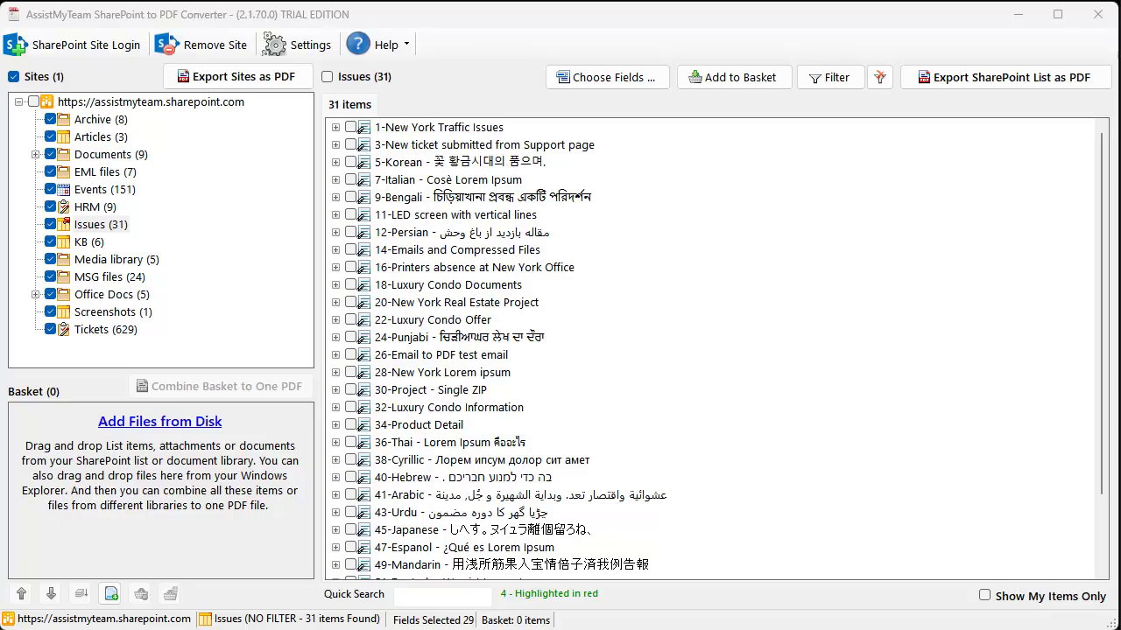
- In the filter criteria, search for 'New York' and choose a custom time range
left_click(824, 79)
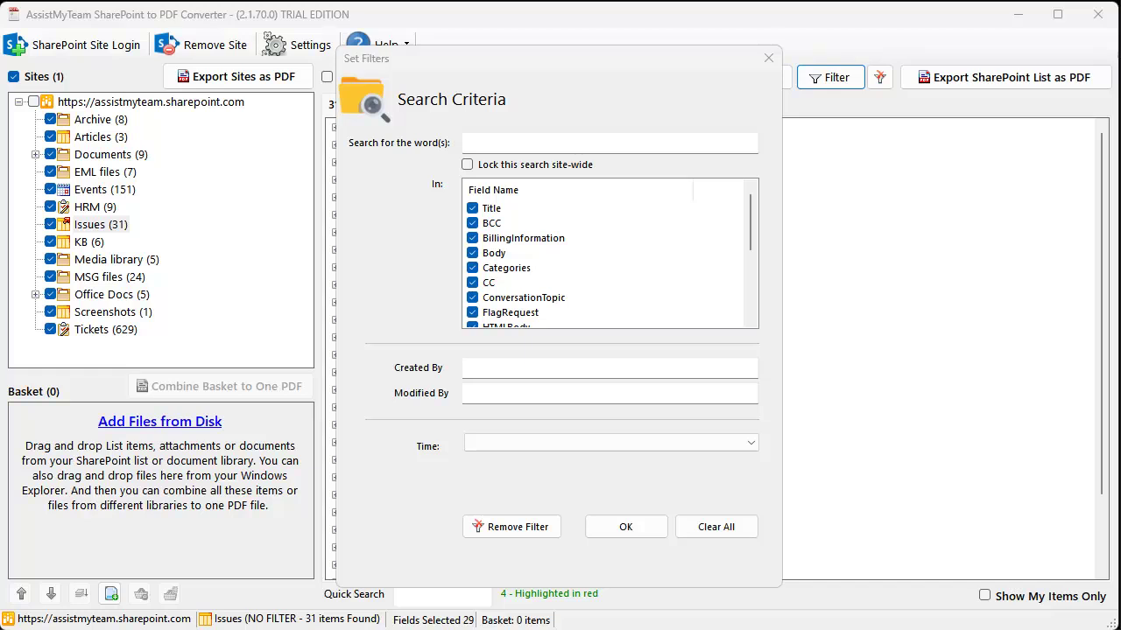
left_click(636, 142)
type("New")
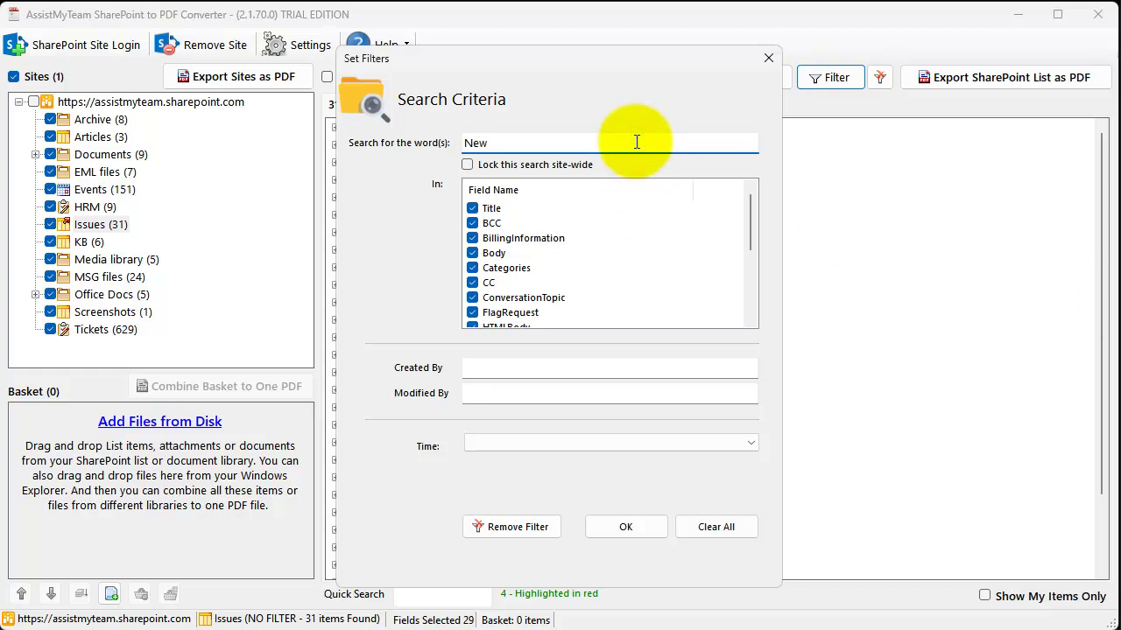
type(" York")
left_click(527, 371)
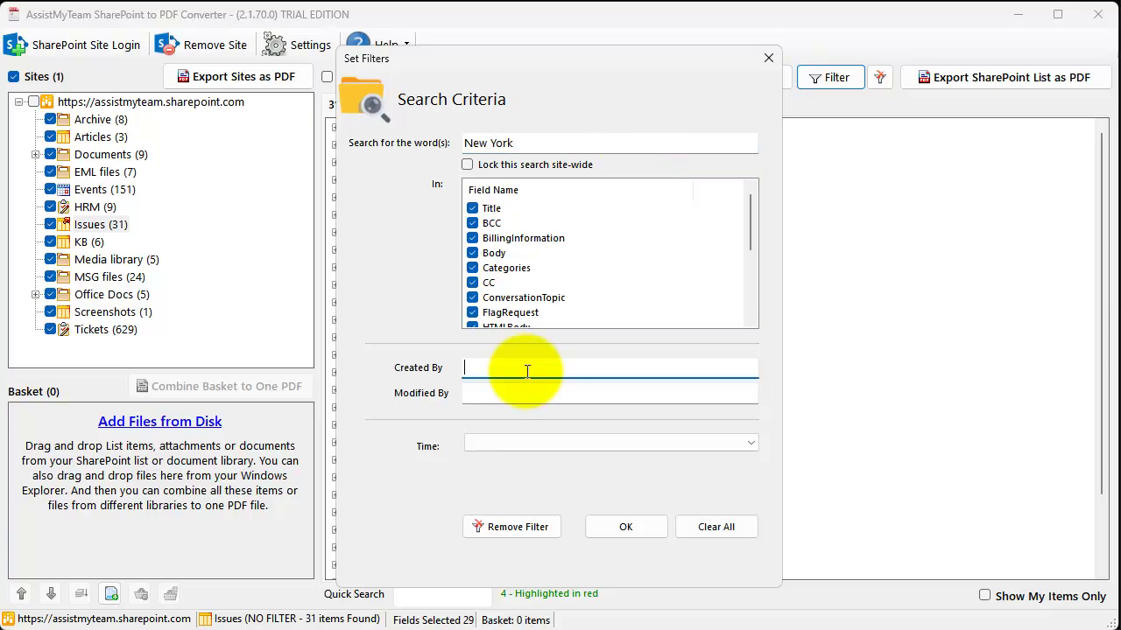
left_click(526, 395)
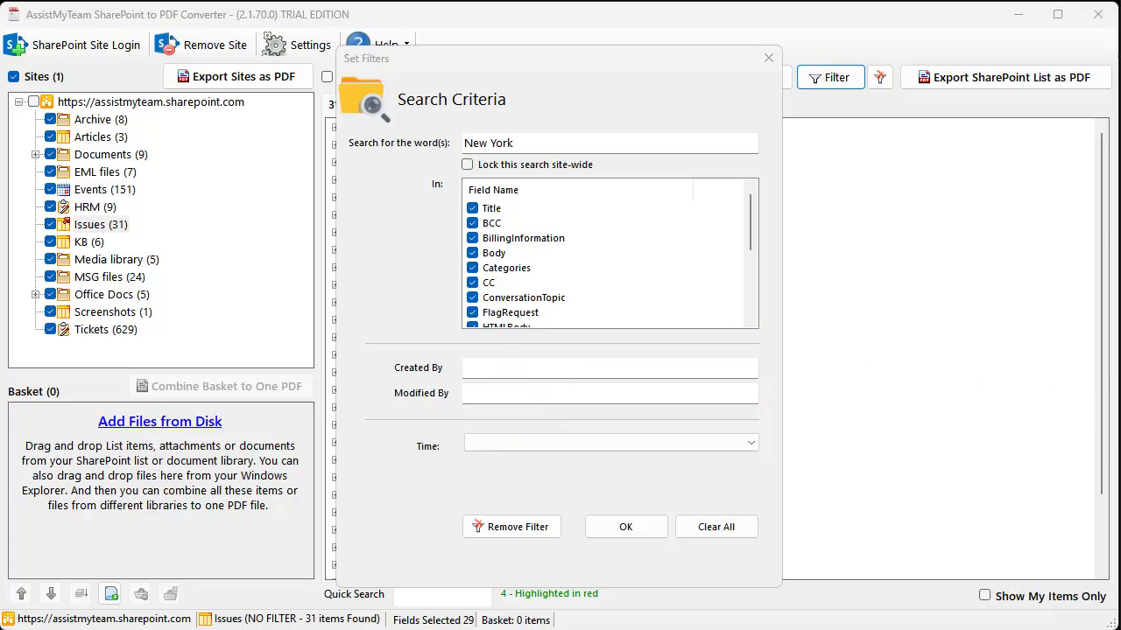
left_click(552, 445)
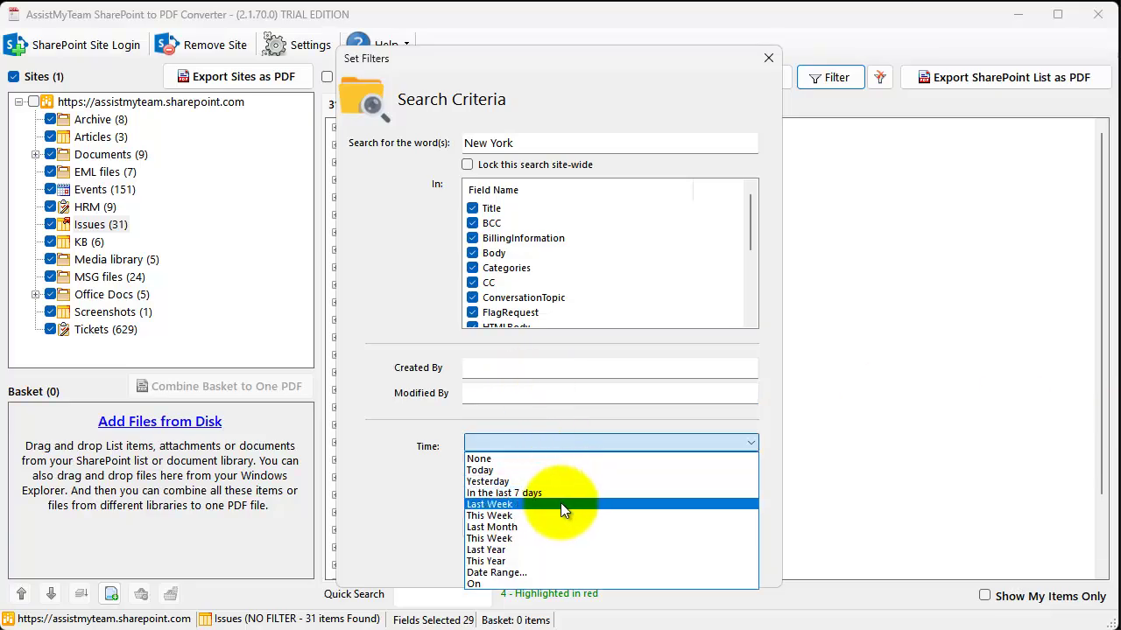
left_click(550, 572)
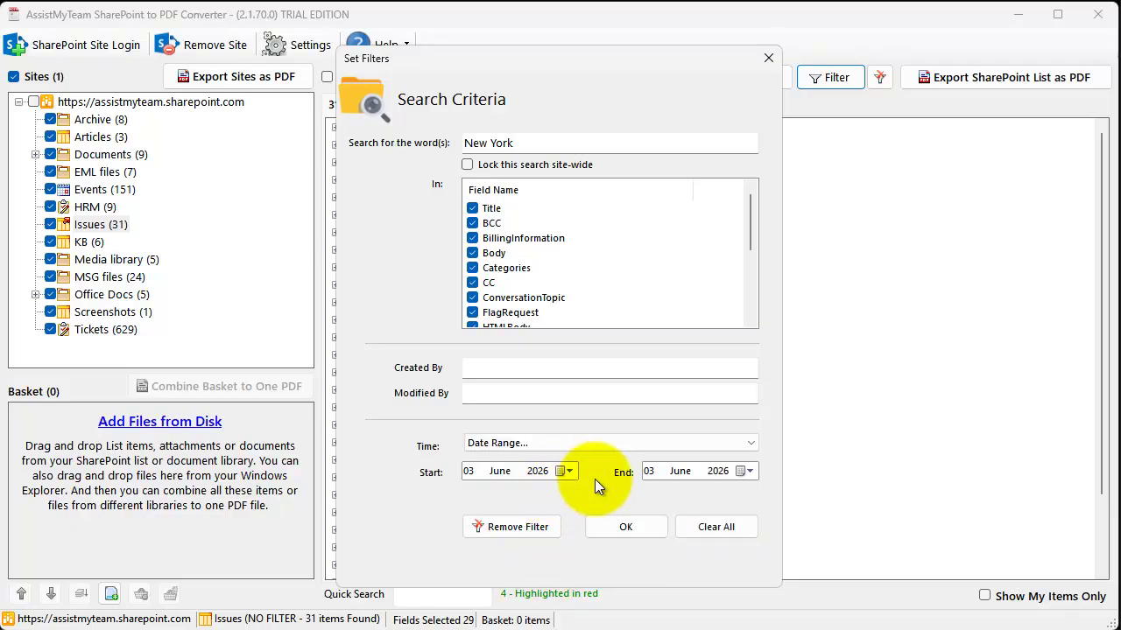
- Set the start date to 1 May 2026, apply the filter, then remove it
left_click(569, 470)
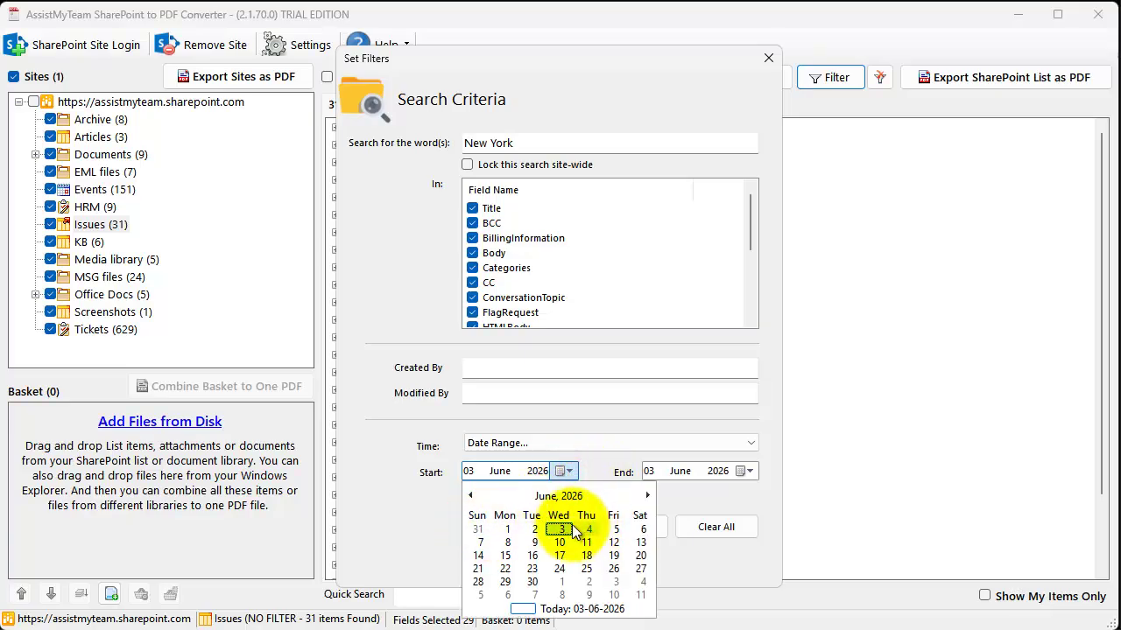
left_click(470, 495)
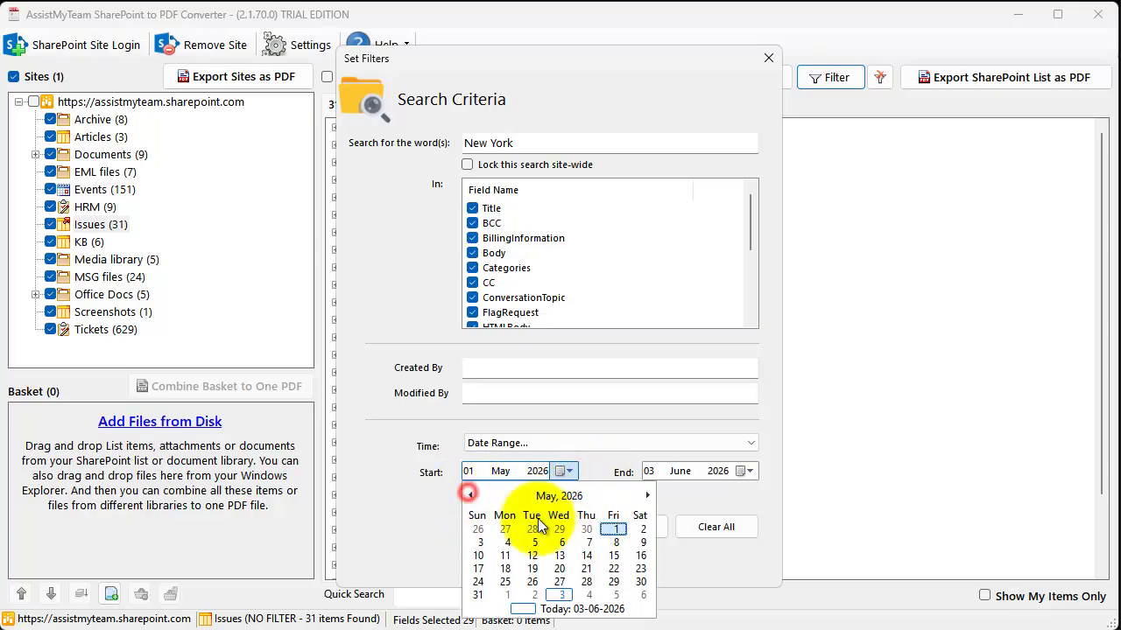
left_click(613, 529)
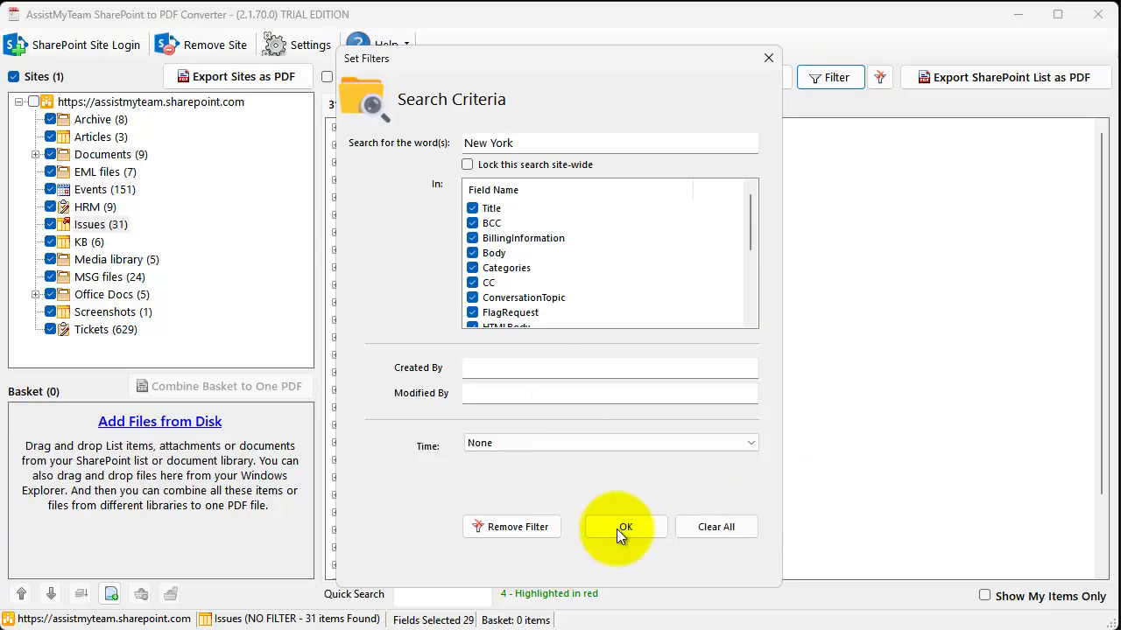
left_click(628, 527)
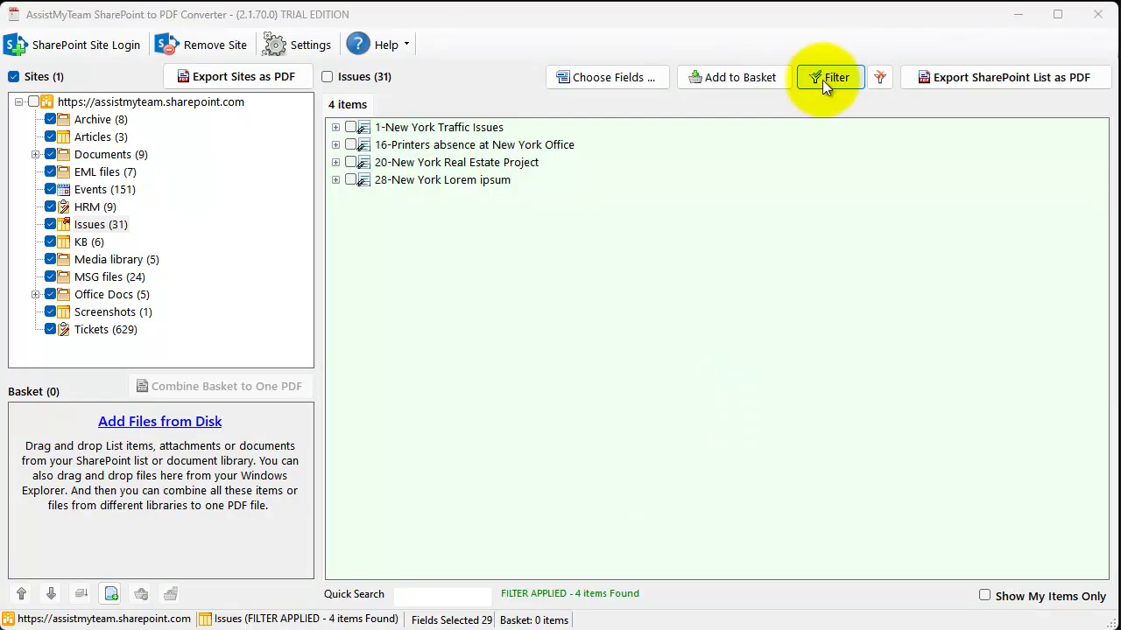
left_click(630, 246)
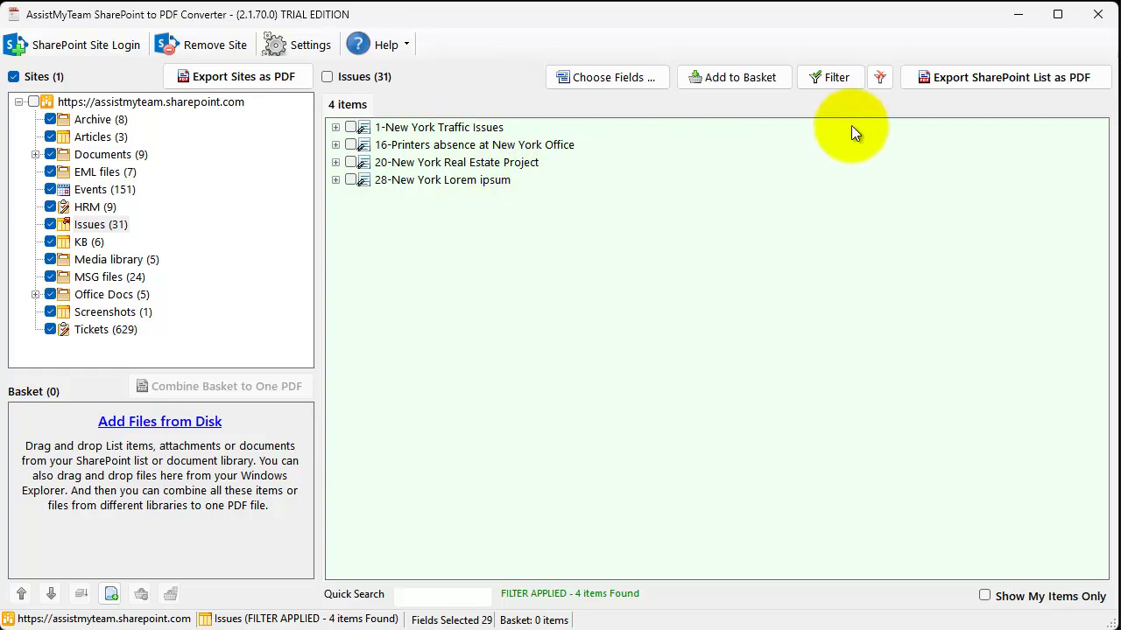
left_click(880, 77)
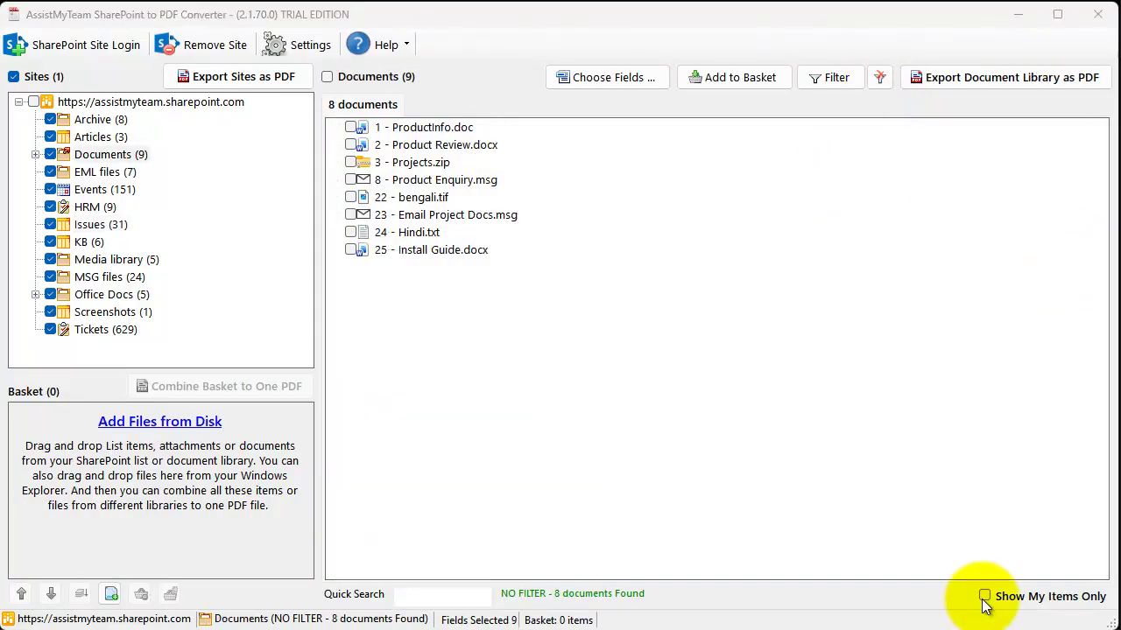
- Toggle Show My Items Only on, off, and back on
left_click(985, 599)
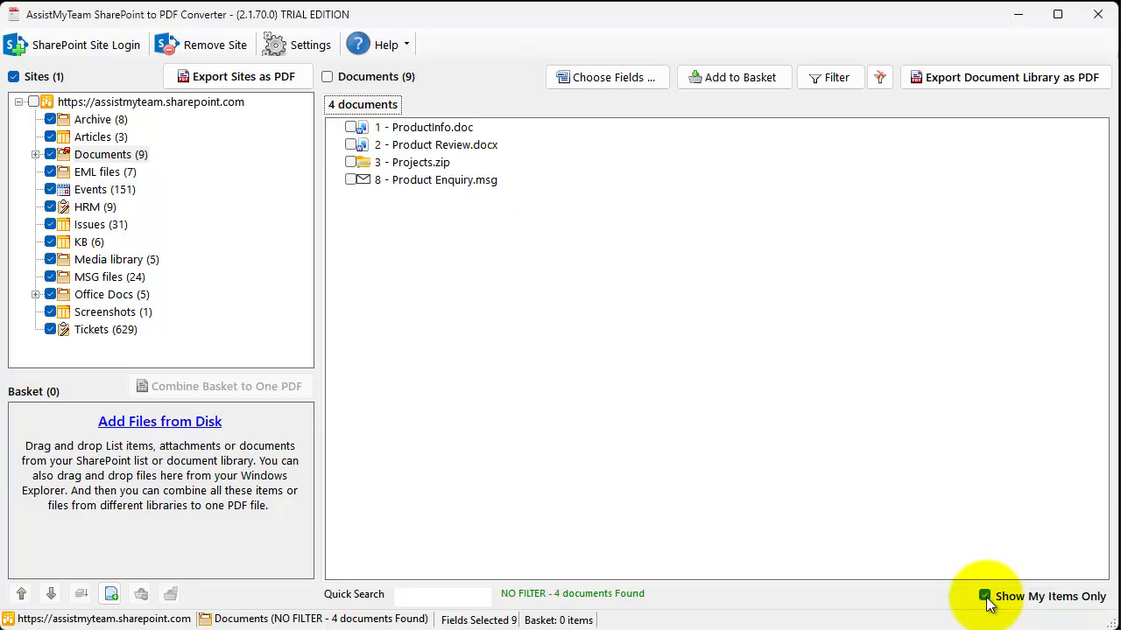
left_click(985, 599)
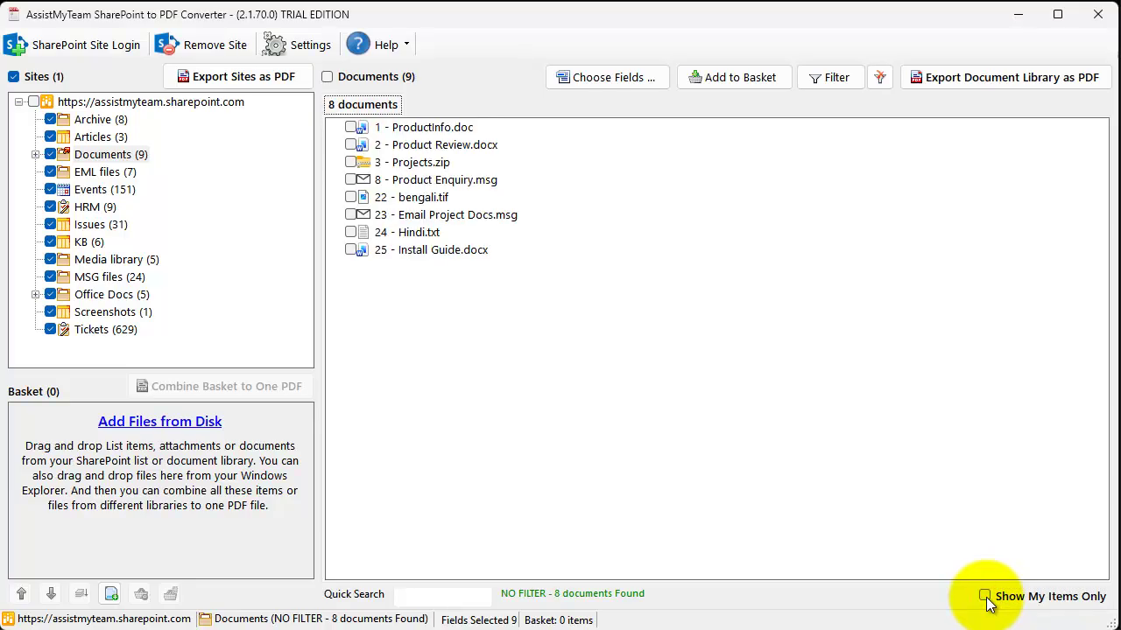
left_click(986, 599)
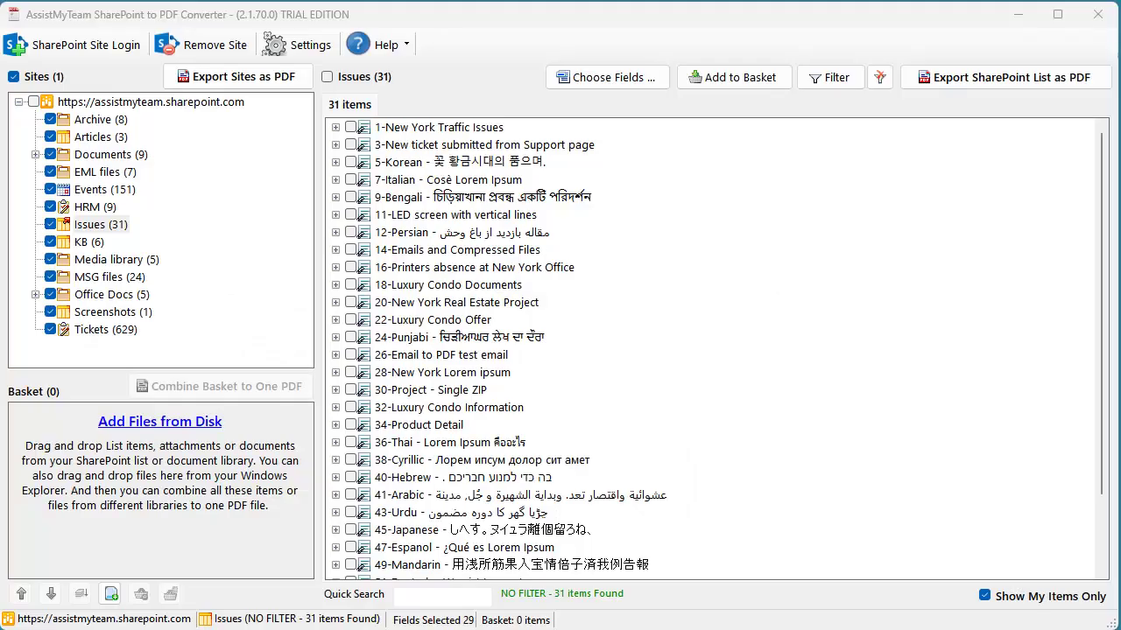
right_click(492, 128)
left_click(512, 134)
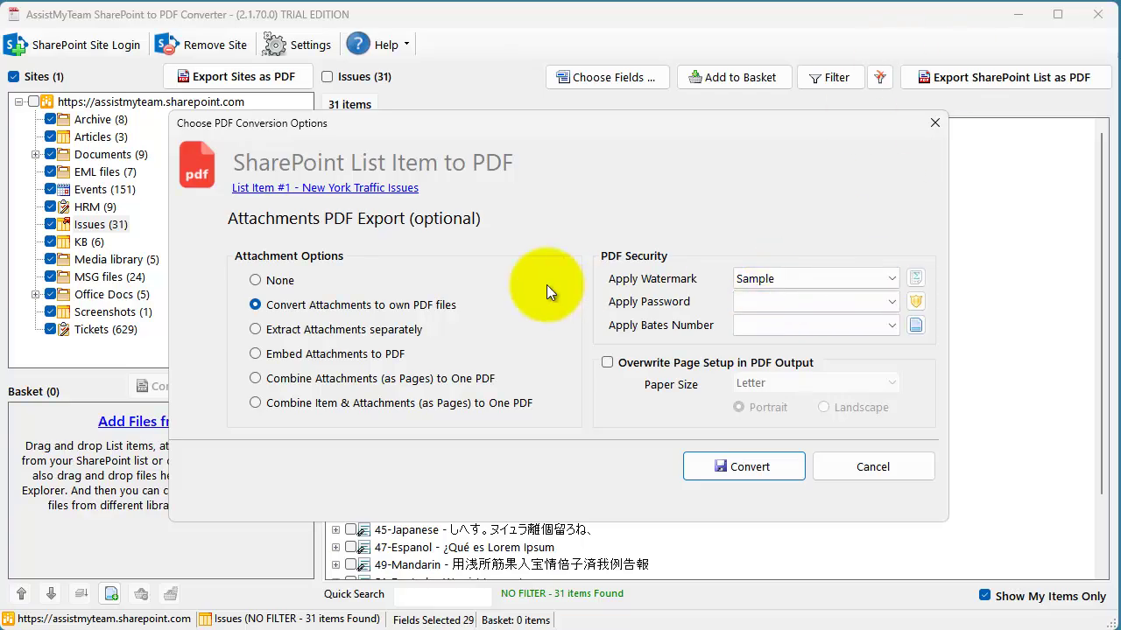
left_click(351, 402)
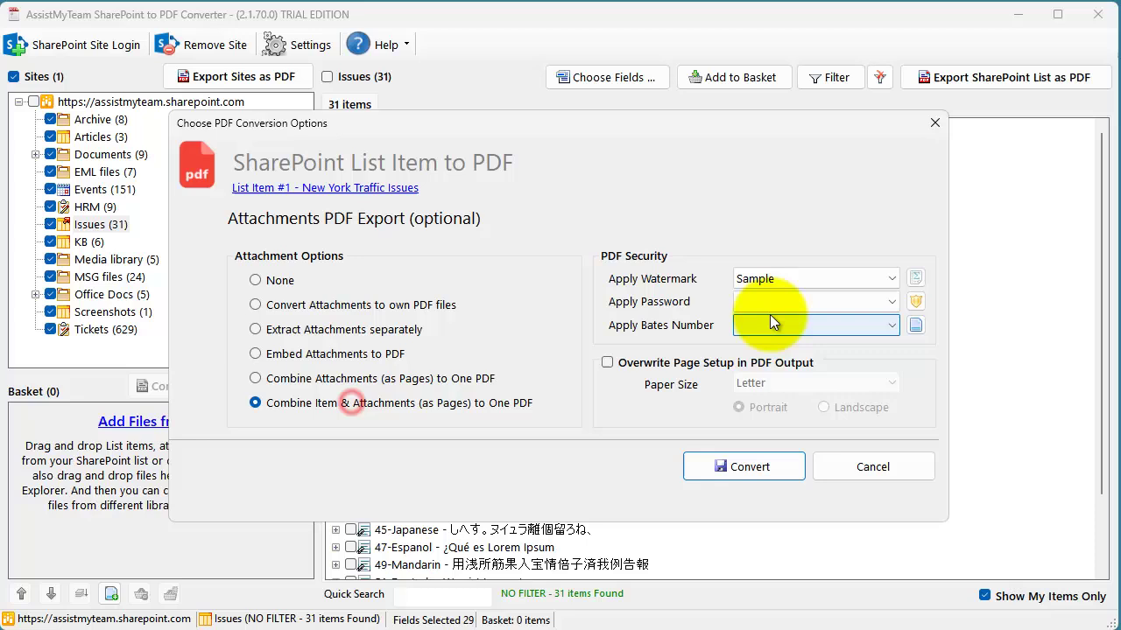
left_click(831, 302)
left_click(813, 324)
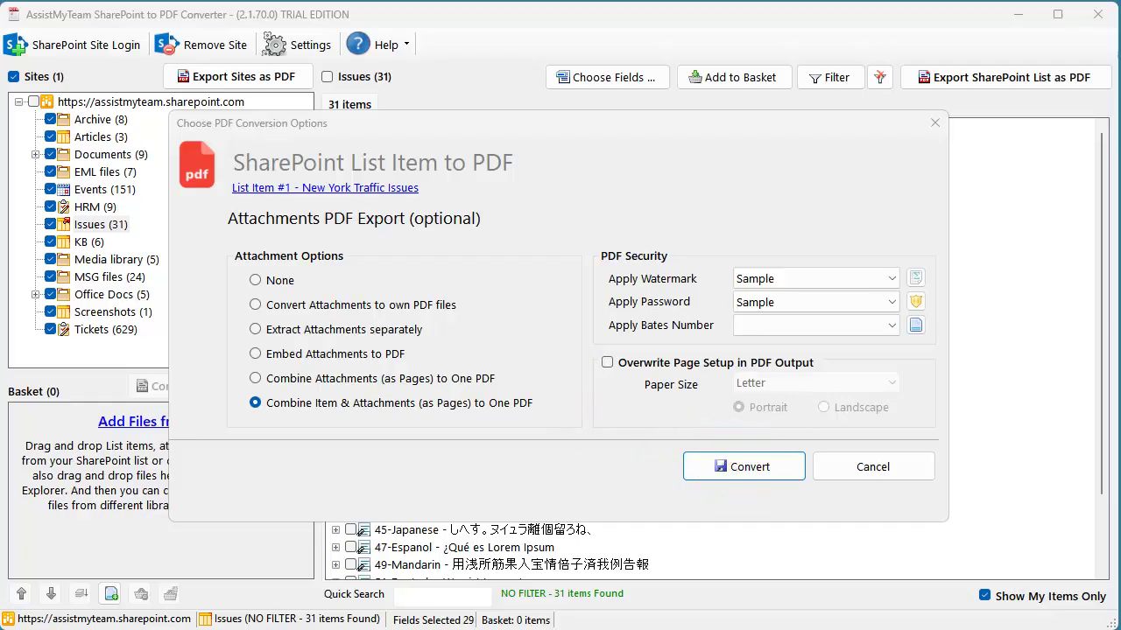
left_click(754, 465)
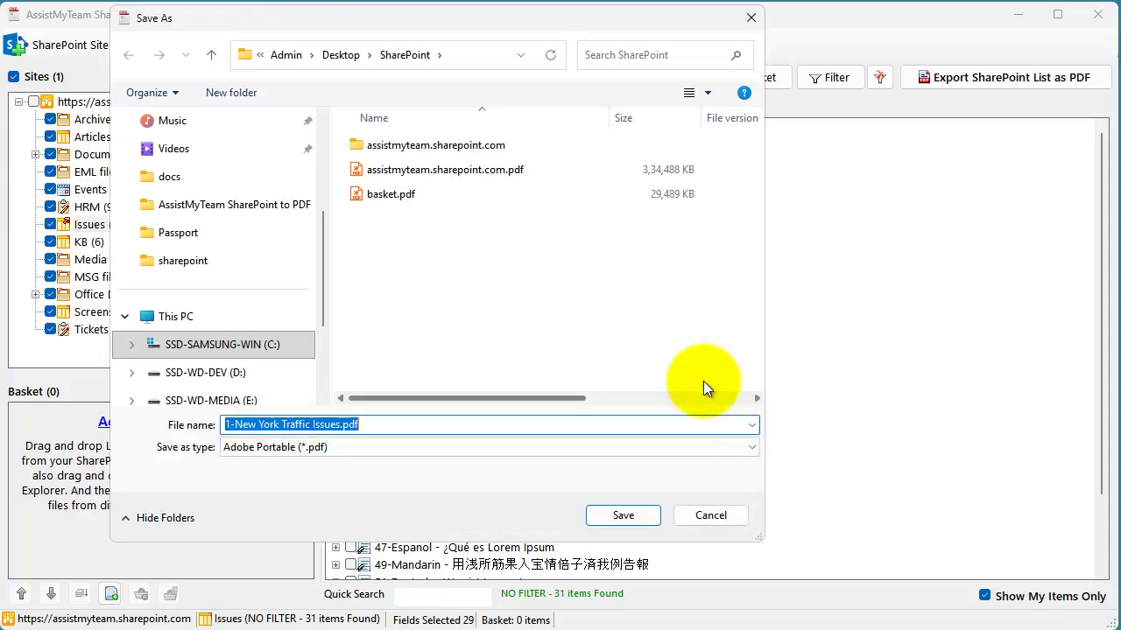
left_click(621, 514)
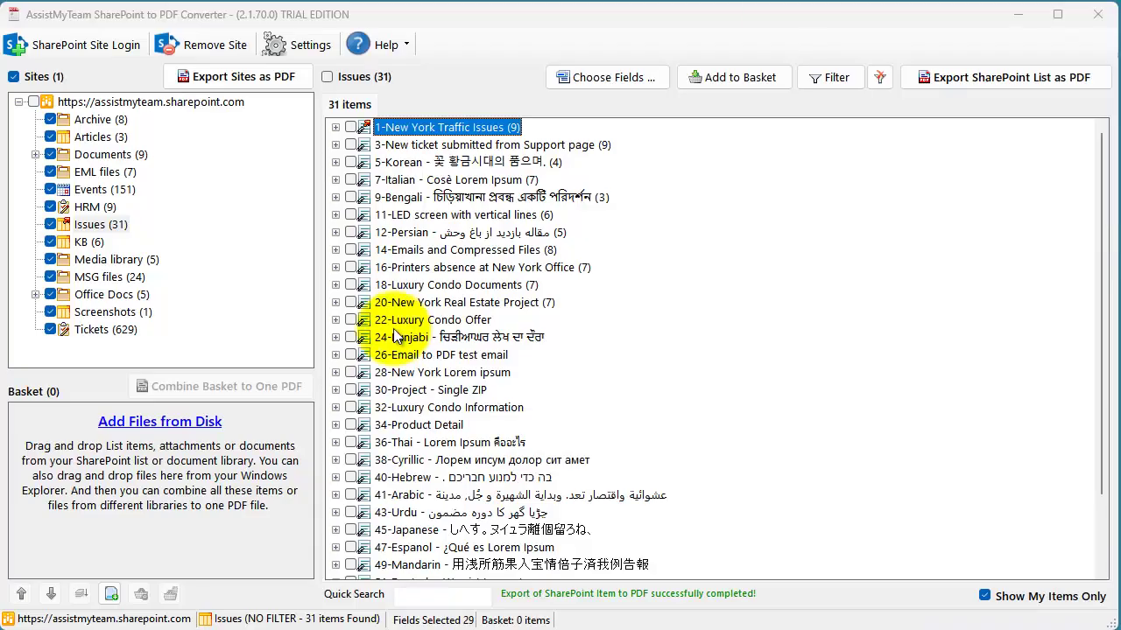
- Unlock 1-New York Traffic Issues.pdf with its password, narrow the Bookmarks pane and zoom out to about 76%
left_click(350, 591)
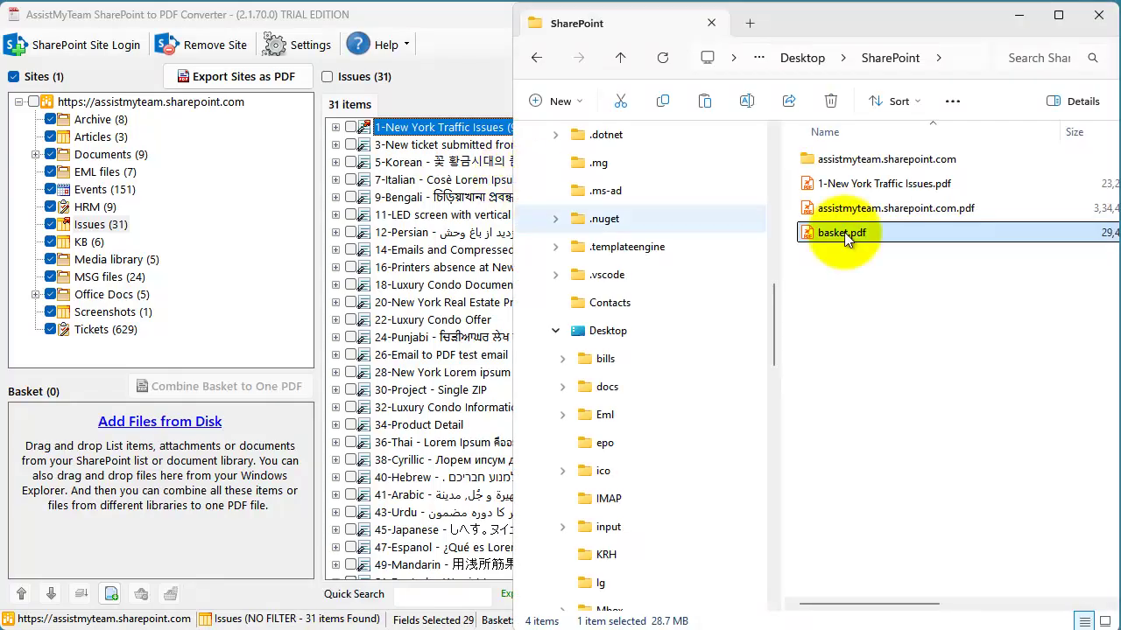
double_click(891, 184)
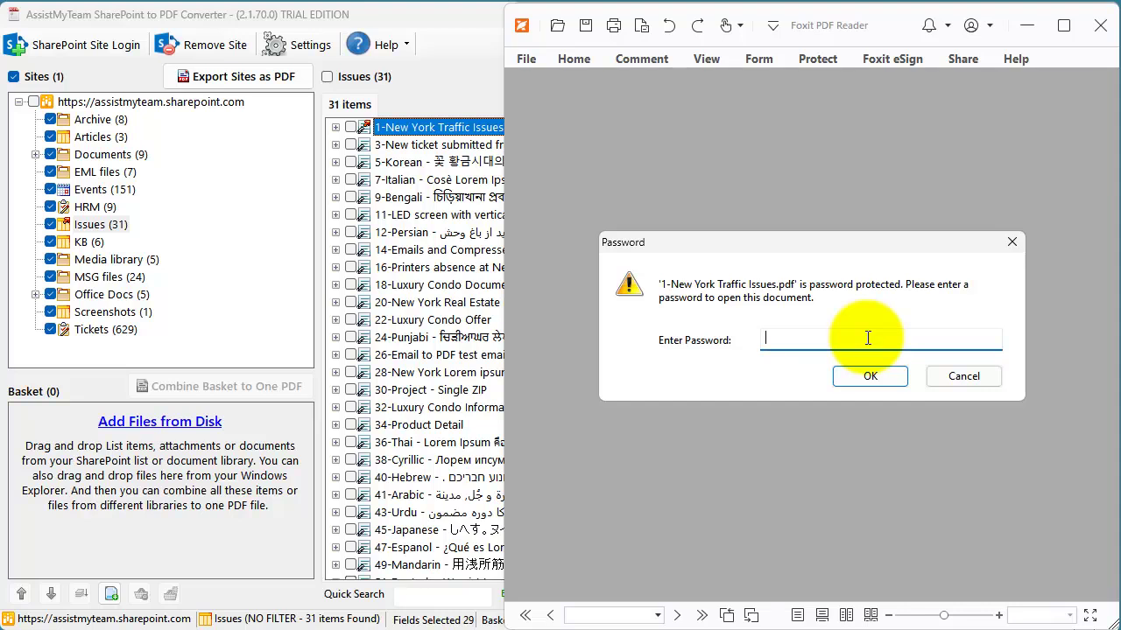
type("••")
key("Return")
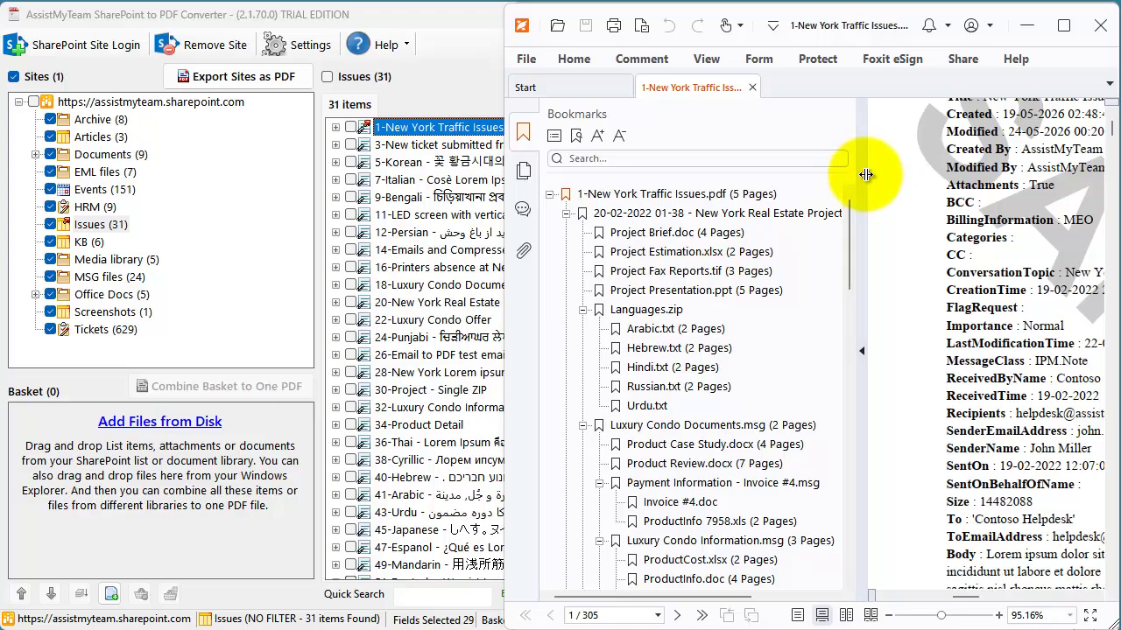
left_click_drag(865, 173, 667, 180)
left_click_drag(942, 615, 930, 616)
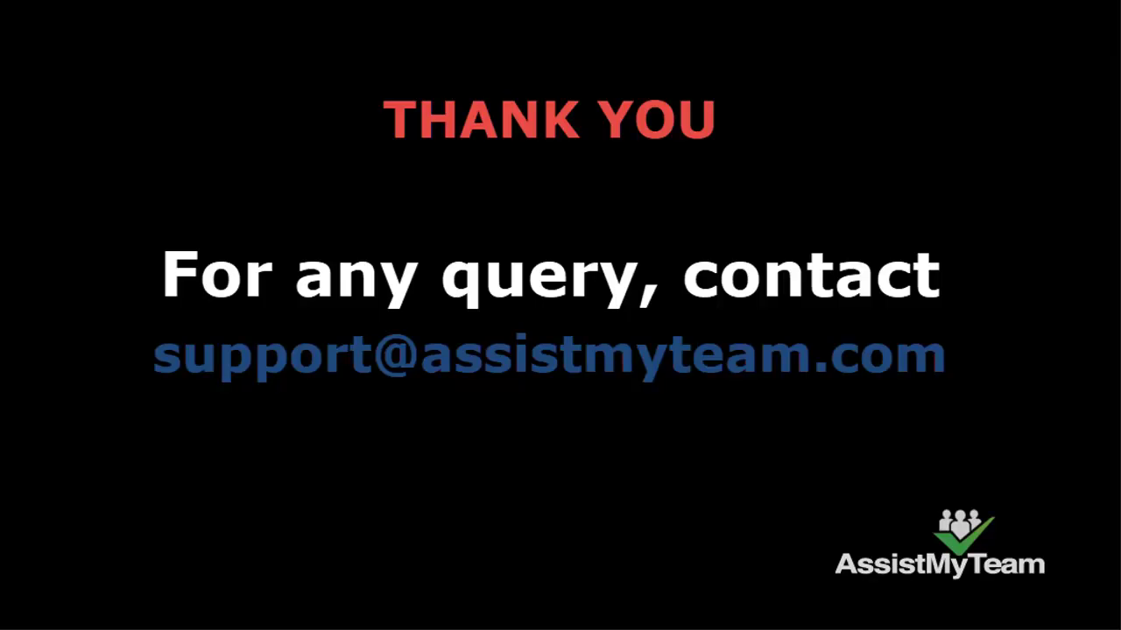